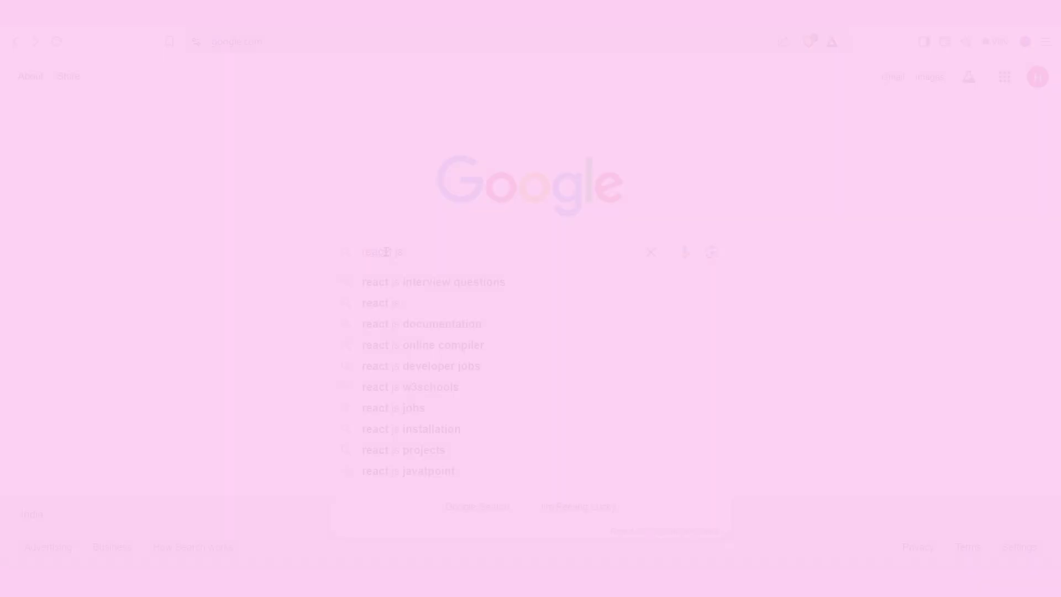
Search Google for "react js course".
key(BackSpace)
key(BackSpace)
key(BackSpace)
key(BackSpace)
text(t )
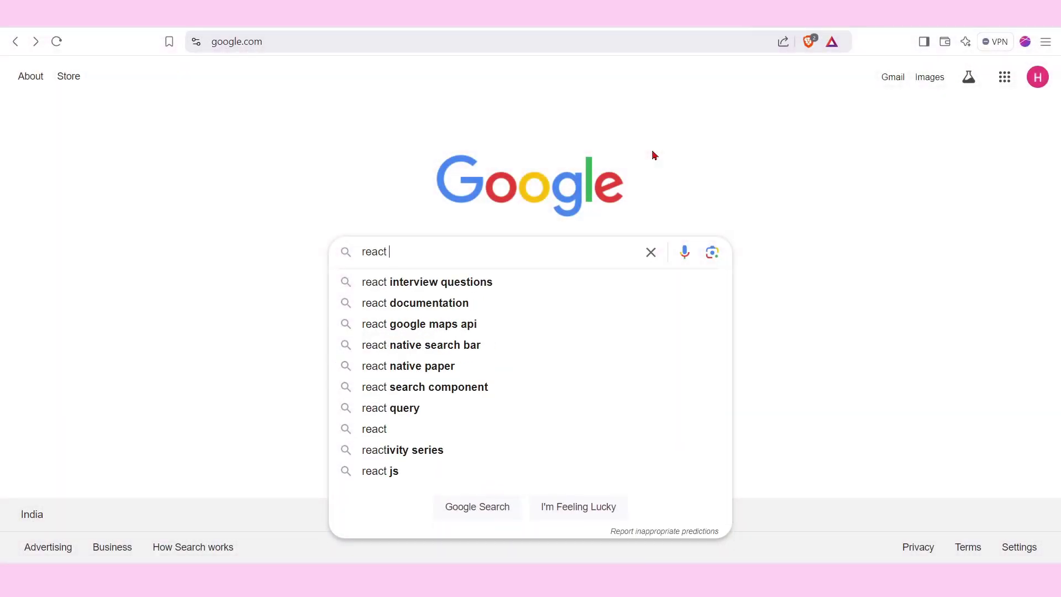
text(js course)
key(Return)
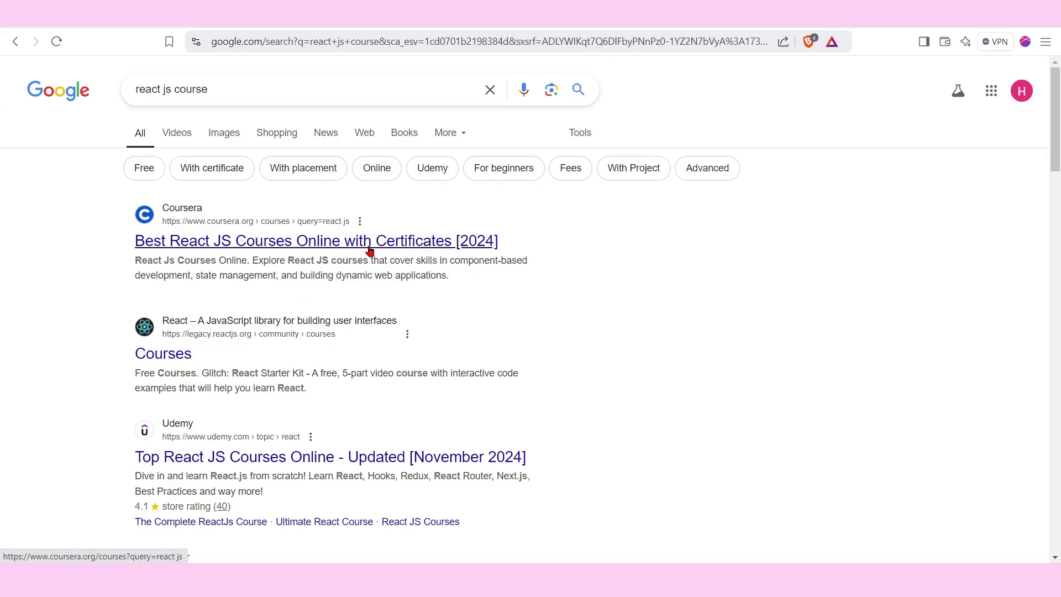
Look through the web results for the React JS course query and check its related search suggestions.
scroll(277, 353, down, 2)
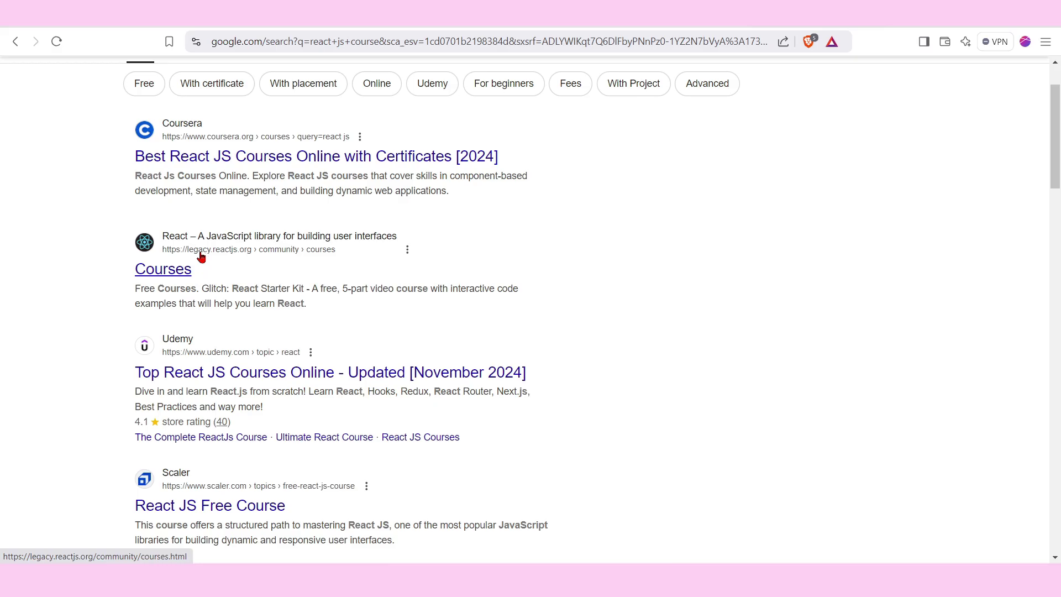
scroll(309, 352, down, 3)
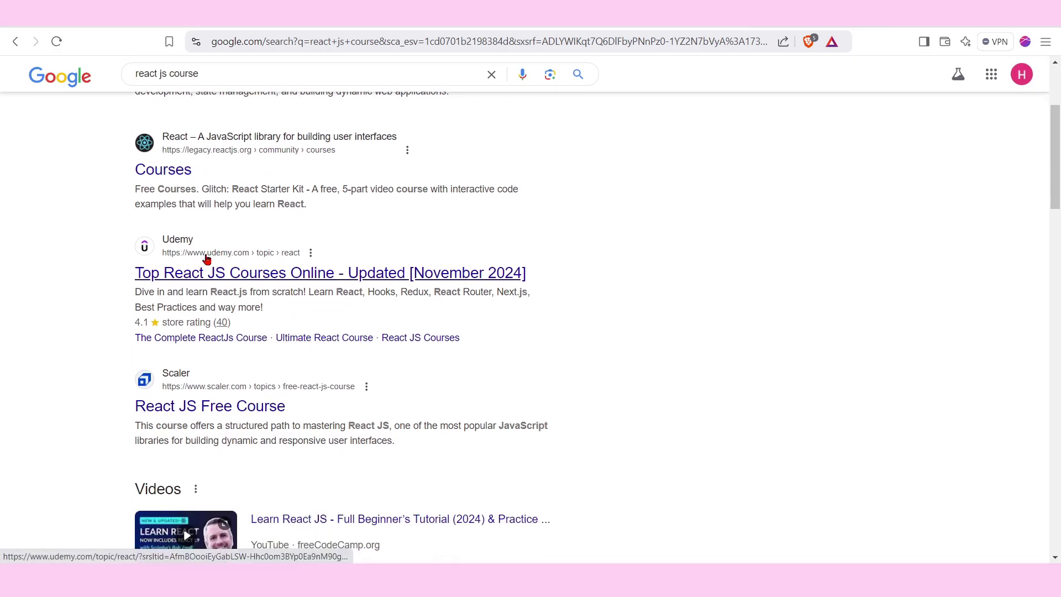
scroll(227, 418, down, 11)
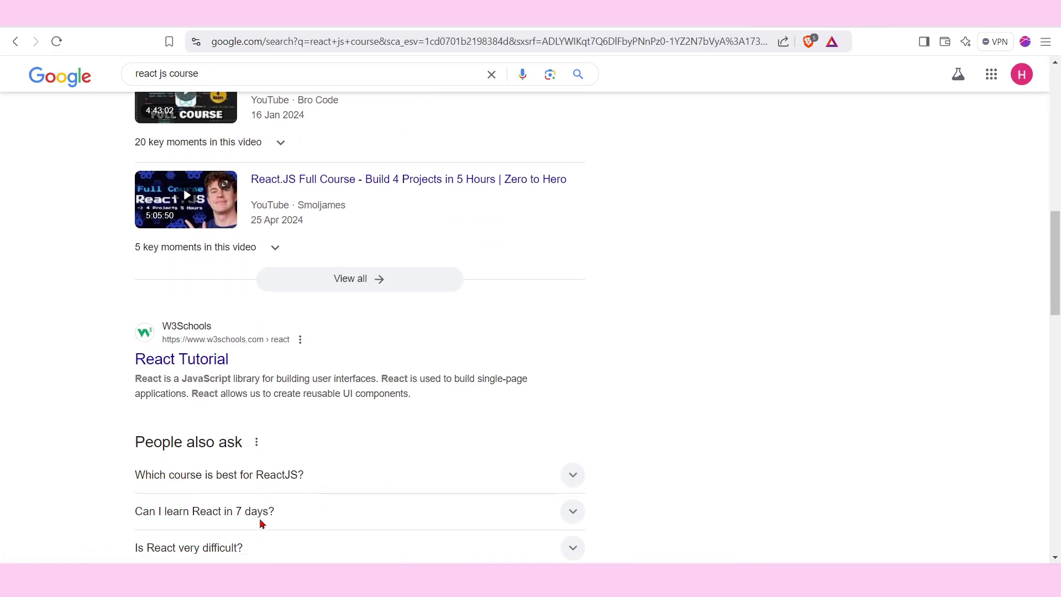
scroll(260, 523, down, 14)
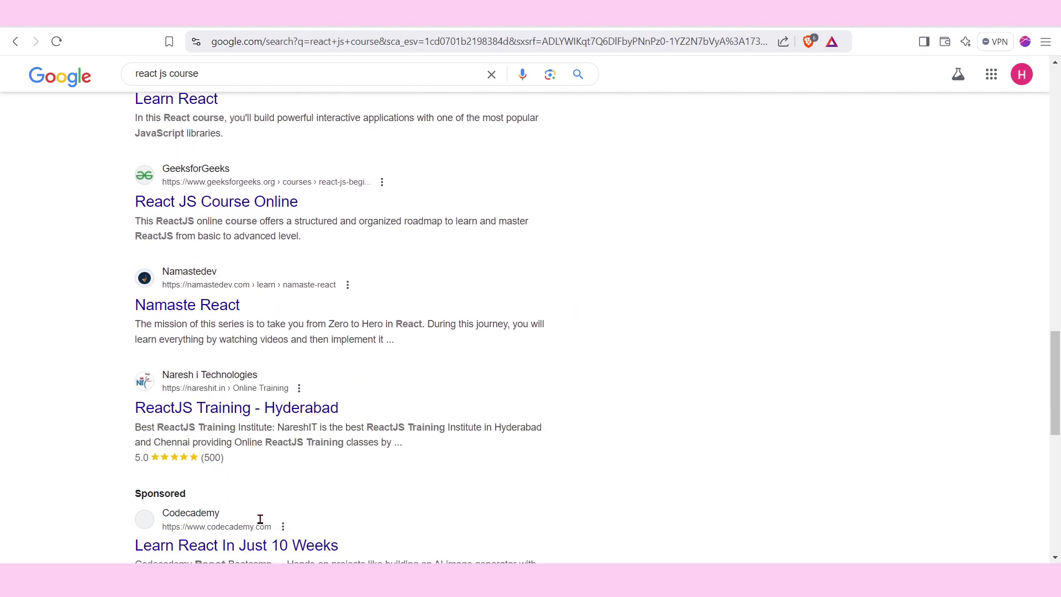
scroll(260, 524, up, 20)
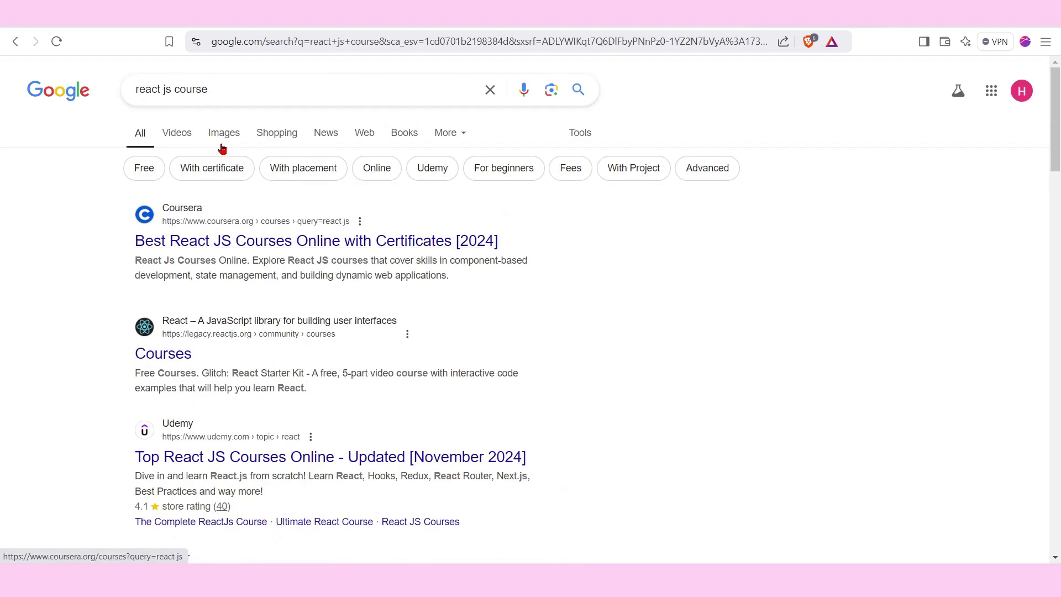
click(224, 91)
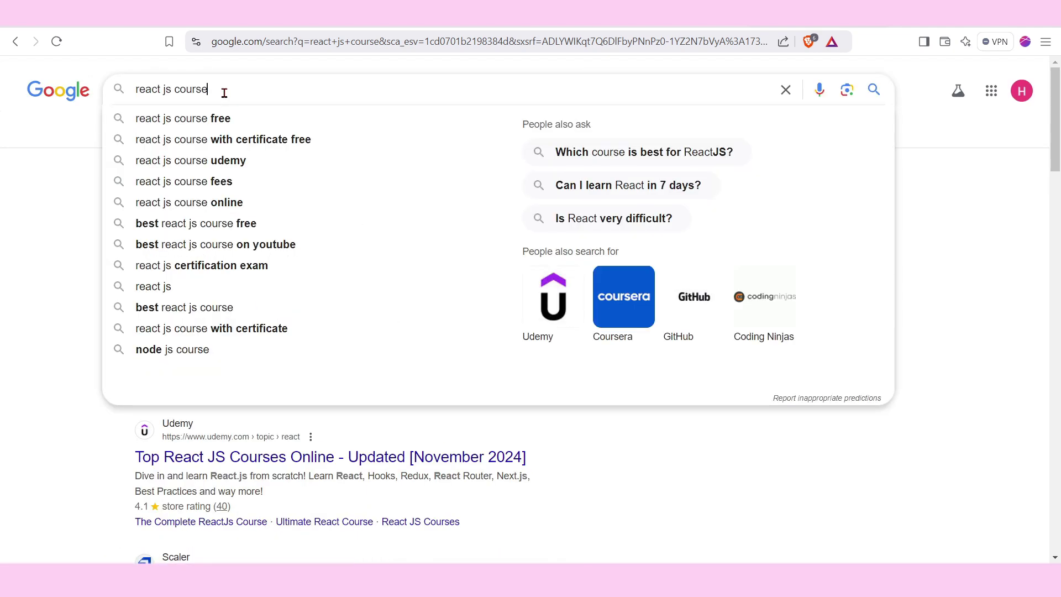
click(34, 324)
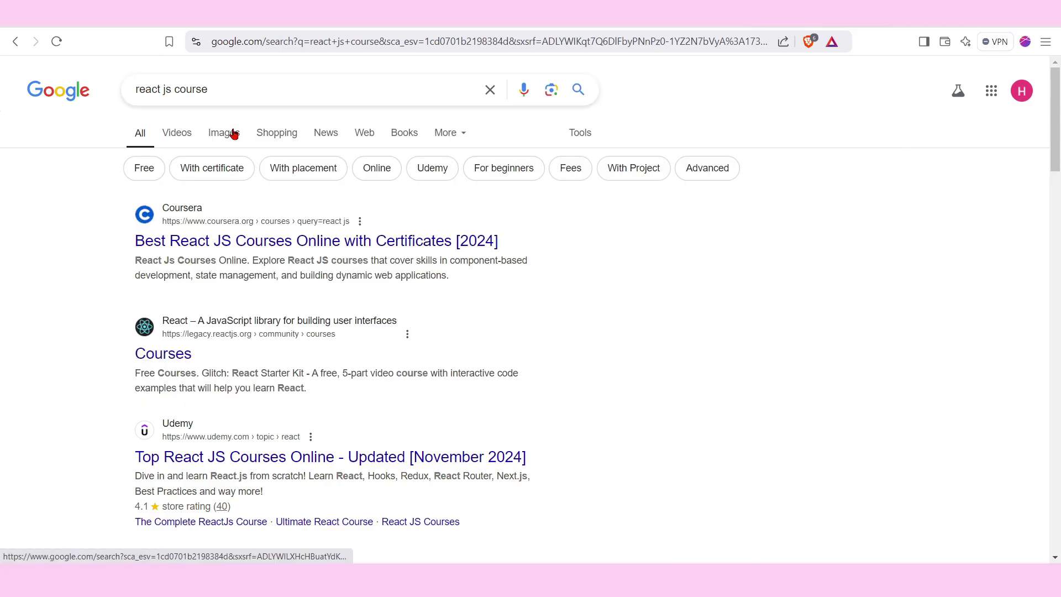
Show only the video results for the React JS course query and browse them.
click(177, 139)
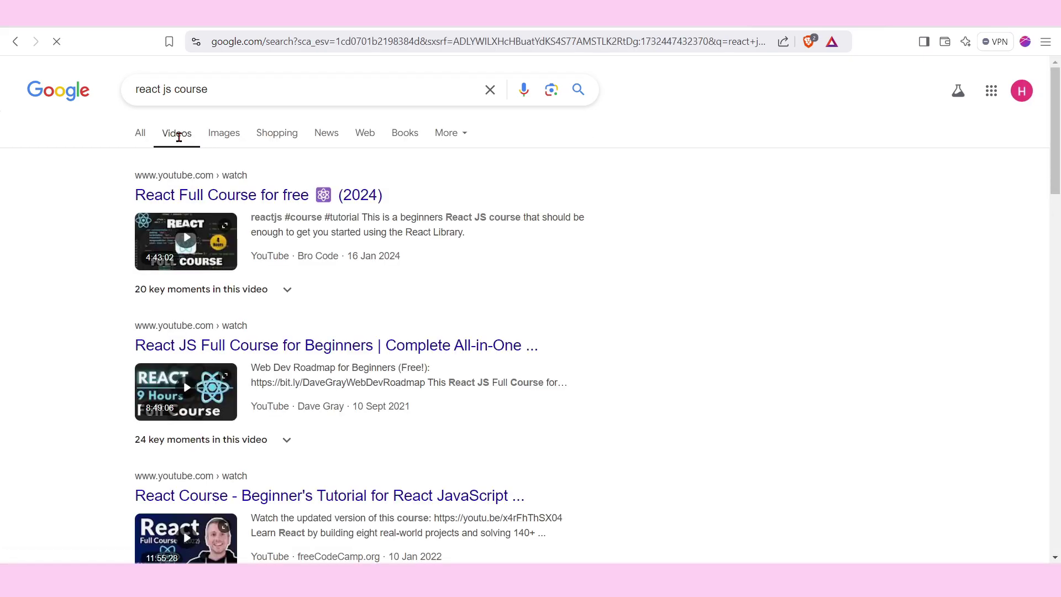
scroll(308, 452, down, 10)
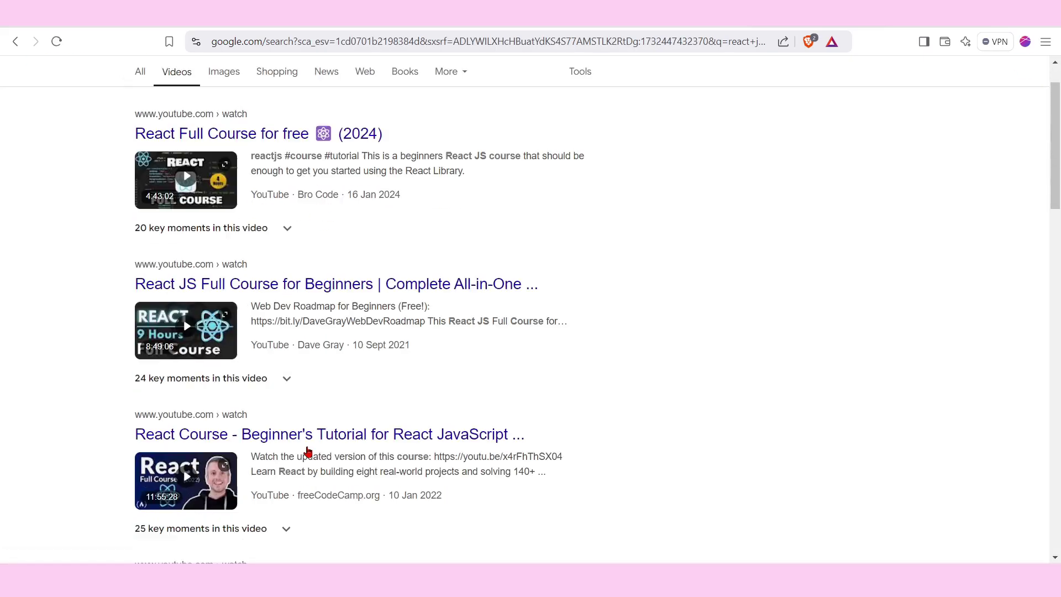
scroll(308, 452, up, 10)
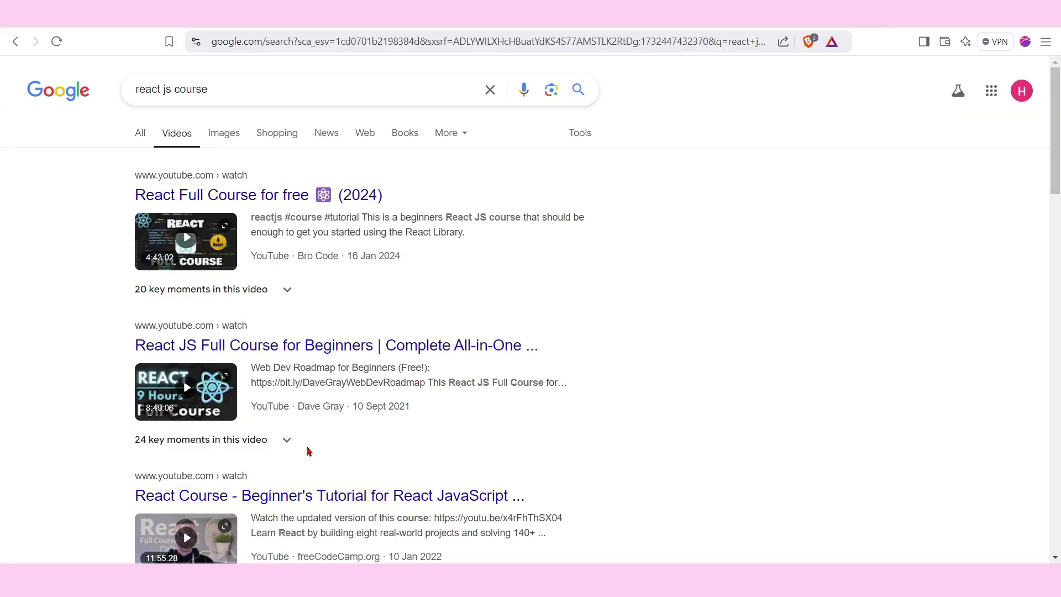
Show the image results for the same query, browse them, and check which additional search categories are offered.
click(222, 138)
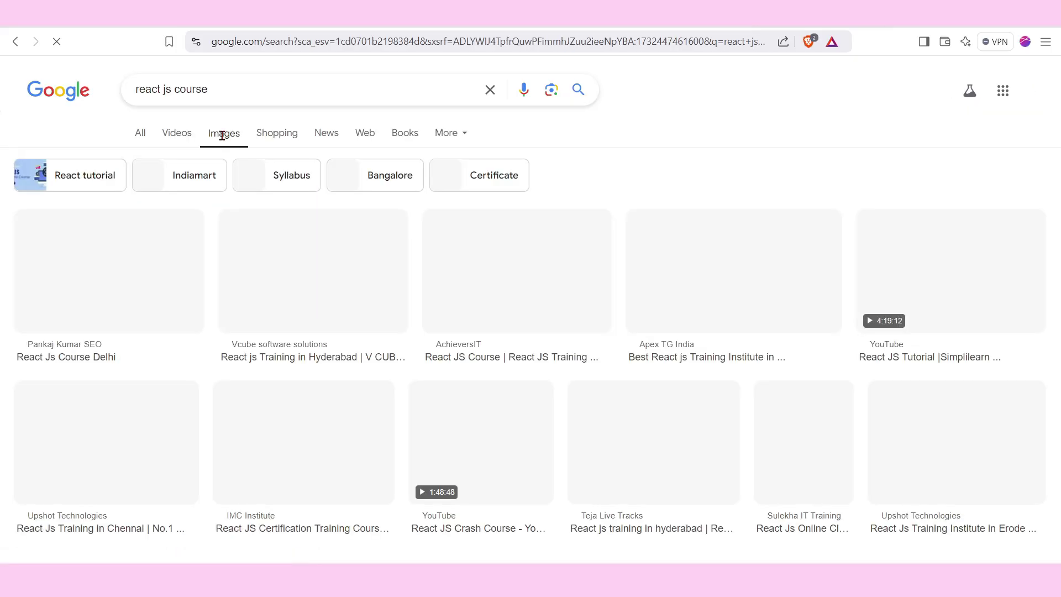
scroll(275, 435, down, 3)
scroll(275, 435, up, 3)
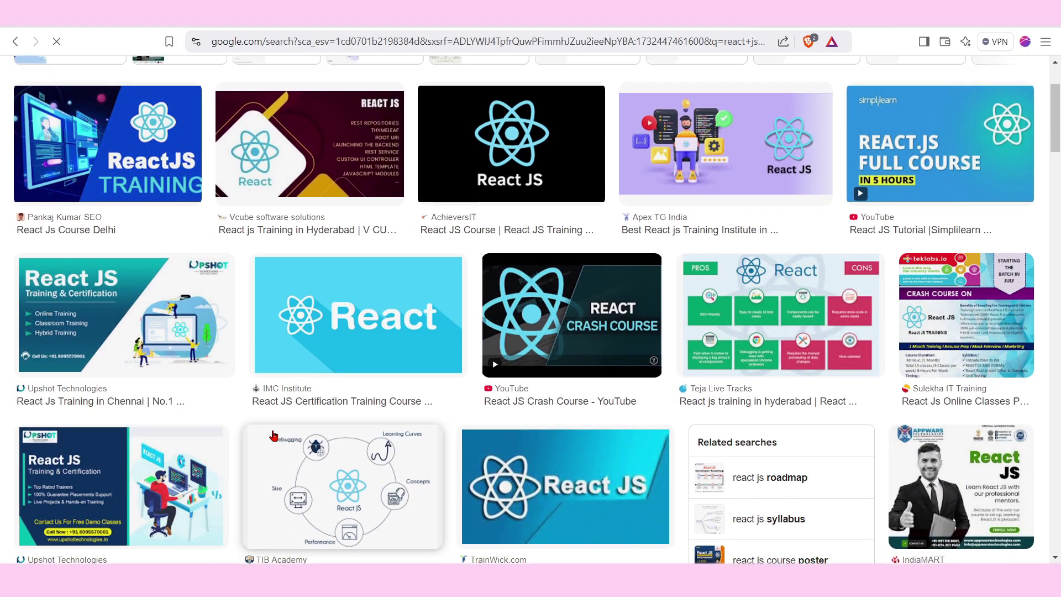
scroll(349, 448, down, 10)
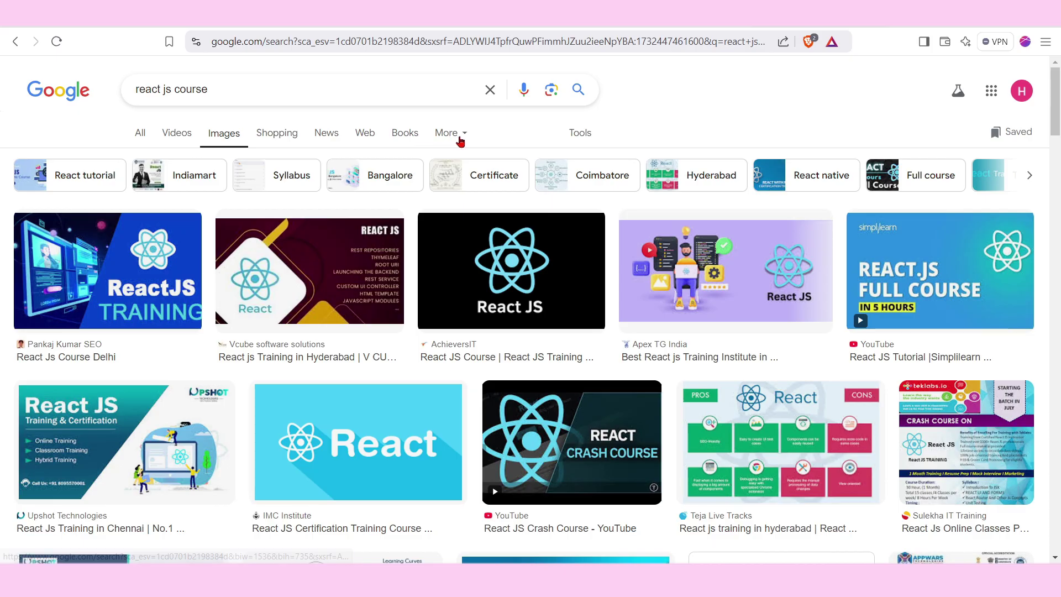
click(468, 141)
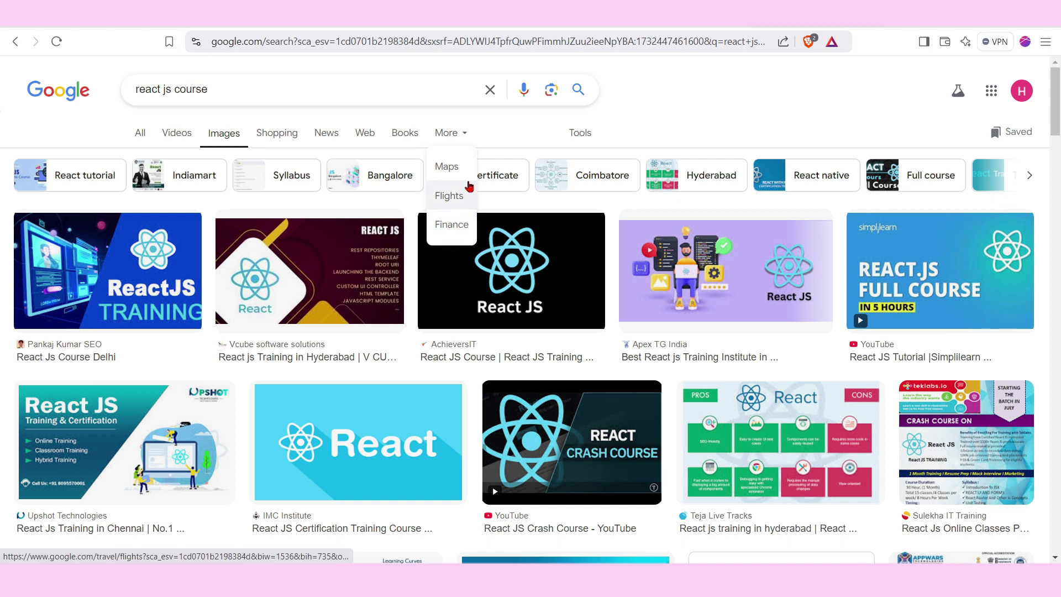
click(496, 131)
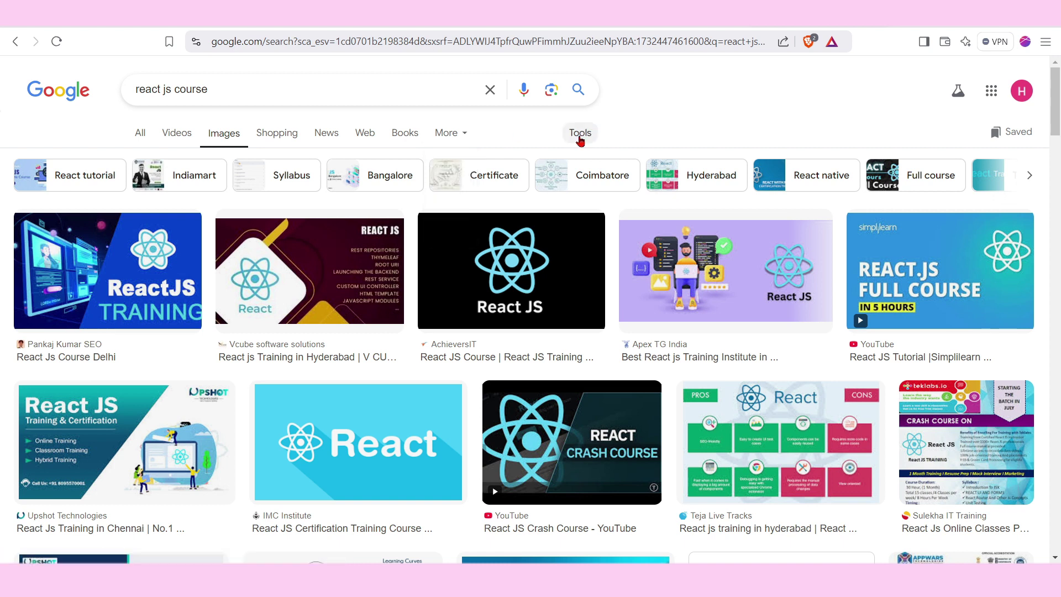
Display the search filters, return to all result types, and limit the React JS course results to the past year.
click(580, 134)
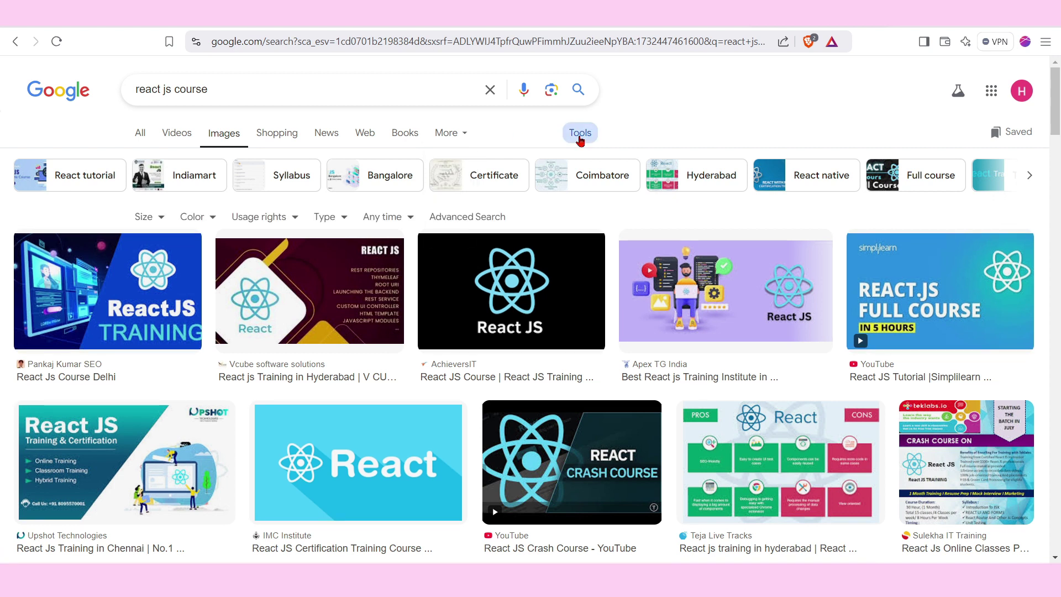
click(139, 132)
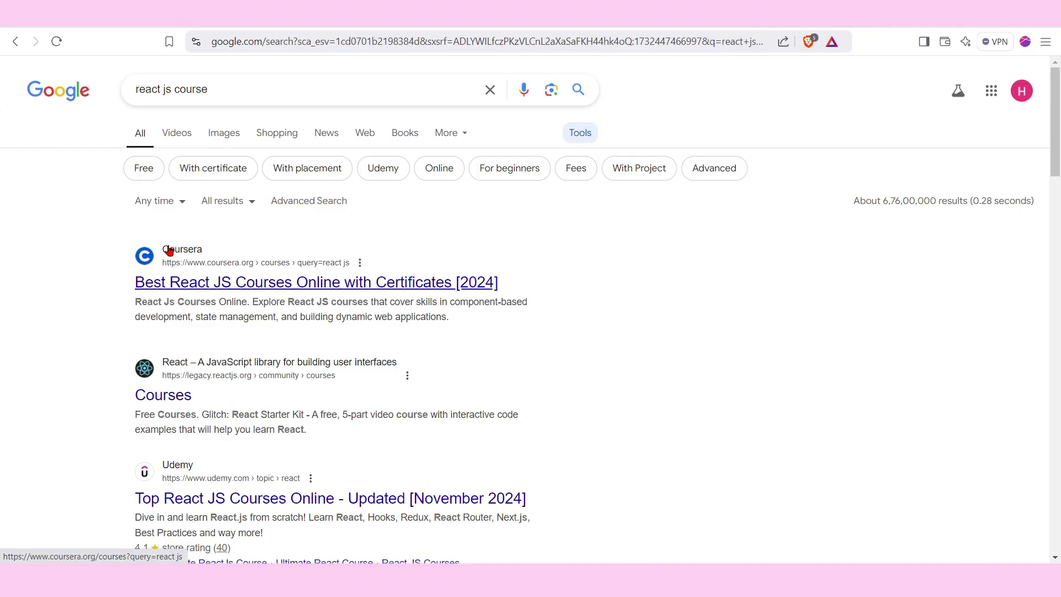
click(181, 204)
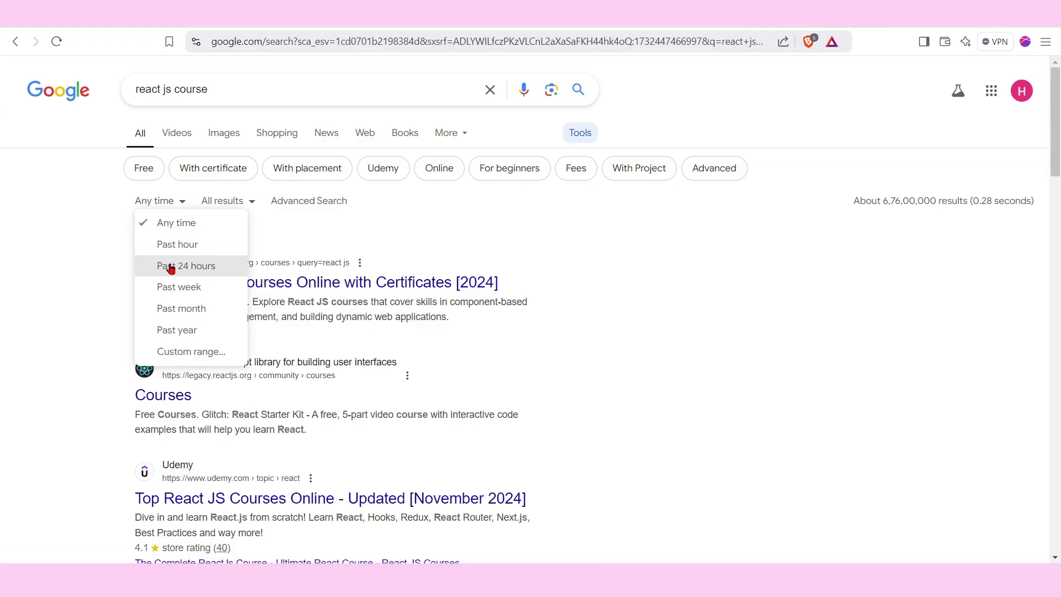
click(164, 332)
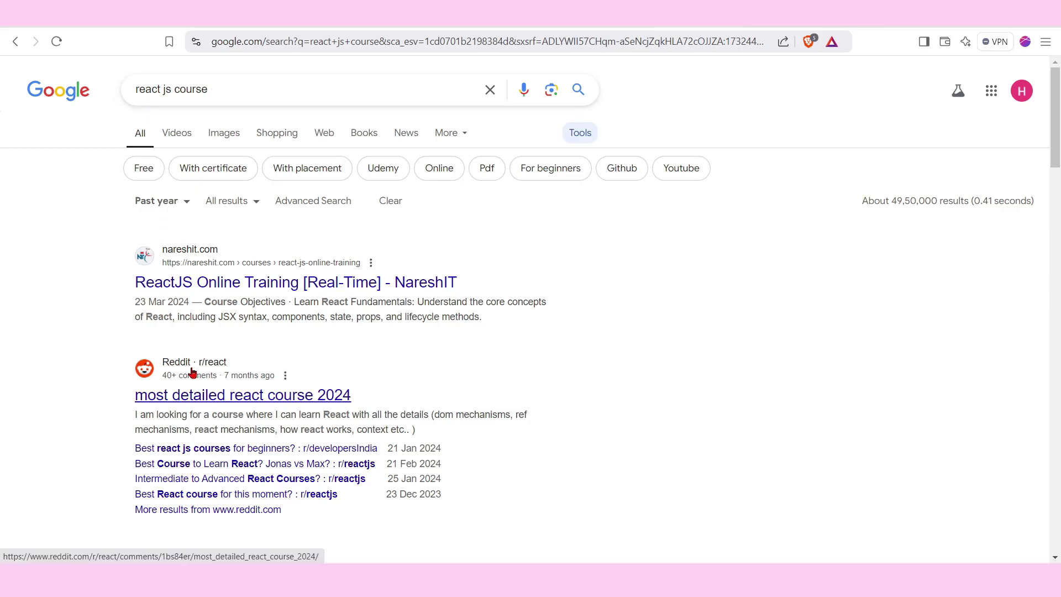
scroll(211, 493, down, 10)
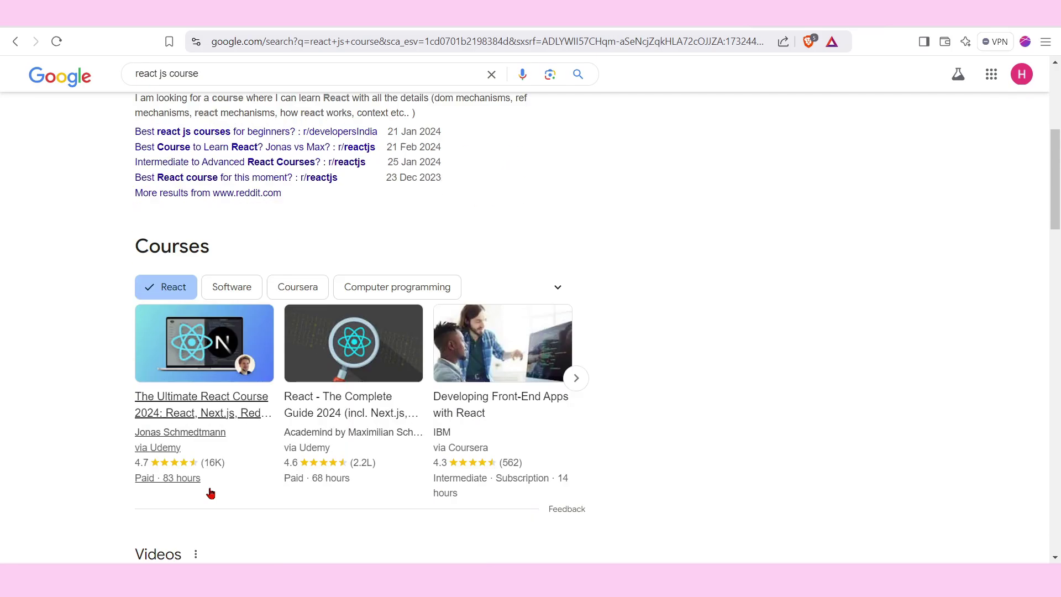
scroll(211, 493, up, 7)
scroll(211, 494, up, 5)
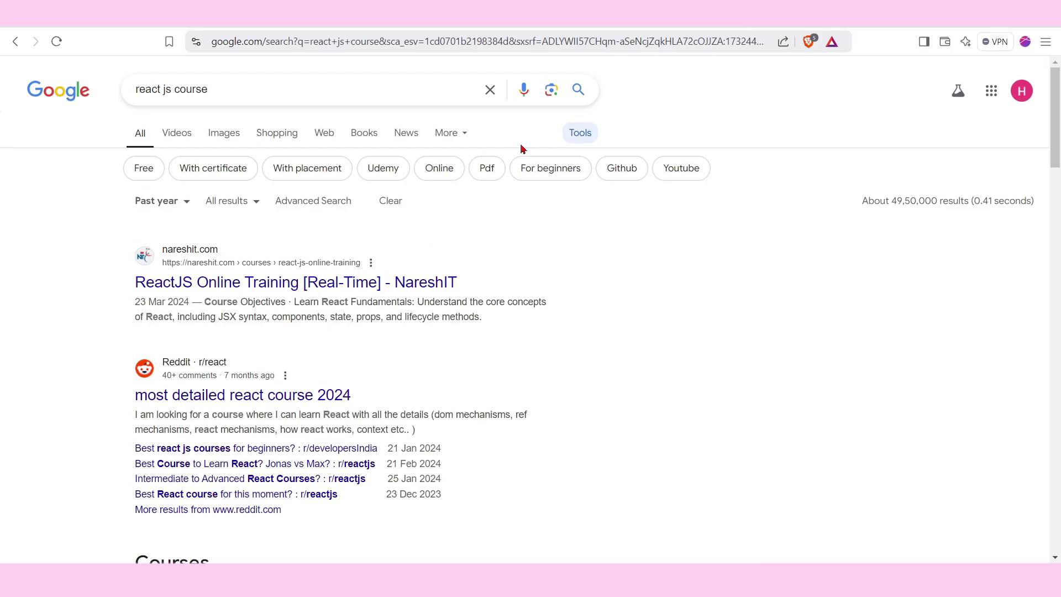
Review the available time range options and the result matching options in the search filters.
click(578, 138)
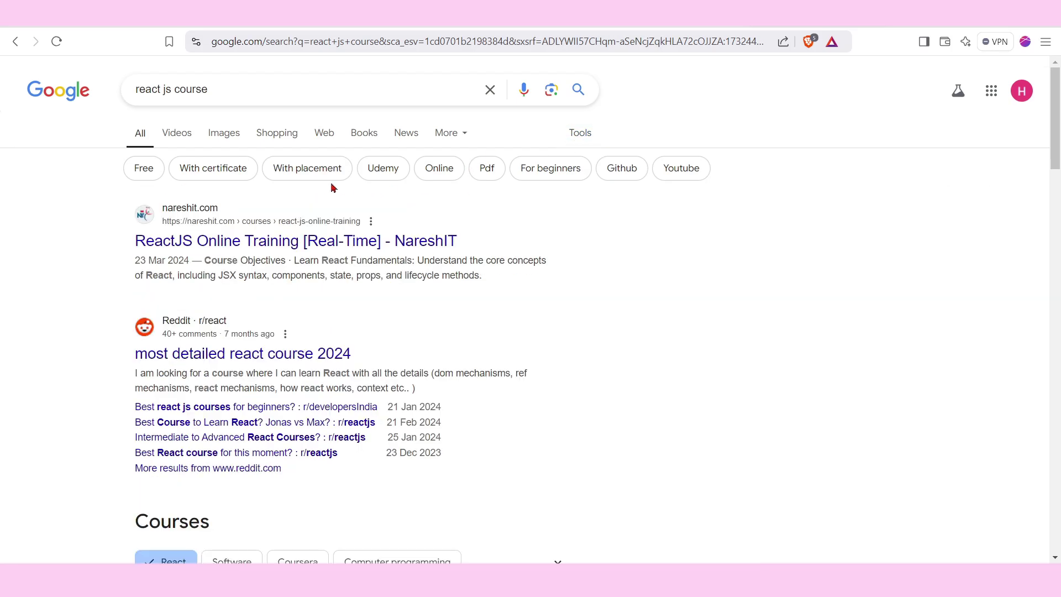
click(584, 138)
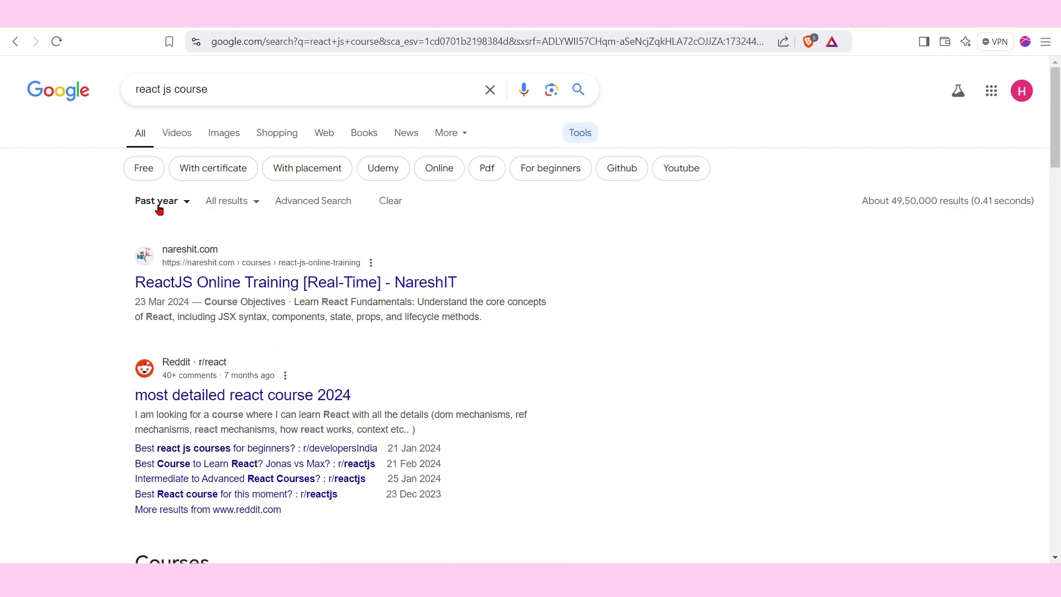
click(186, 203)
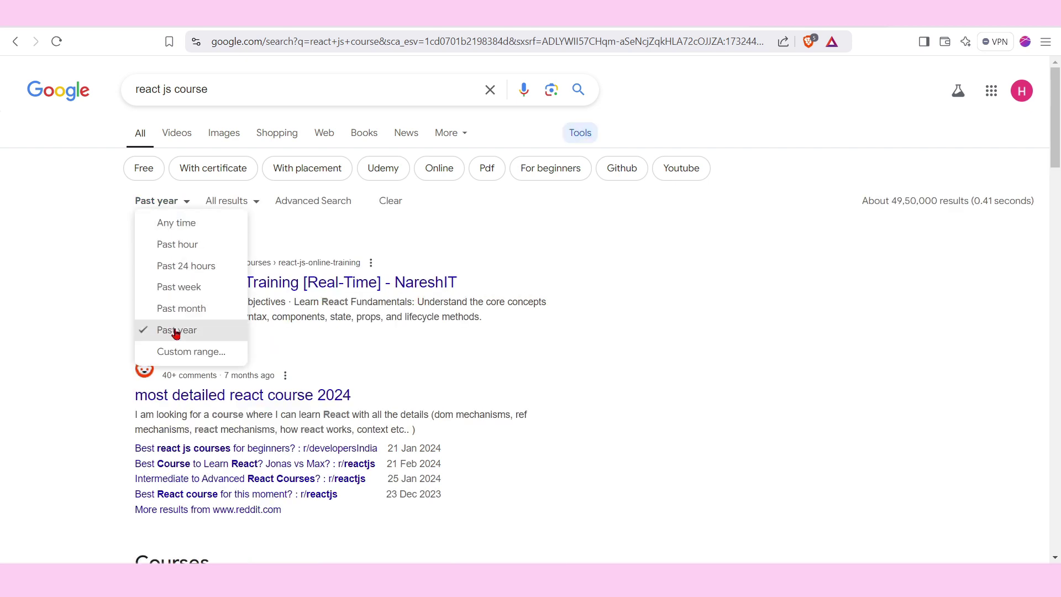
scroll(173, 331, down, 1)
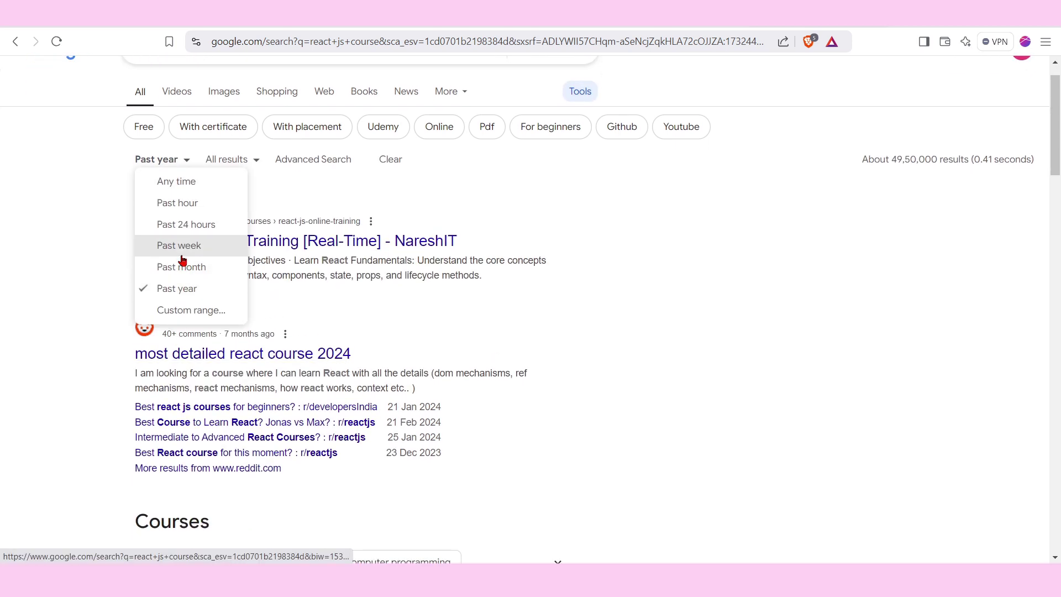
scroll(177, 243, up, 1)
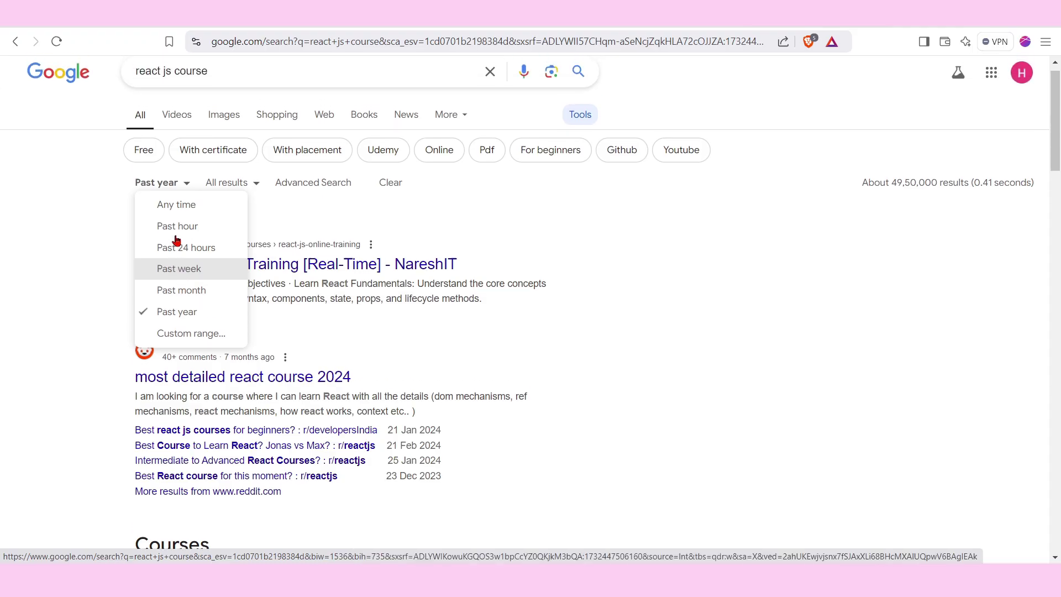
click(256, 206)
click(257, 207)
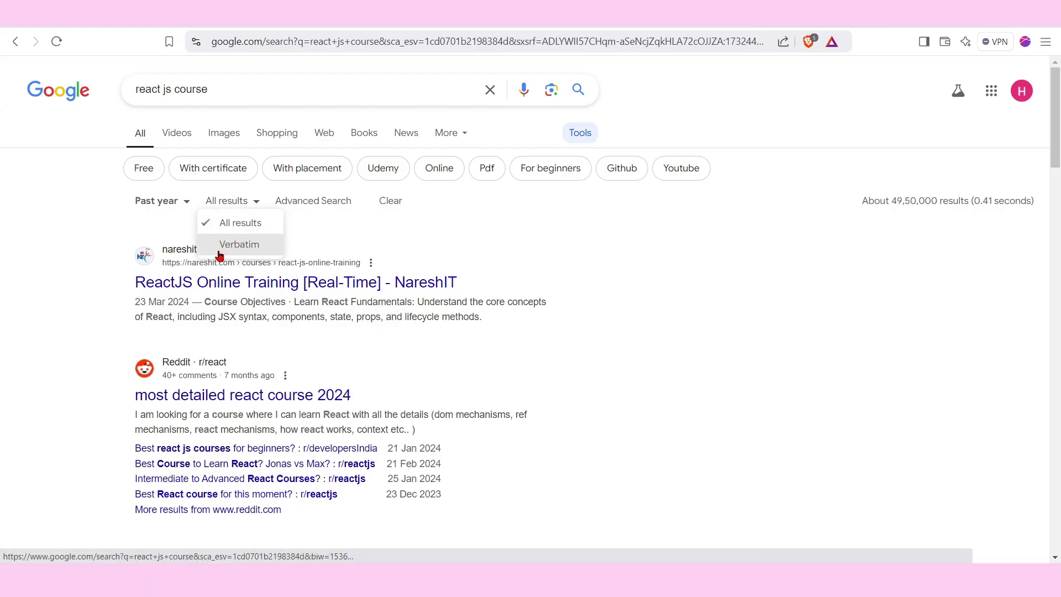
click(257, 206)
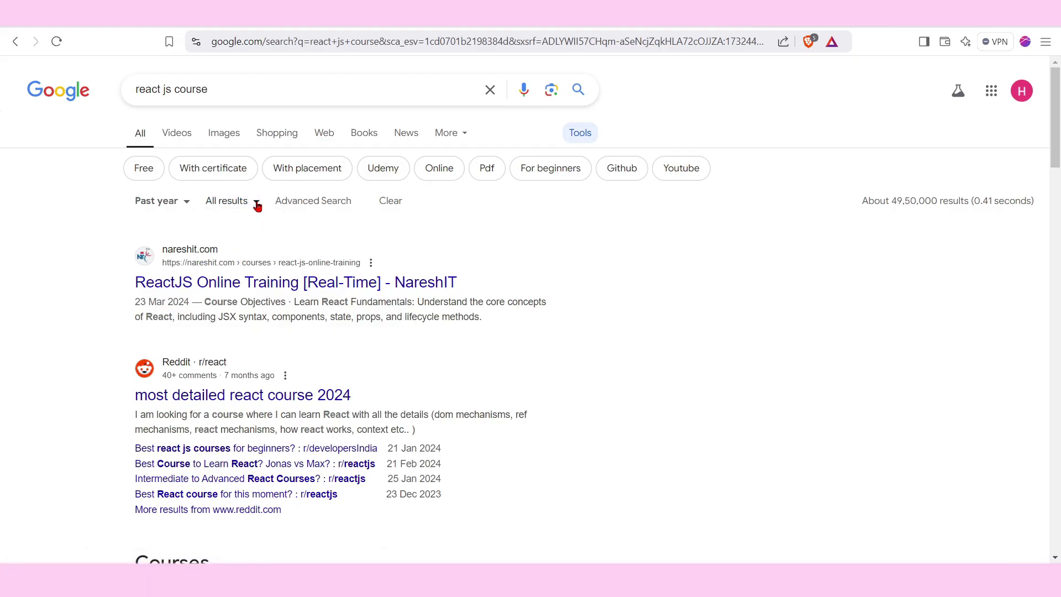
Open Advanced Search for the React JS course query, review its criteria, and activate the exact word or phrase field.
click(308, 209)
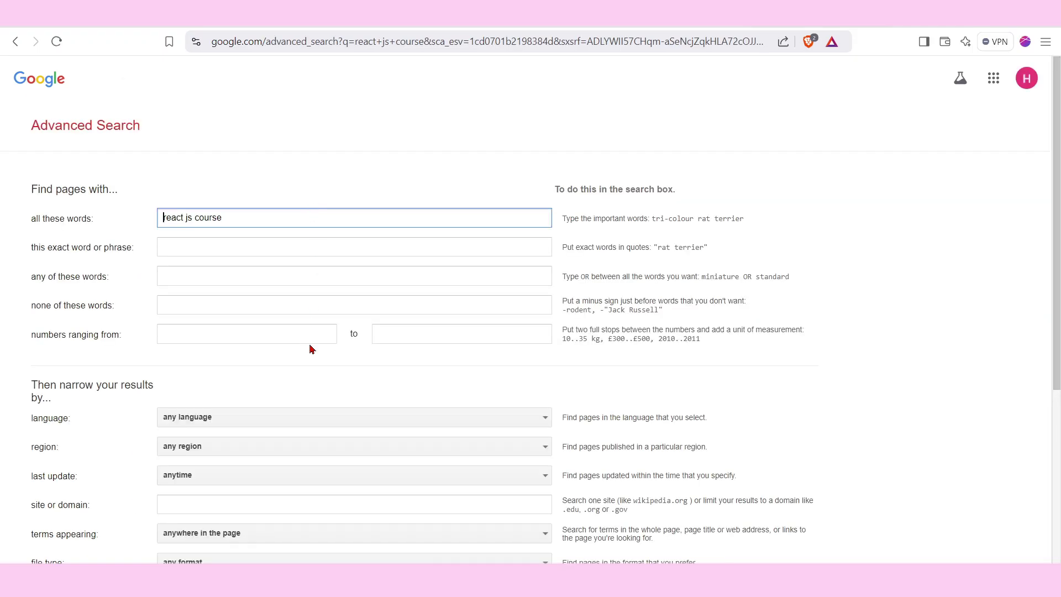
scroll(312, 349, down, 1)
scroll(312, 348, up, 1)
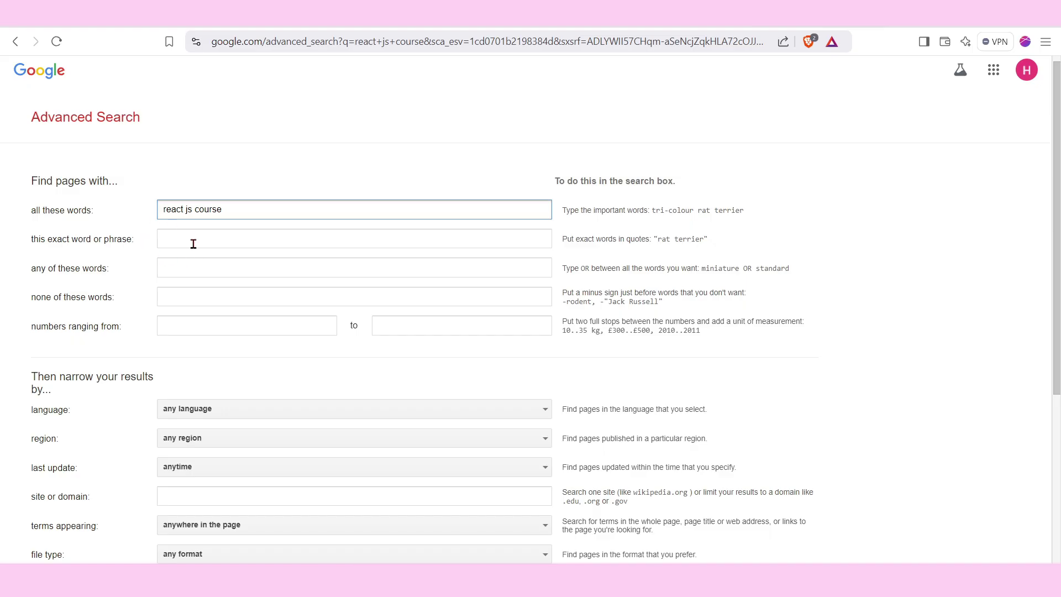
scroll(156, 265, down, 1)
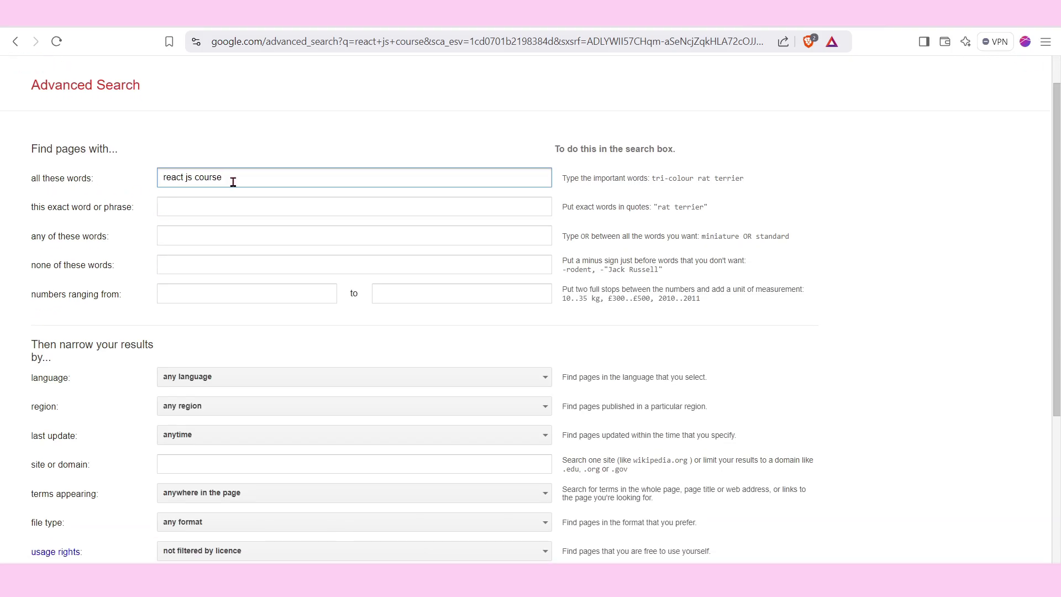
drag(233, 182, 157, 184)
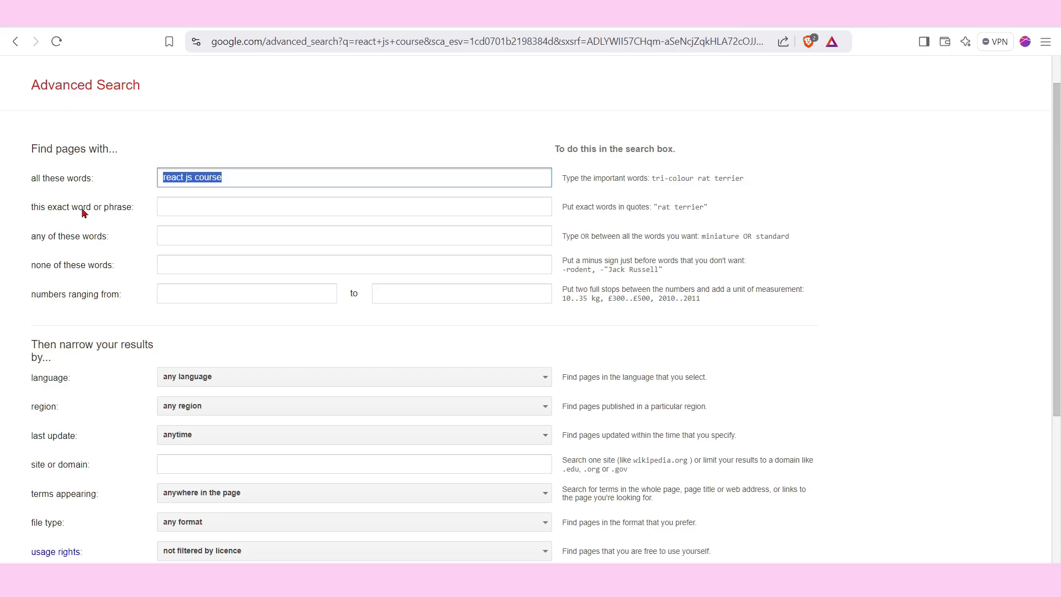
click(168, 205)
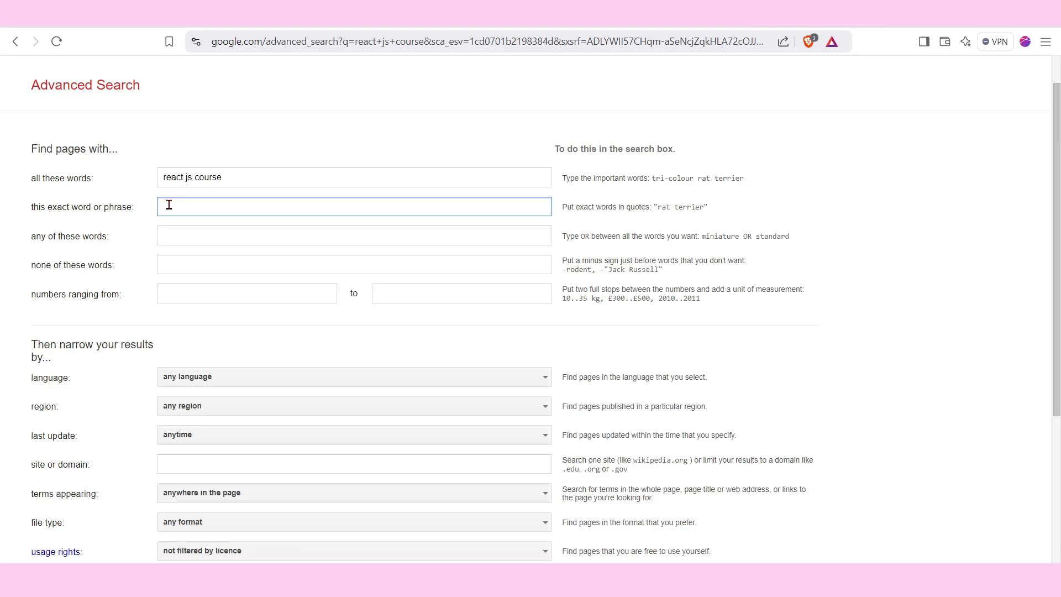
Review the Advanced Search word criteria and narrowing options, including the any of these words field, and return to the search results.
click(172, 237)
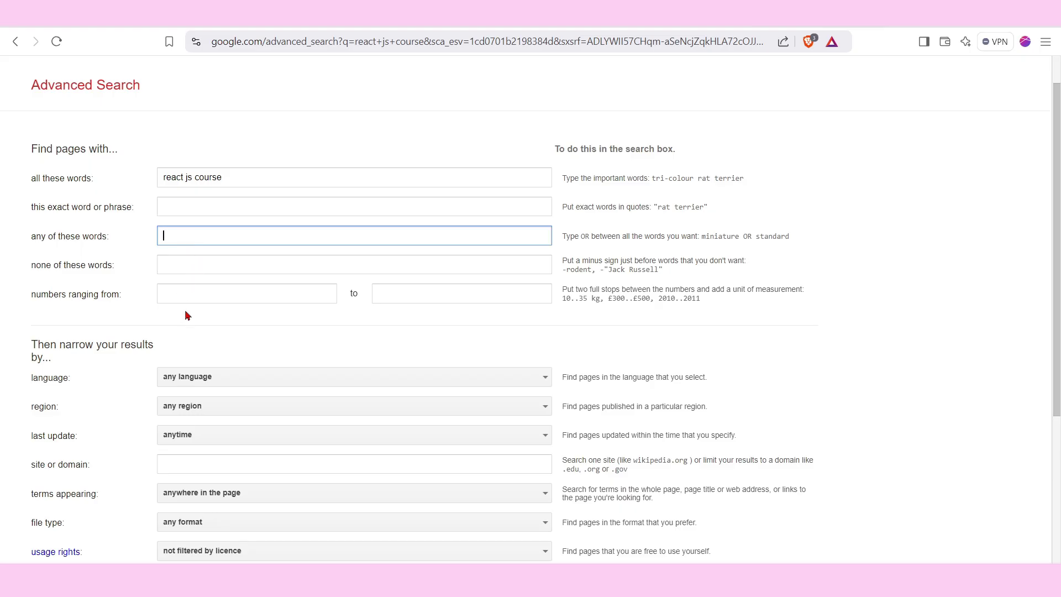
scroll(188, 318, down, 2)
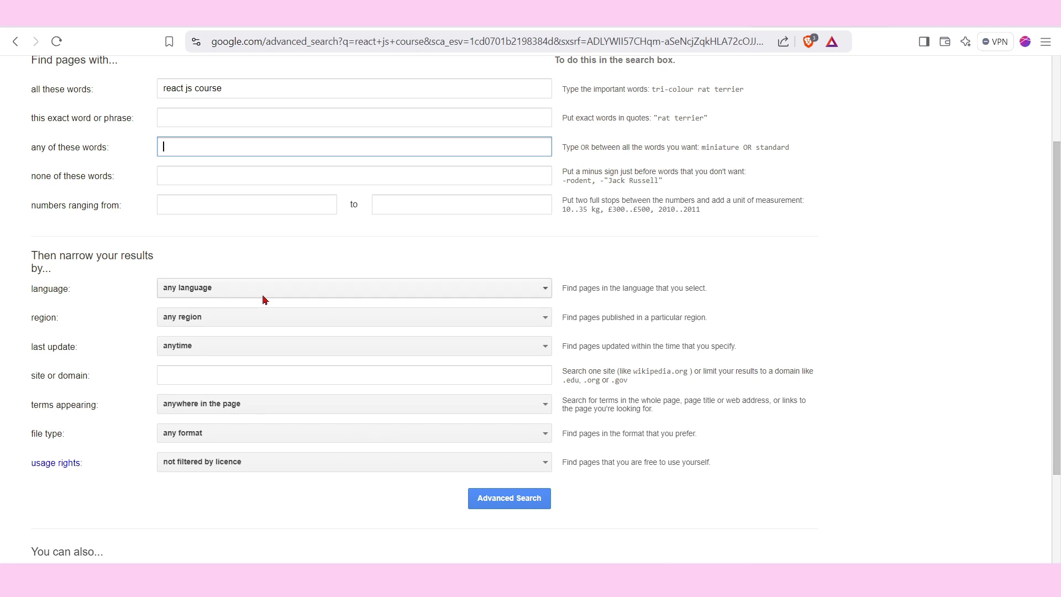
scroll(263, 300, up, 3)
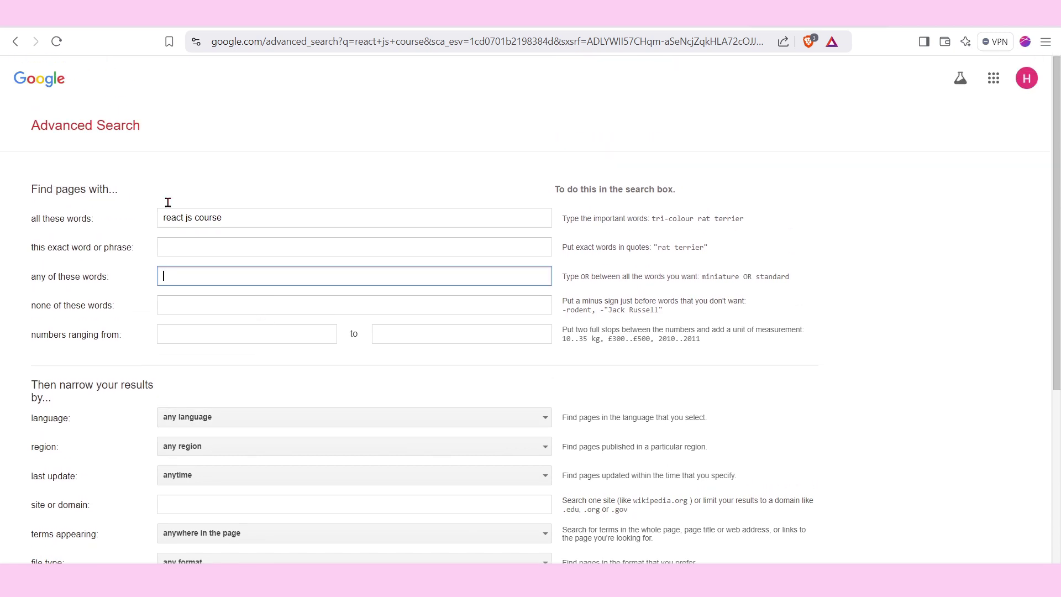
scroll(113, 209, down, 2)
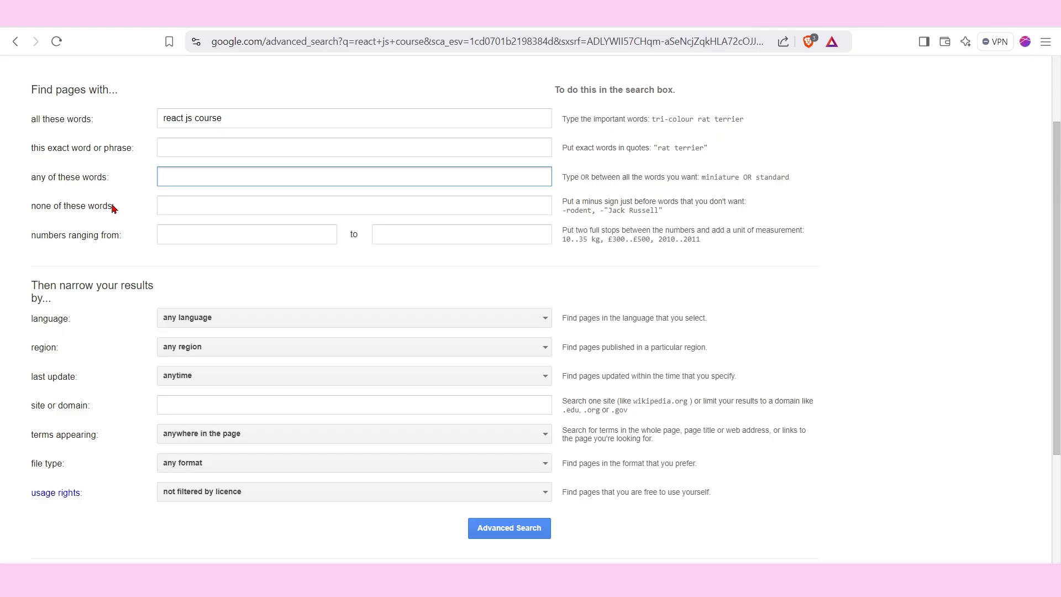
click(16, 43)
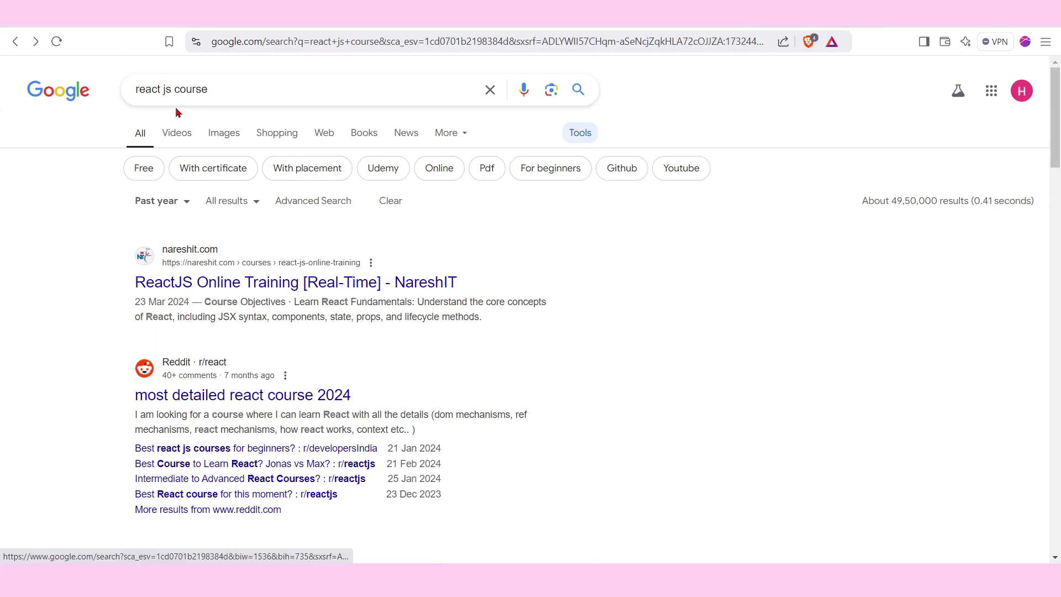
Enclose the query in double quotes and search for the exact phrase "react js course".
click(222, 95)
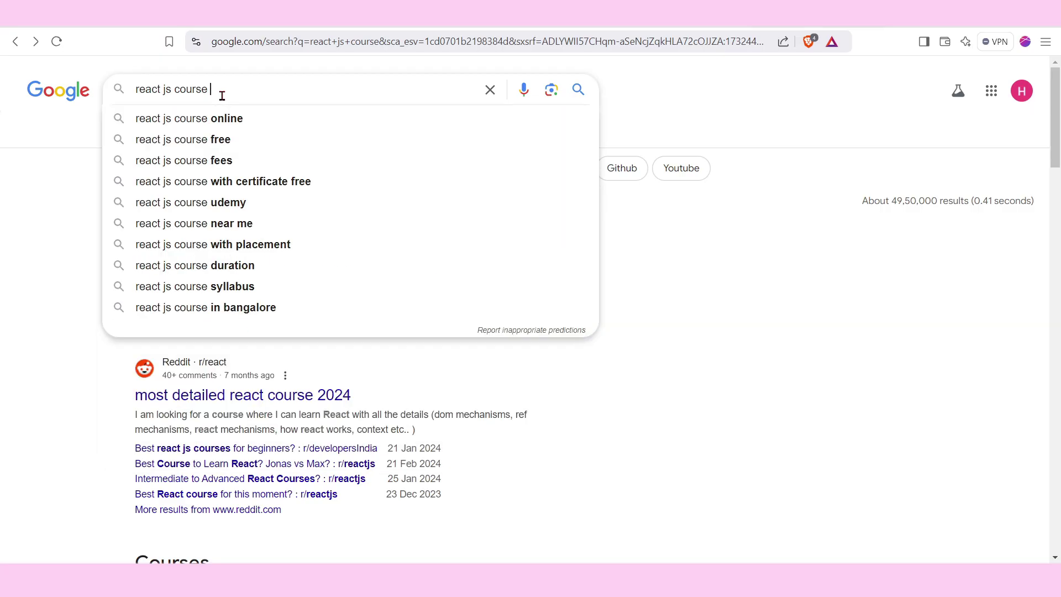
click(138, 89)
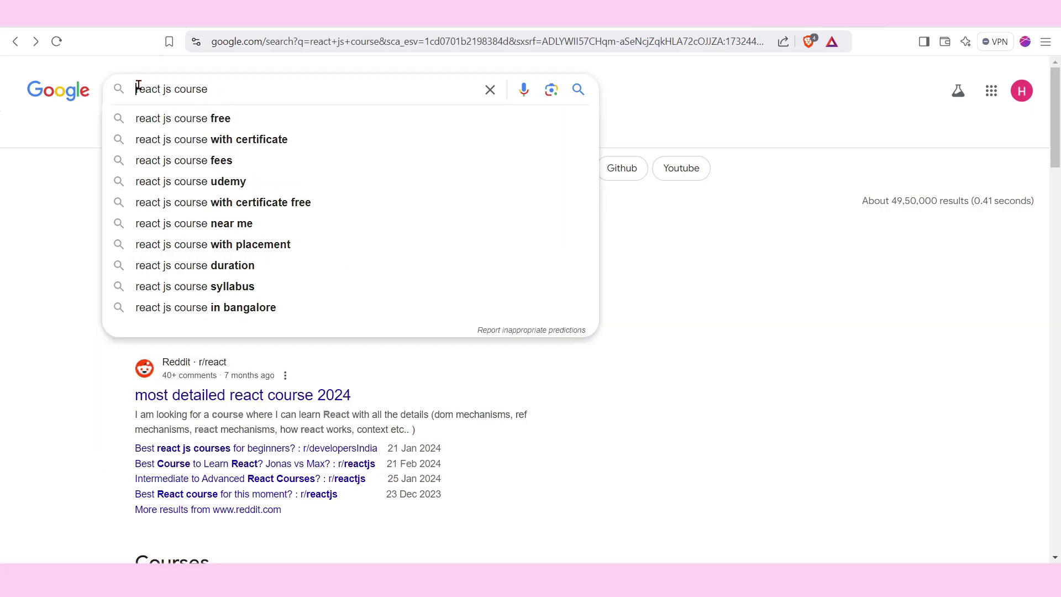
text(")
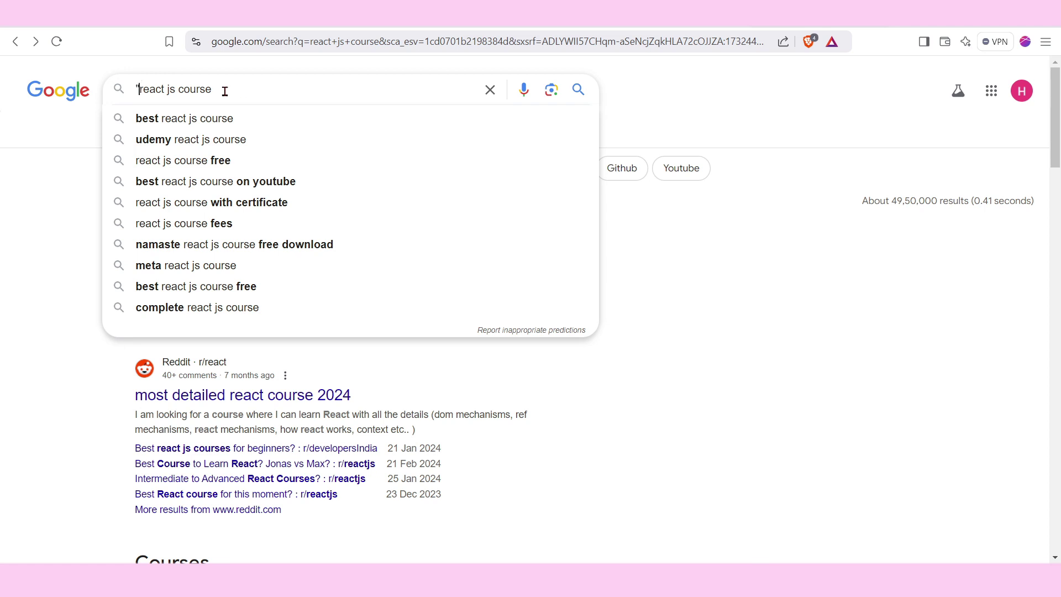
text(")
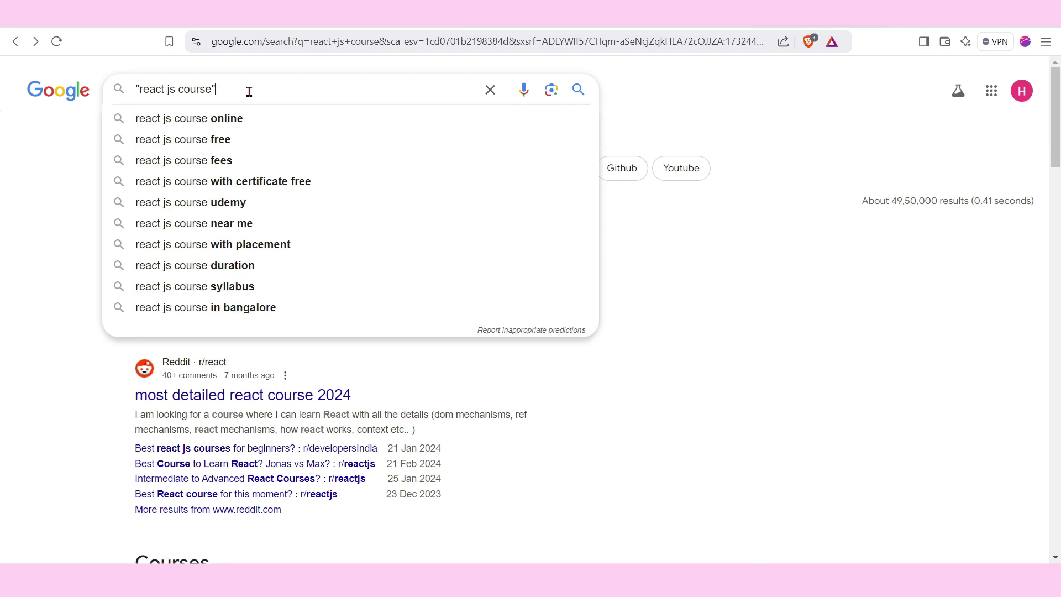
drag(212, 90, 143, 90)
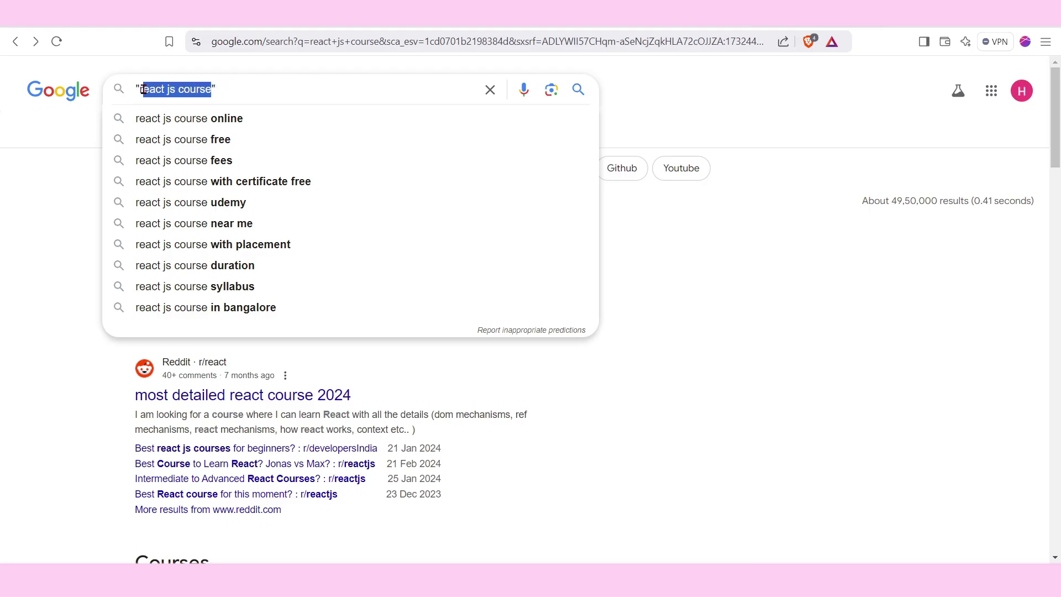
click(226, 90)
key(Return)
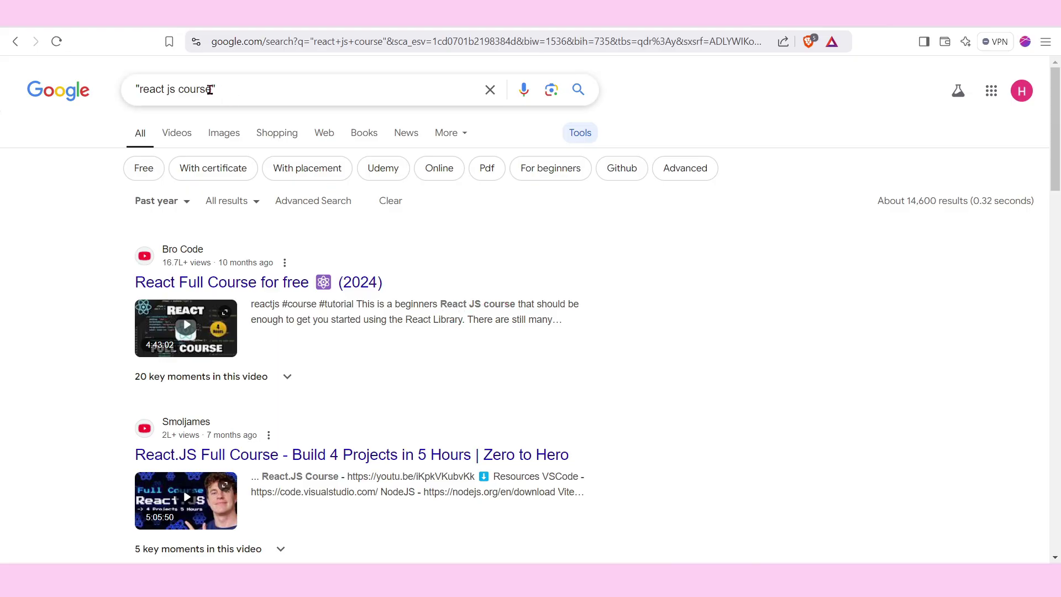
Examine the exact phrase results to see where the quoted words occur in their titles and descriptions.
drag(216, 89, 134, 90)
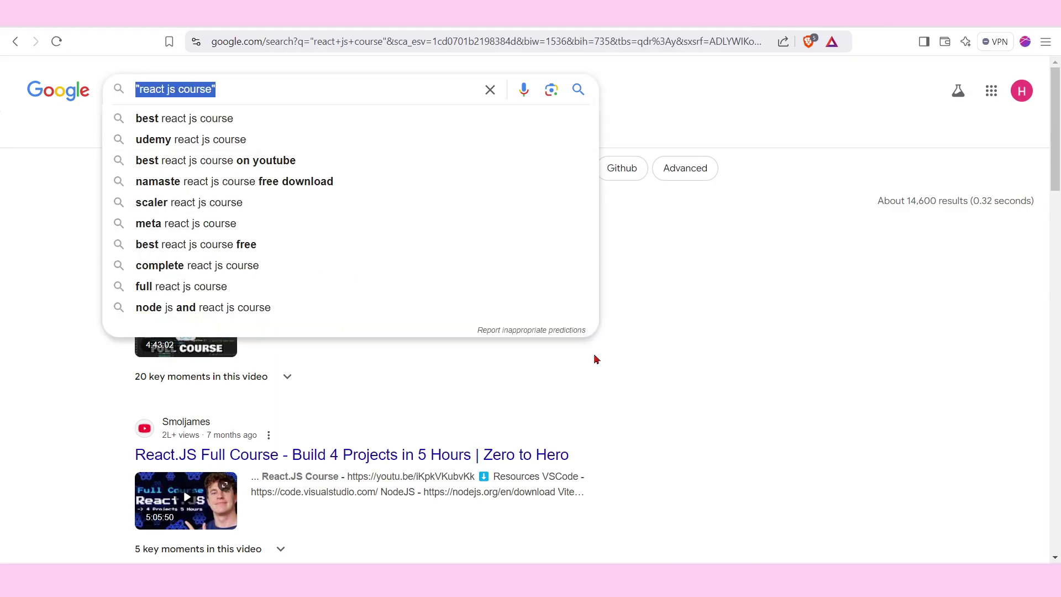
click(861, 407)
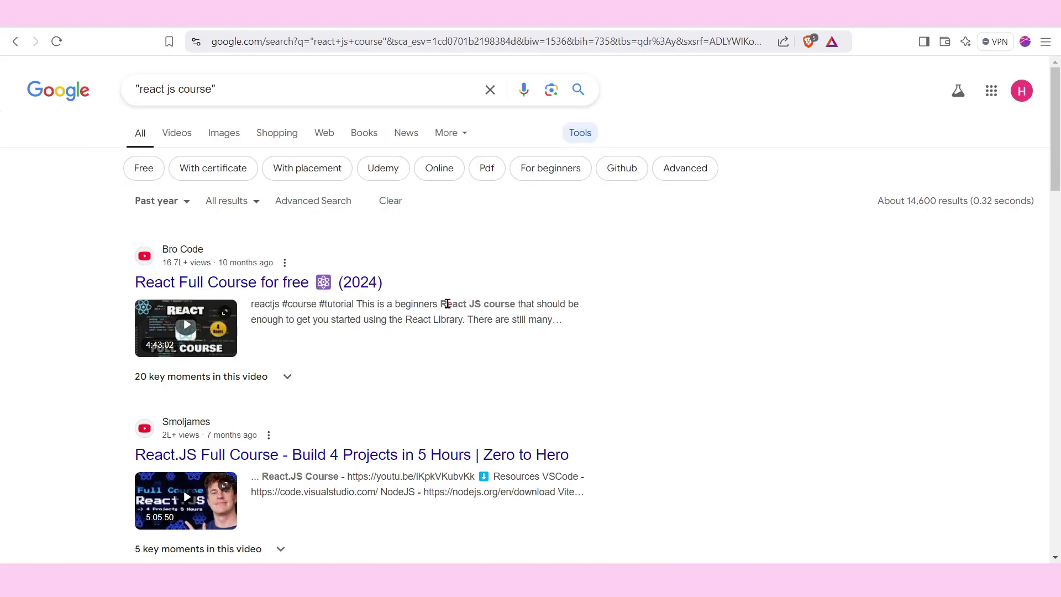
scroll(485, 303, down, 2)
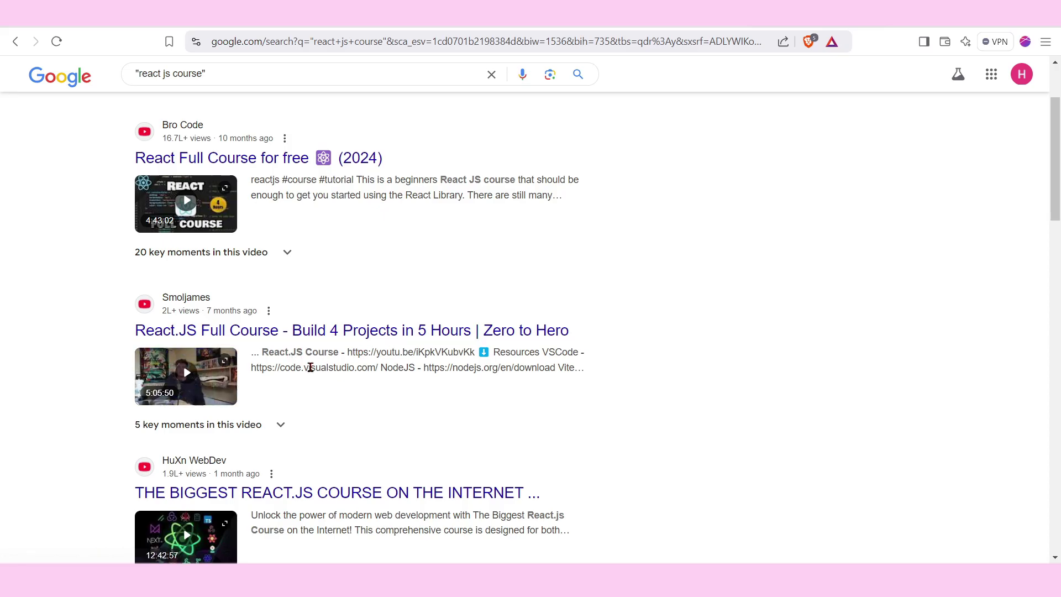
scroll(348, 351, up, 1)
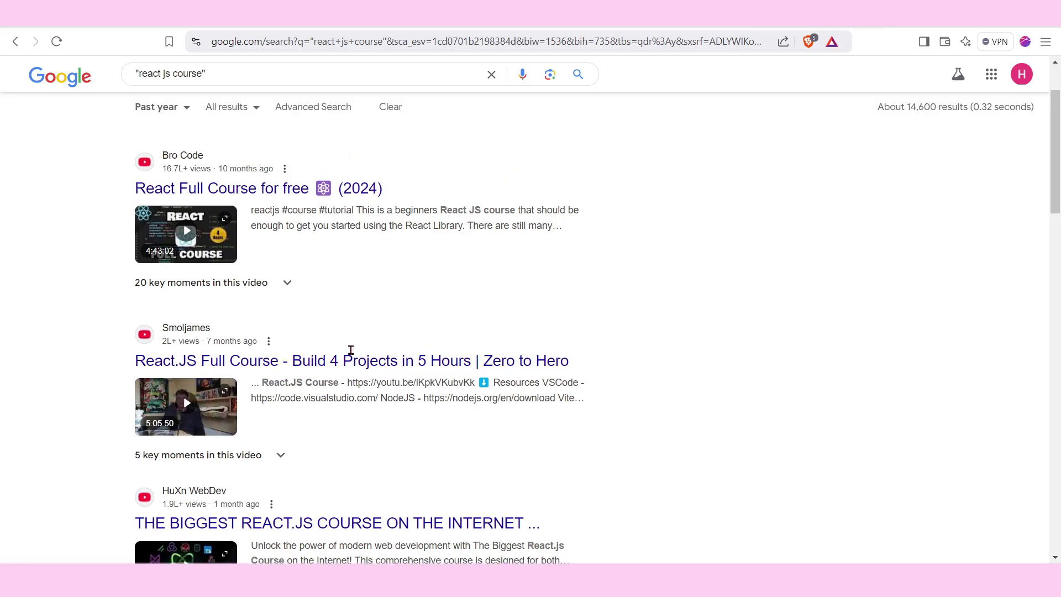
scroll(350, 350, up, 2)
scroll(324, 355, down, 4)
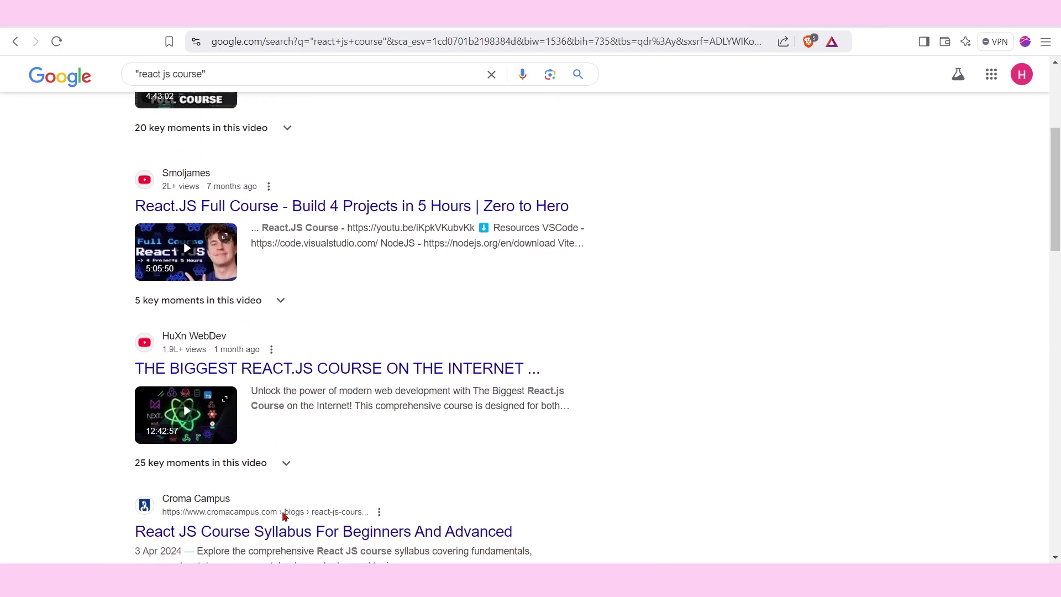
scroll(337, 476, down, 2)
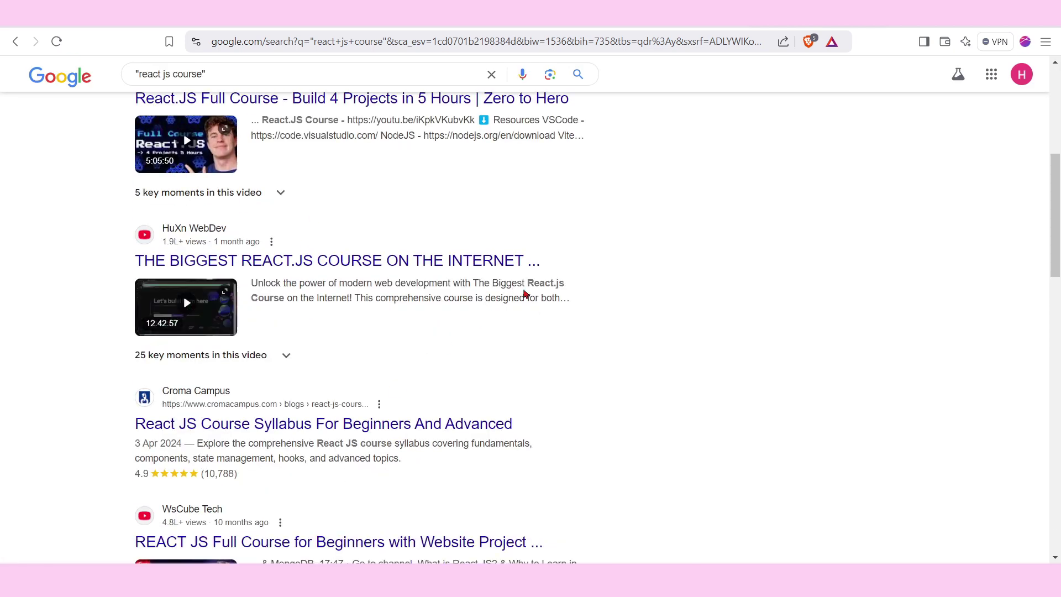
scroll(376, 365, down, 2)
scroll(384, 452, down, 2)
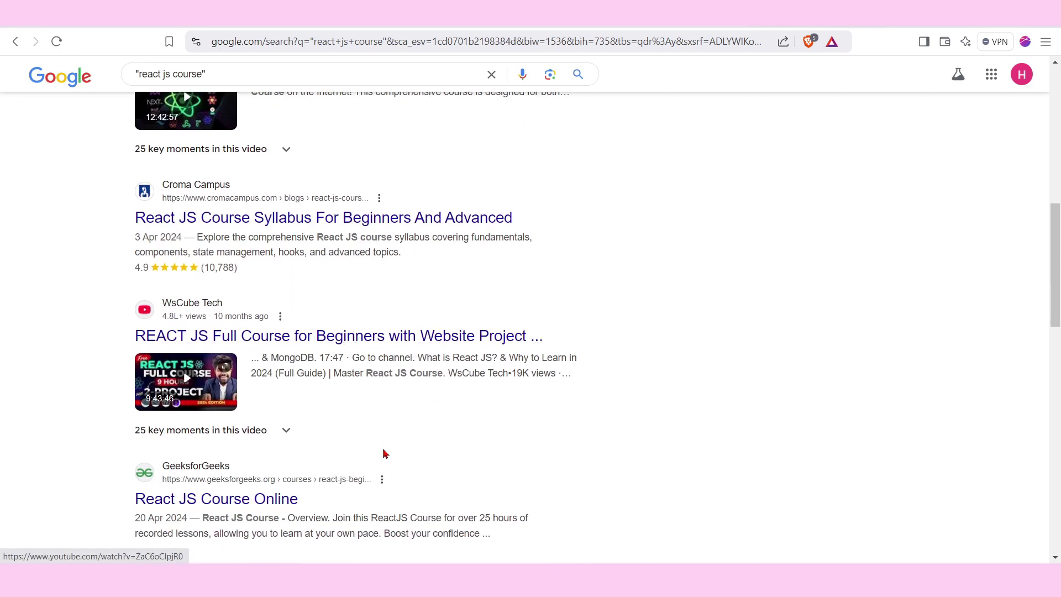
scroll(385, 453, down, 4)
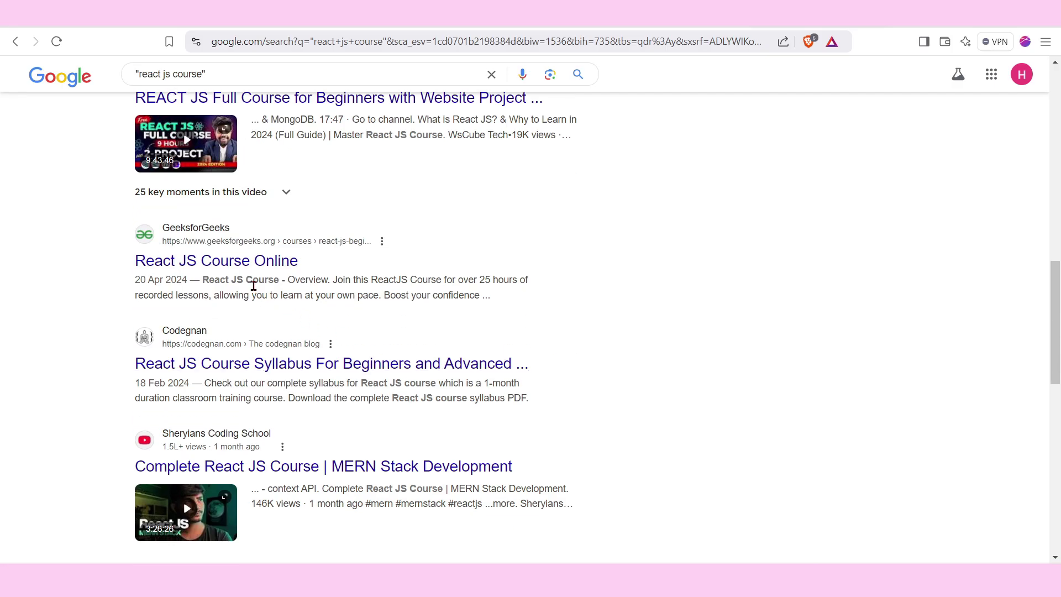
scroll(371, 376, down, 2)
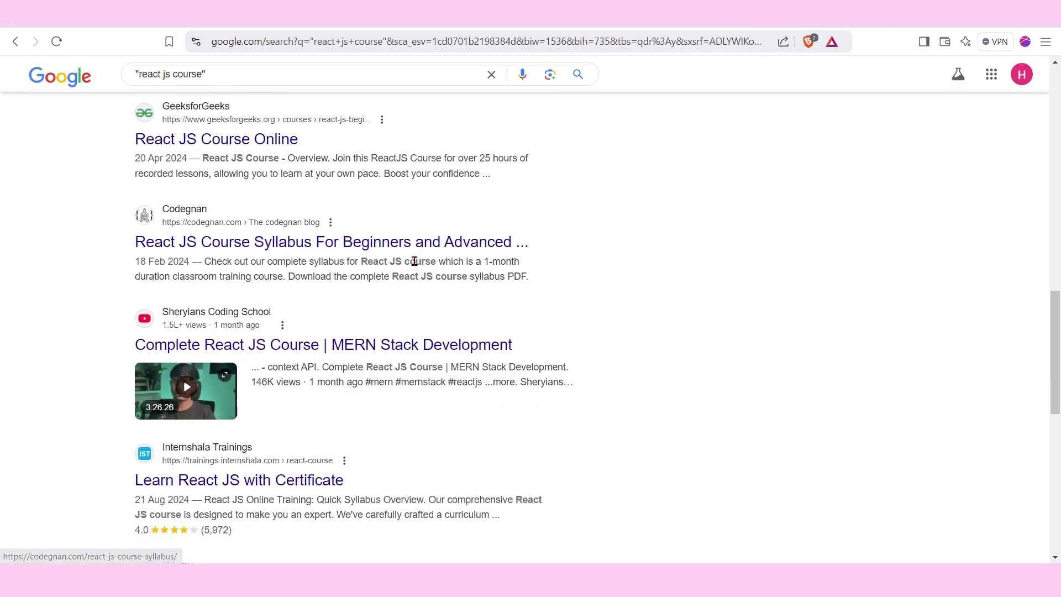
scroll(414, 260, up, 10)
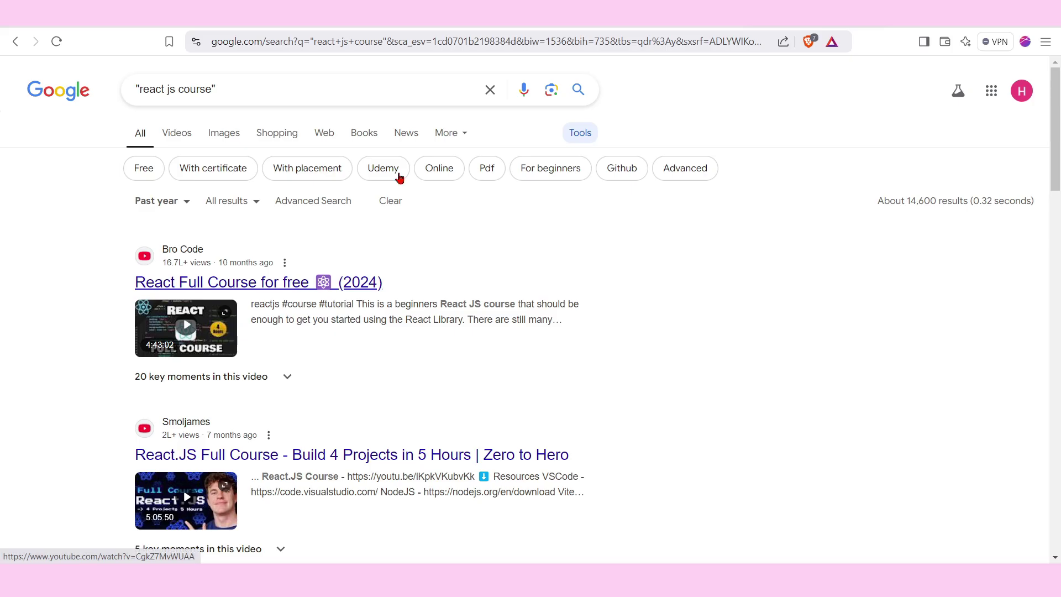
Remove the quotes from the query and try to restrict the search to one website with react js course site:gfg.com.
click(249, 80)
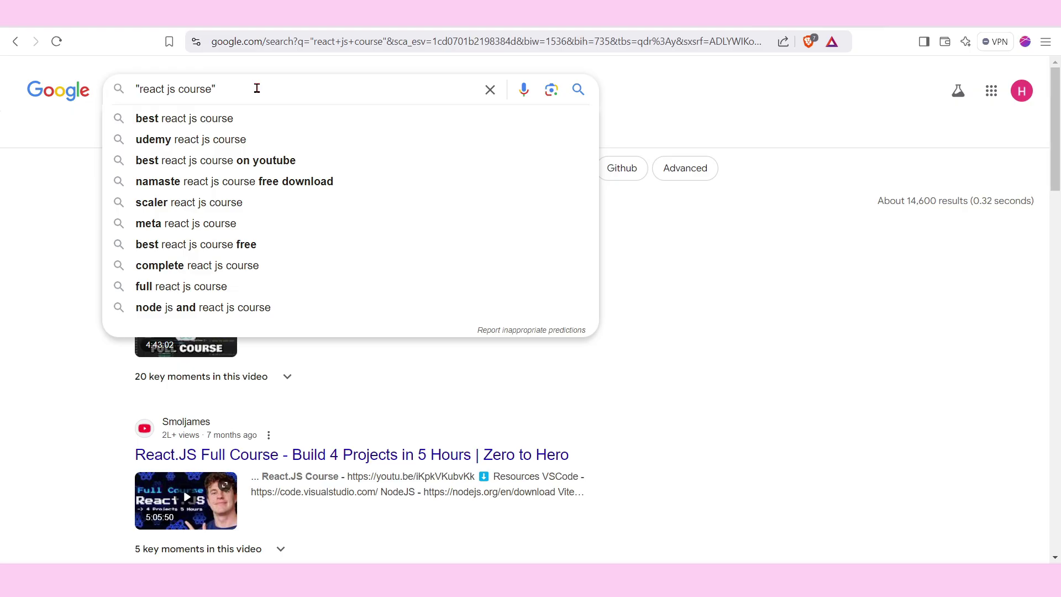
click(139, 90)
key(BackSpace)
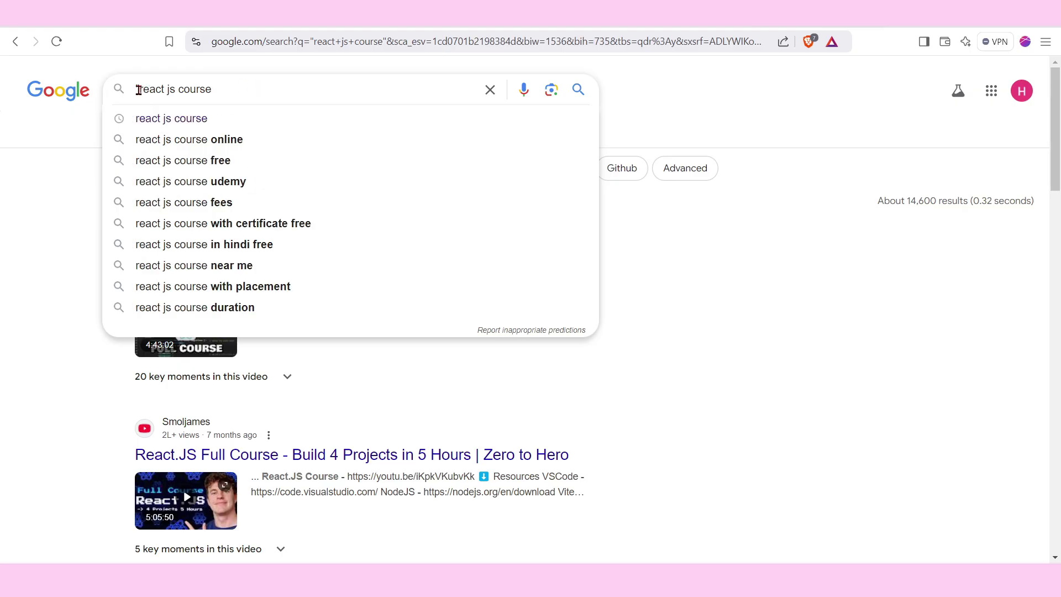
click(226, 87)
text(site)
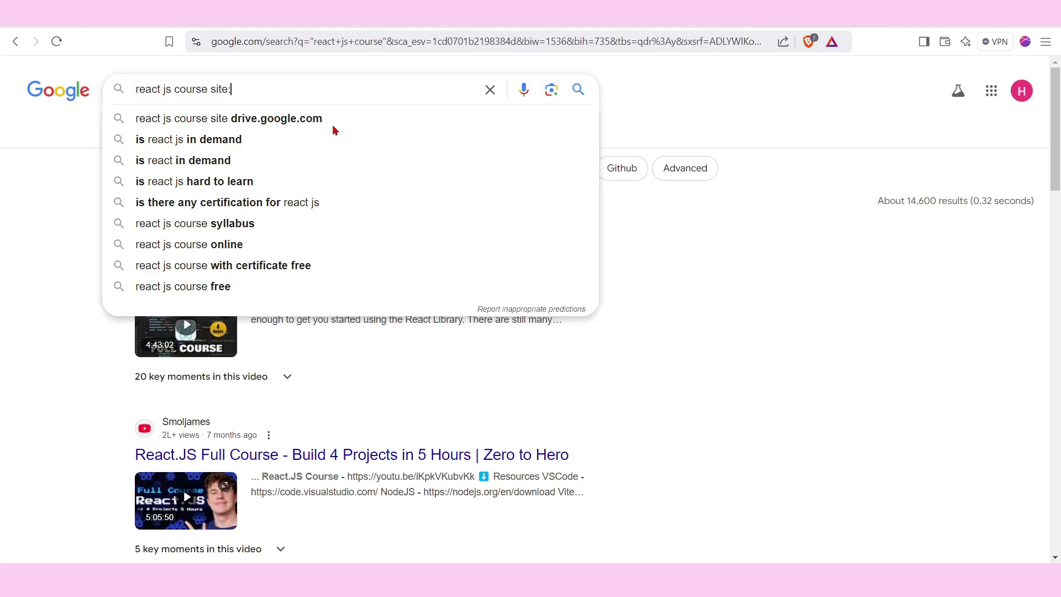
text(:gfg.com)
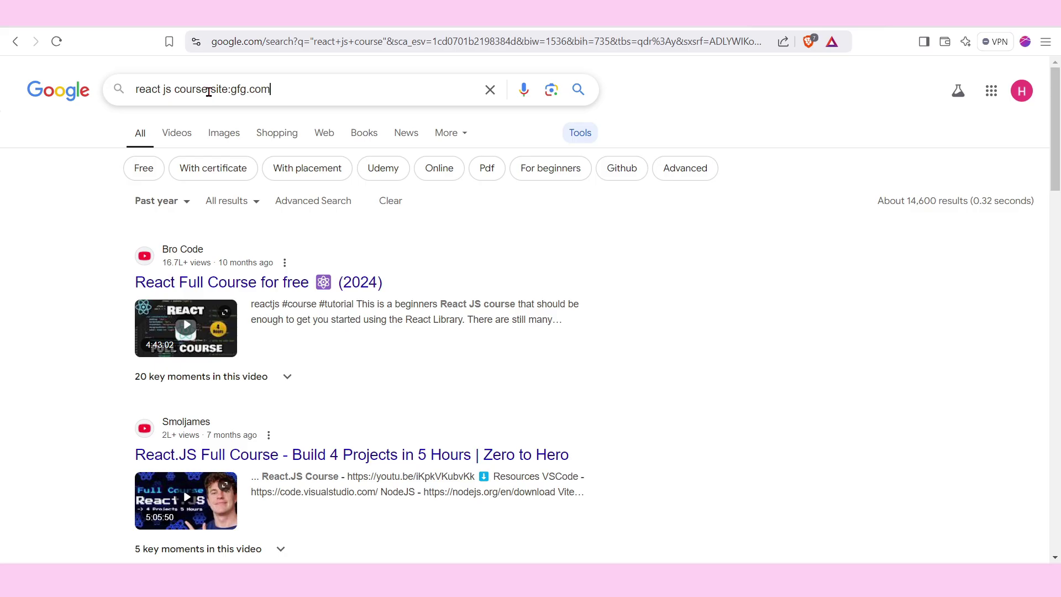
drag(208, 88, 130, 94)
click(211, 91)
drag(210, 91, 227, 92)
click(274, 91)
key(Return)
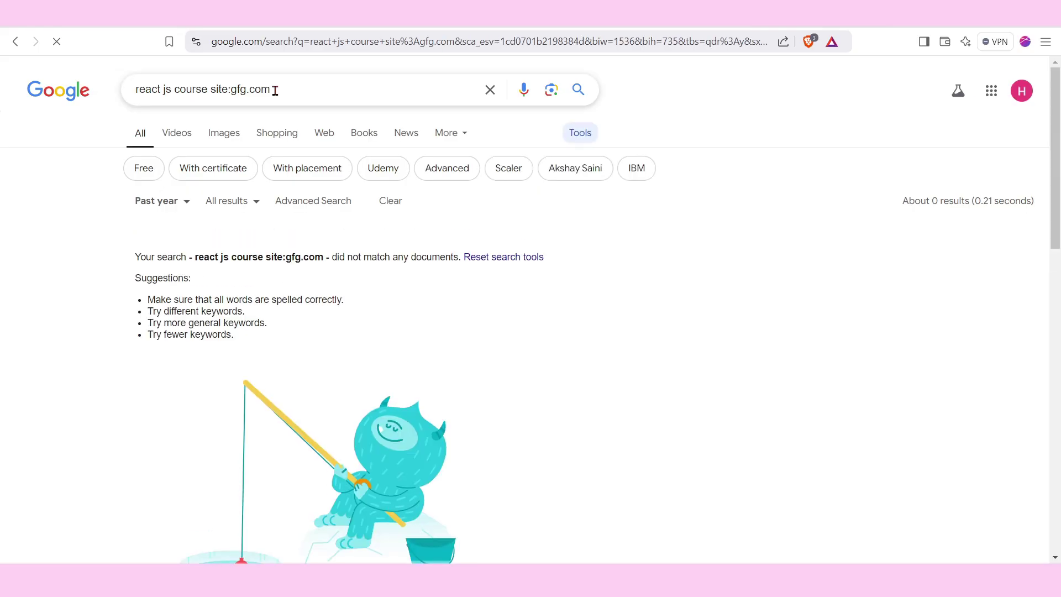
scroll(267, 344, down, 1)
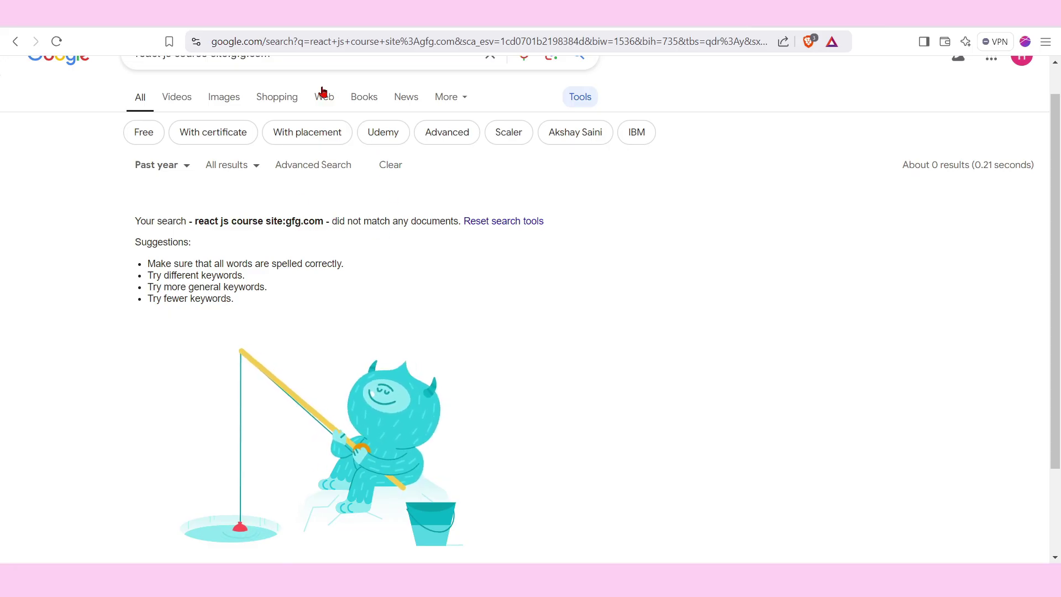
scroll(301, 209, up, 1)
Remove the site restriction from the query and search for react js course.
click(288, 84)
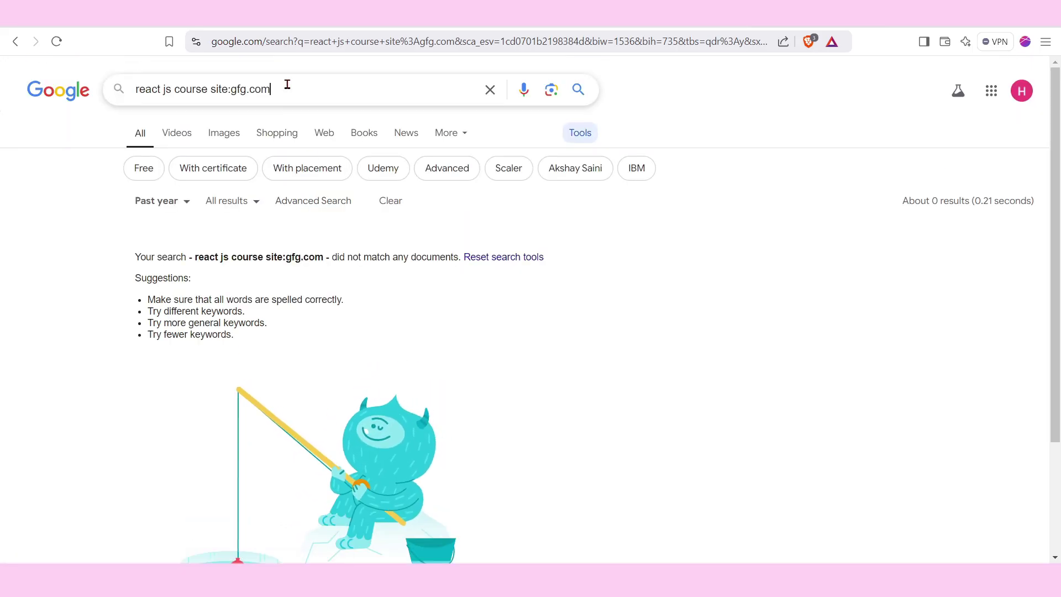
key(BackSpace)
key(BackSpace)
key(BackSpace)
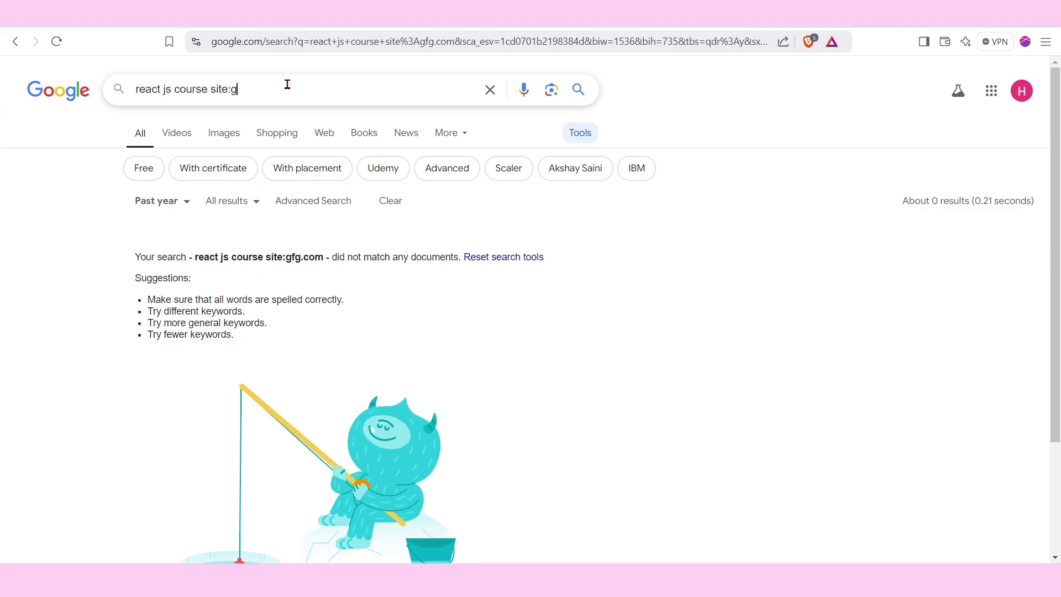
key(BackSpace)
key(BackSpace)
key(BackSpace)
key(BackSpace)
key(BackSpace)
key(BackSpace)
key(BackSpace)
key(Return)
Replace course in the query with a Udemy site restriction and search for react js site:udemy.com.
click(239, 89)
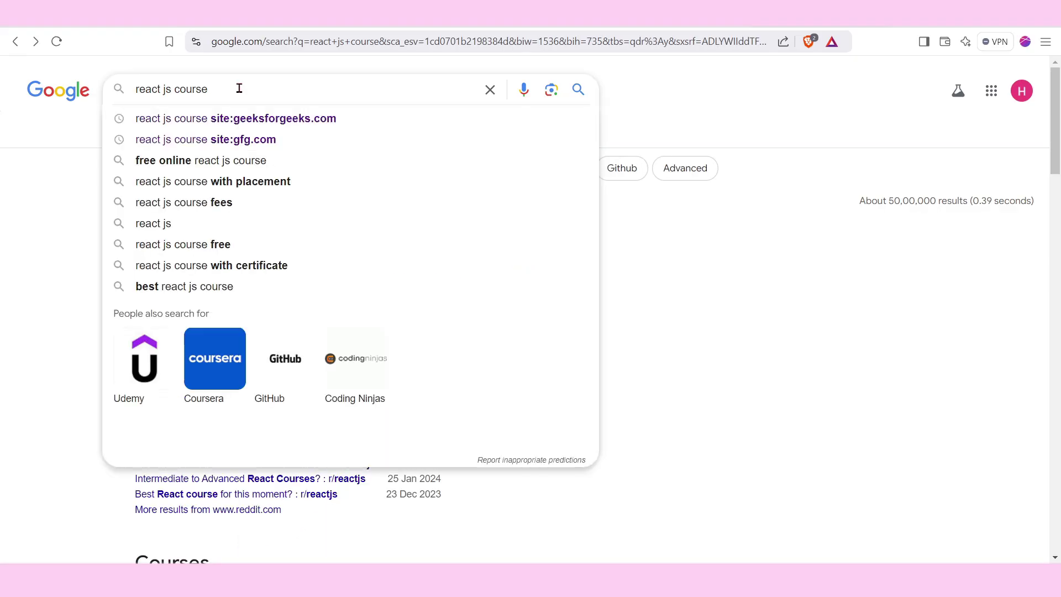
key(BackSpace)
key(BackSpace)
key(BackSpace)
key(BackSpace)
key(BackSpace)
key(BackSpace)
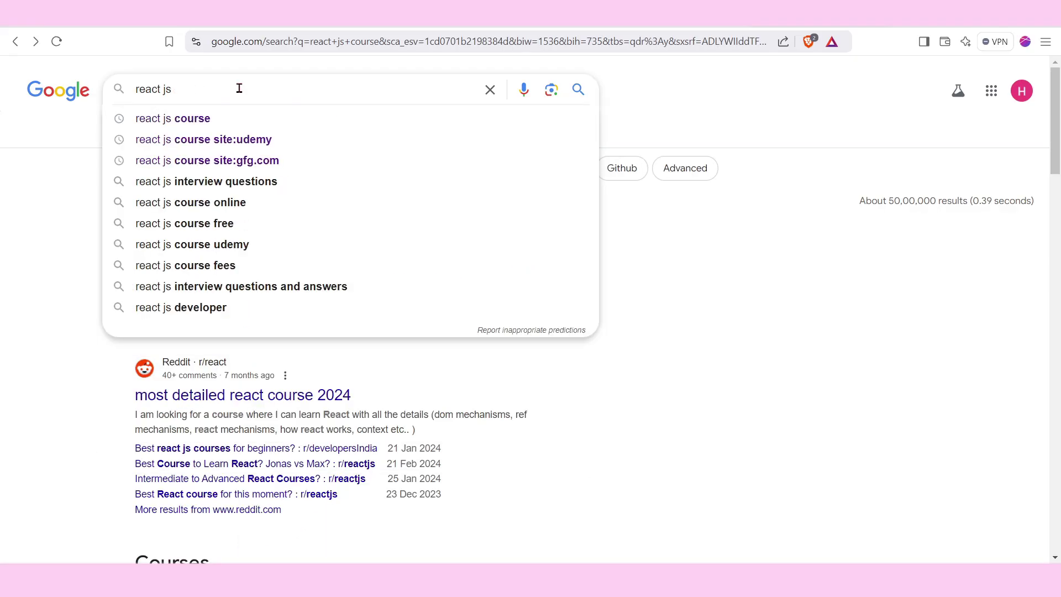
text(site)
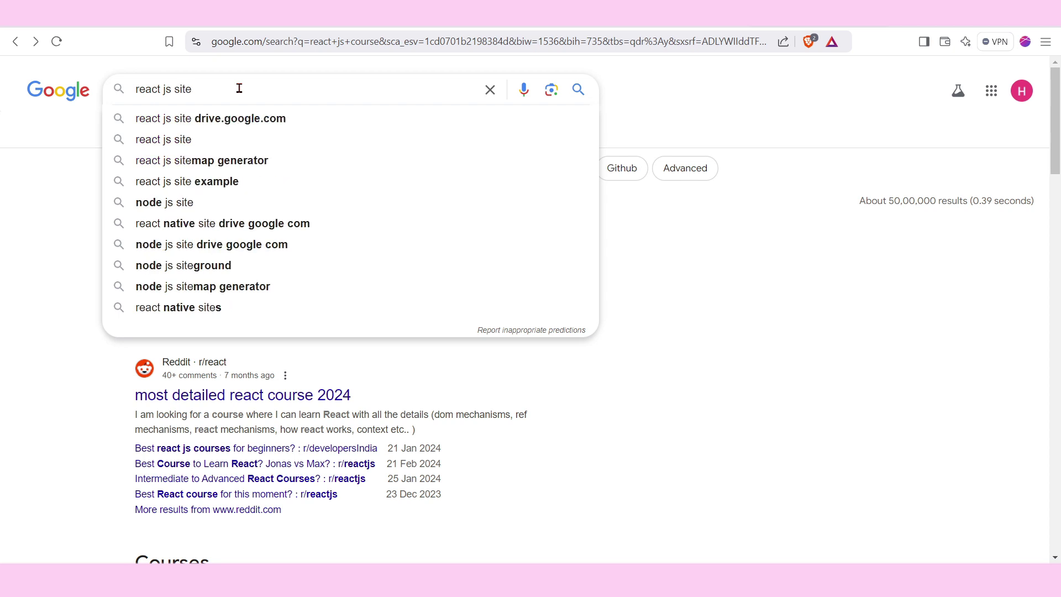
text(:)
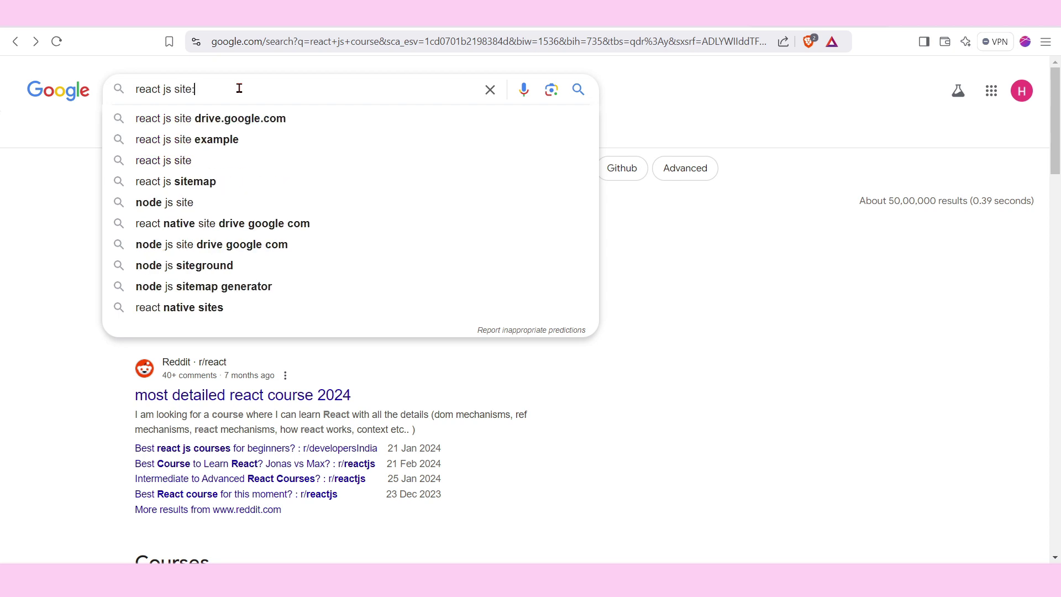
text(udem)
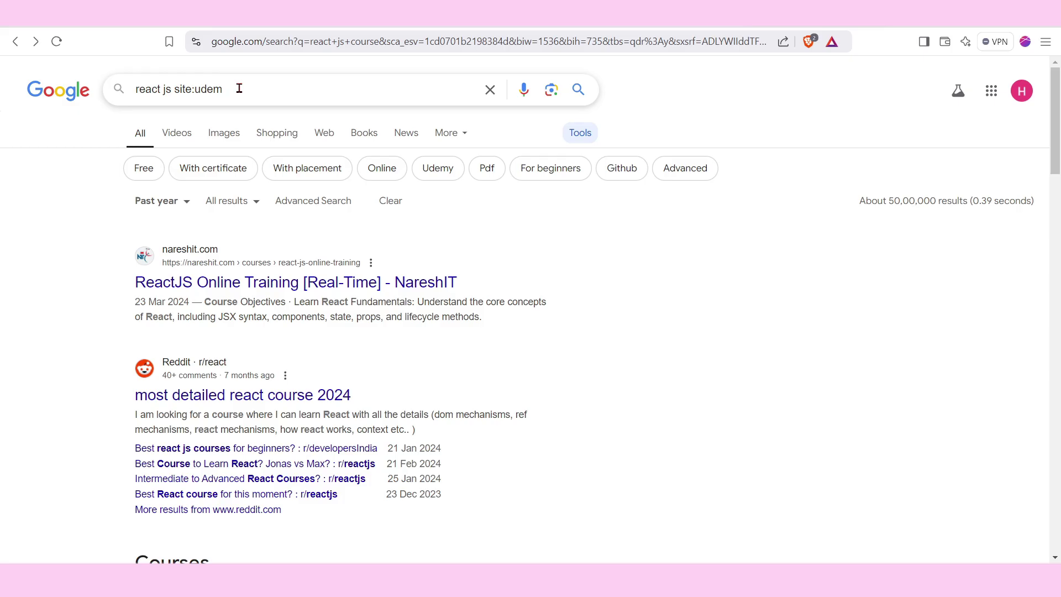
text(y.com)
key(Return)
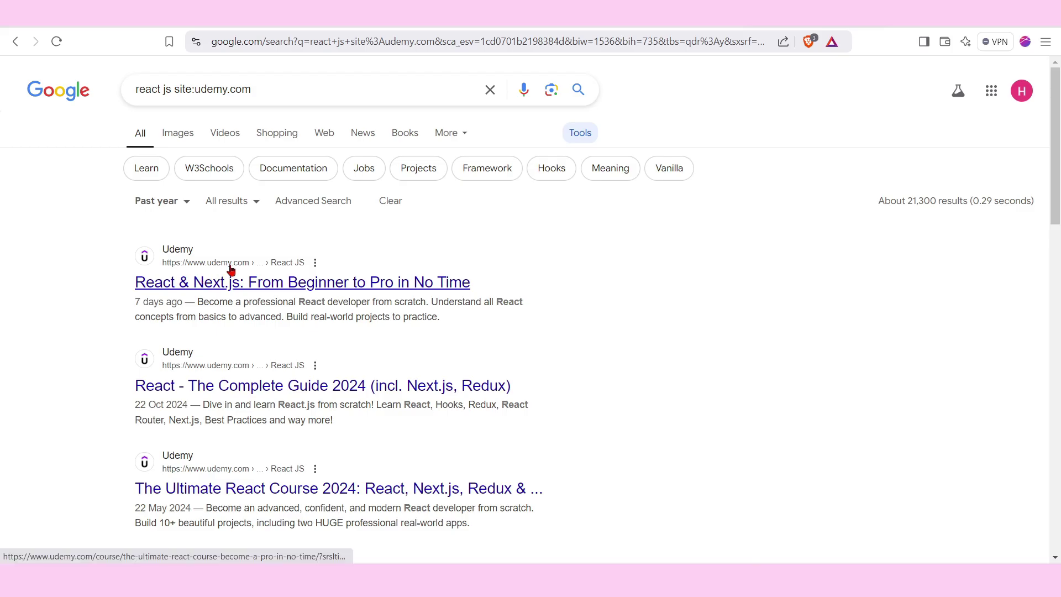
Review the Udemy-only React JS results down to the end of the page and check their result count.
scroll(268, 360, down, 1)
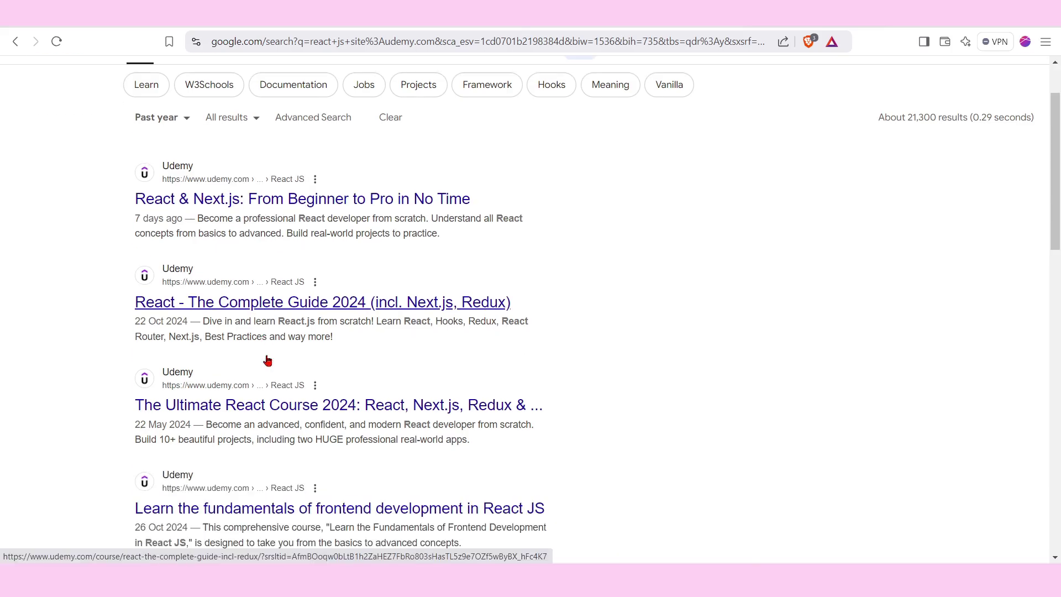
scroll(267, 360, down, 1)
scroll(337, 340, down, 3)
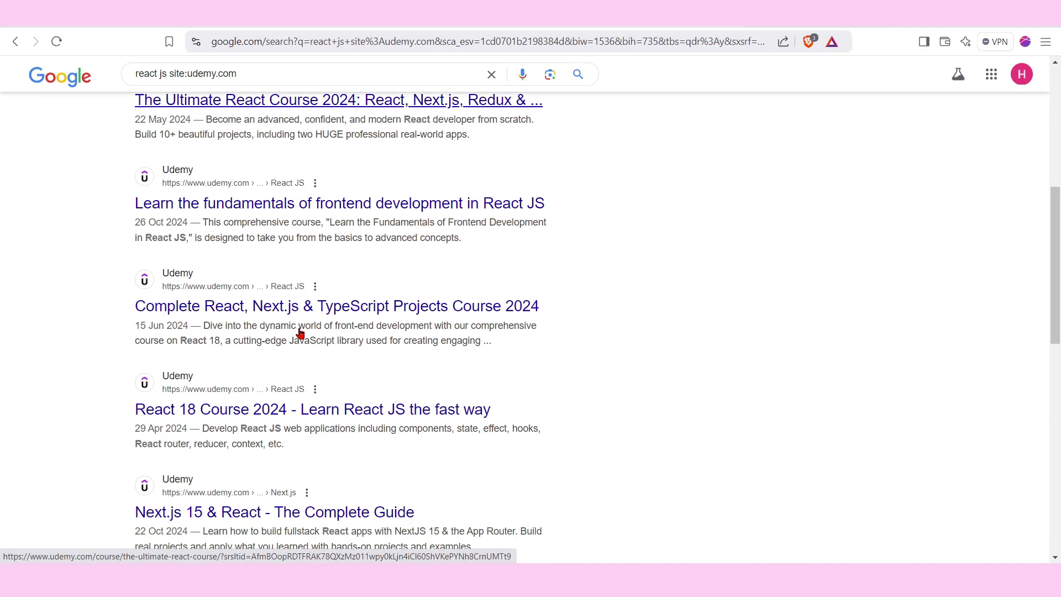
scroll(300, 332, down, 10)
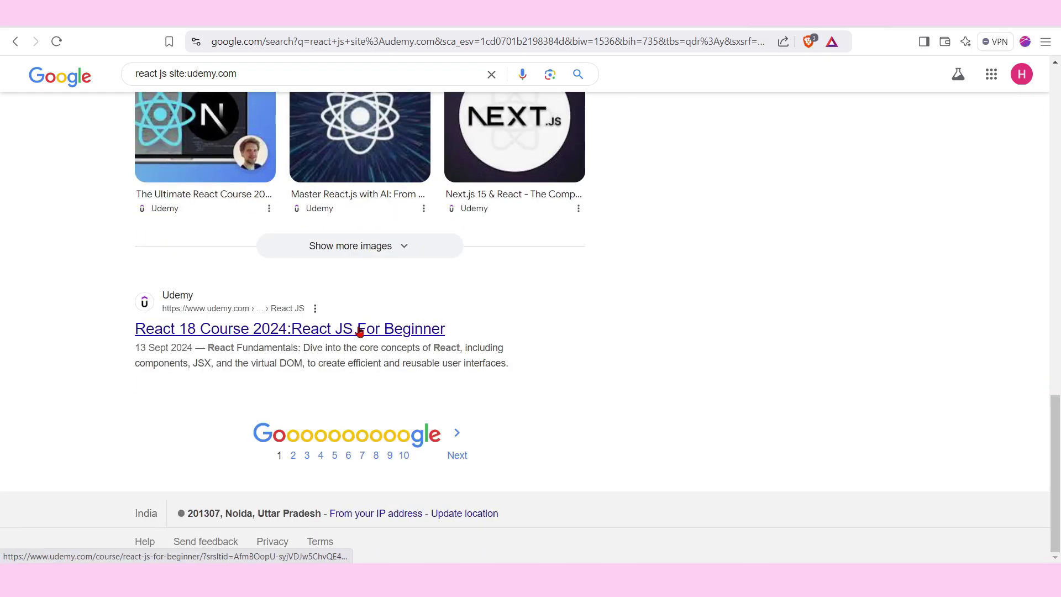
scroll(373, 330, up, 15)
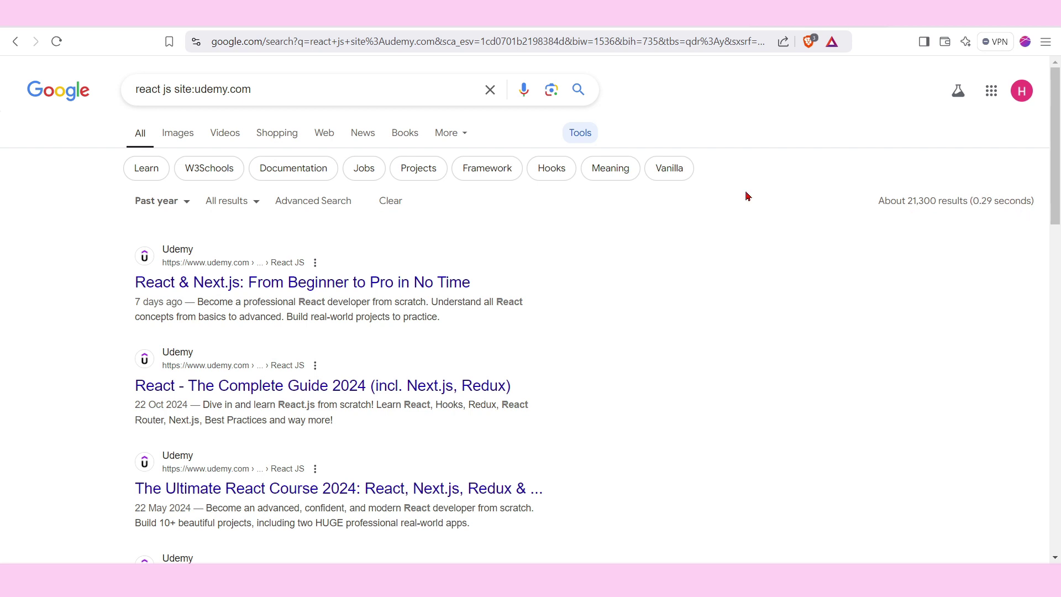
click(261, 92)
click(915, 201)
double_click(915, 202)
Replace the Udemy site restriction in the query with course and search for react js course.
click(267, 95)
key(BackSpace)
key(BackSpace)
key(BackSpace)
key(BackSpace)
key(BackSpace)
key(BackSpace)
key(BackSpace)
key(BackSpace)
key(BackSpace)
key(BackSpace)
key(BackSpace)
key(BackSpace)
key(BackSpace)
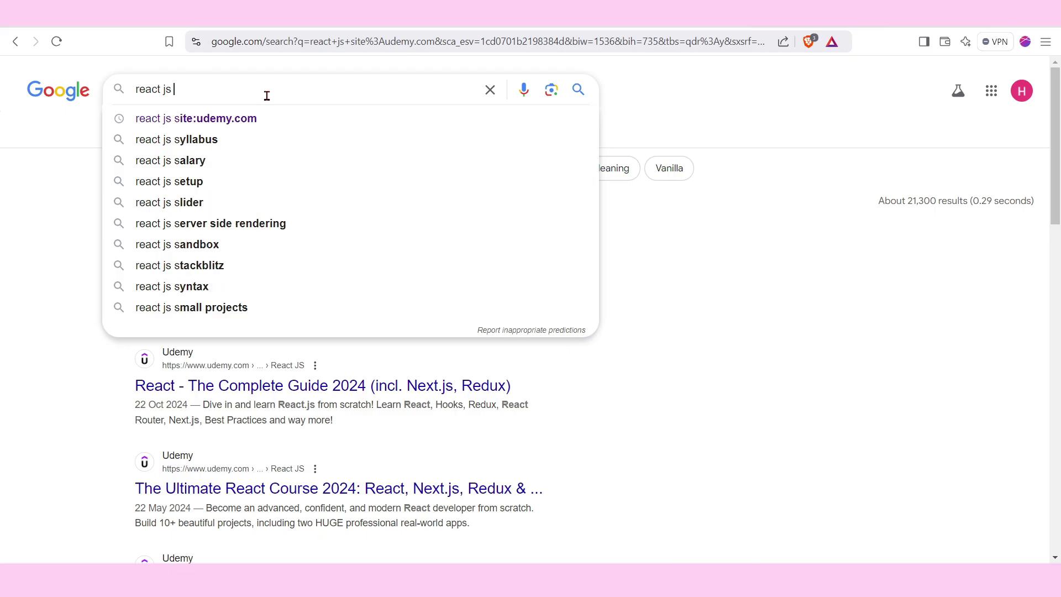
text(course)
key(Return)
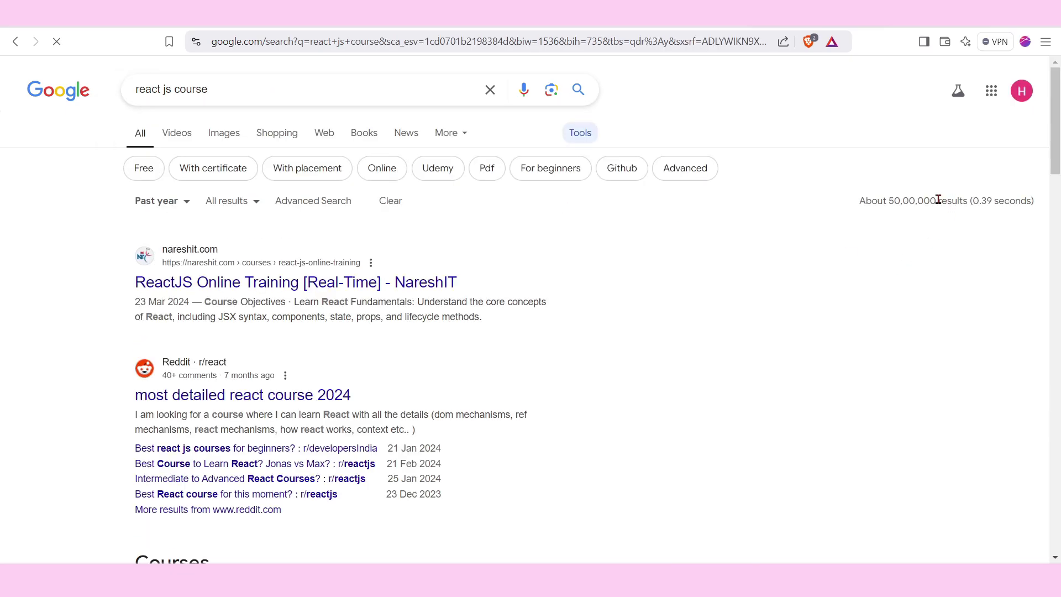
Highlight the number of results reported for the unrestricted react js course search.
drag(938, 200, 887, 199)
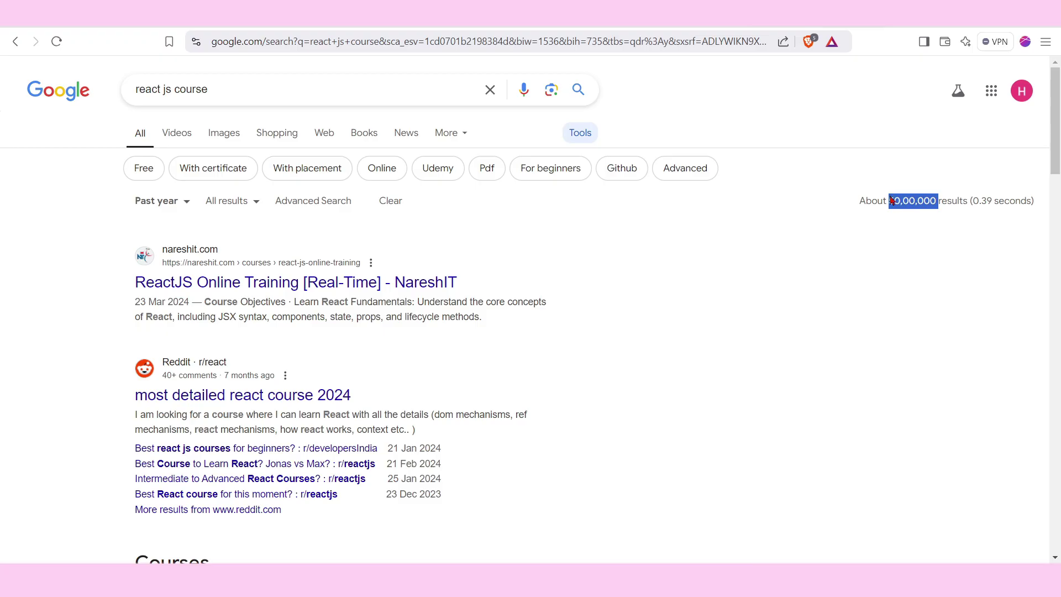
click(899, 238)
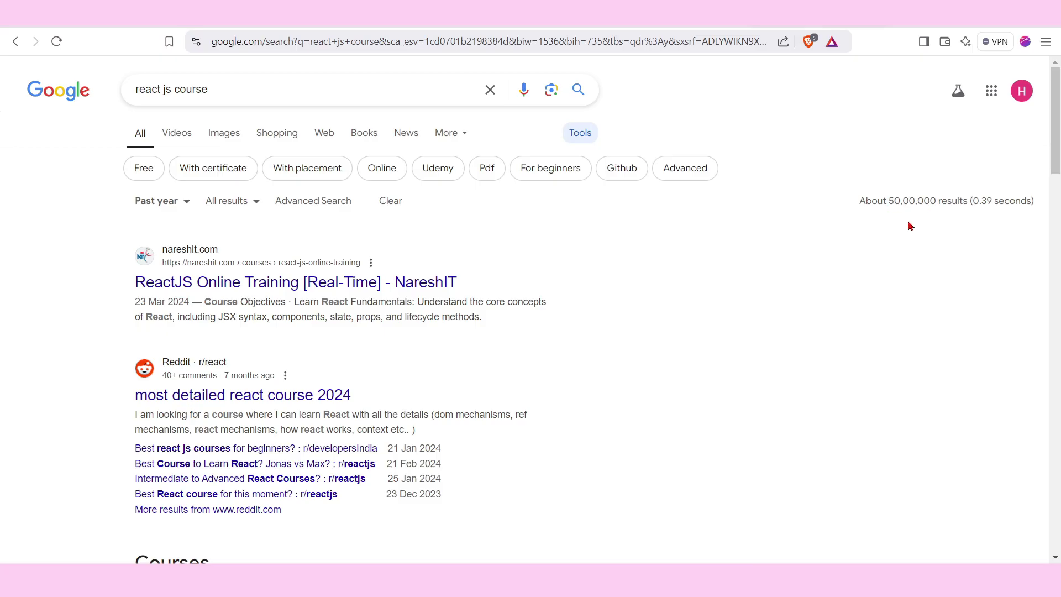
drag(889, 201, 935, 201)
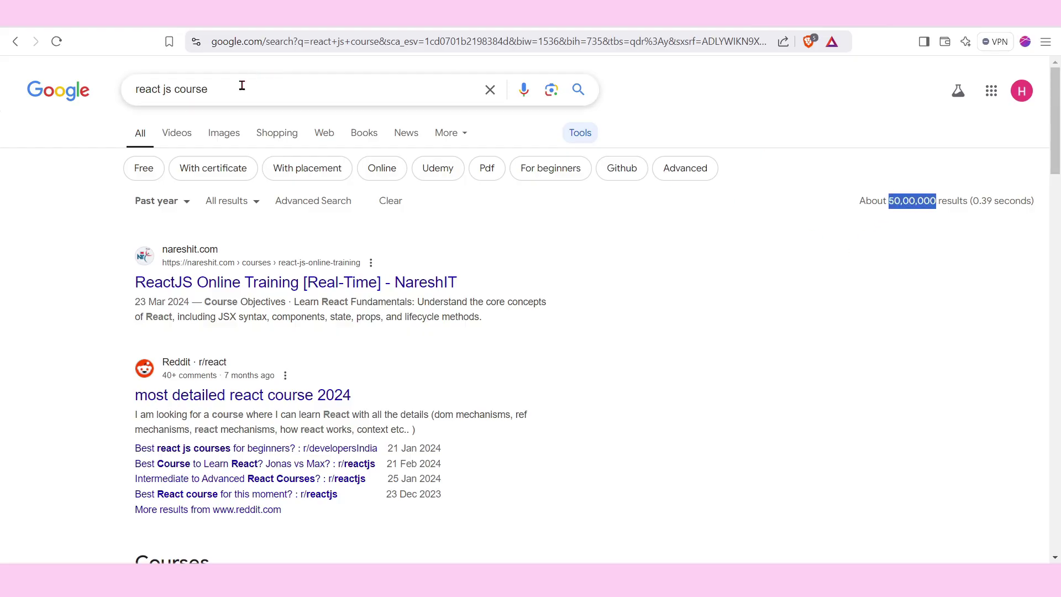
Search again for react js site:udemy.com instead of react js course and highlight the number of results.
click(223, 92)
key(BackSpace)
key(BackSpace)
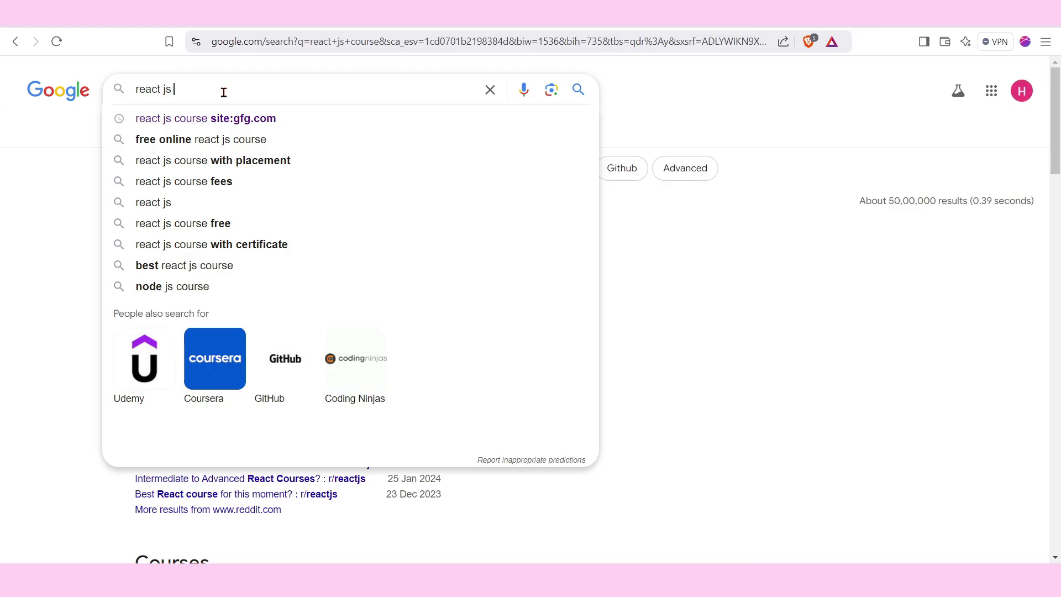
text(site)
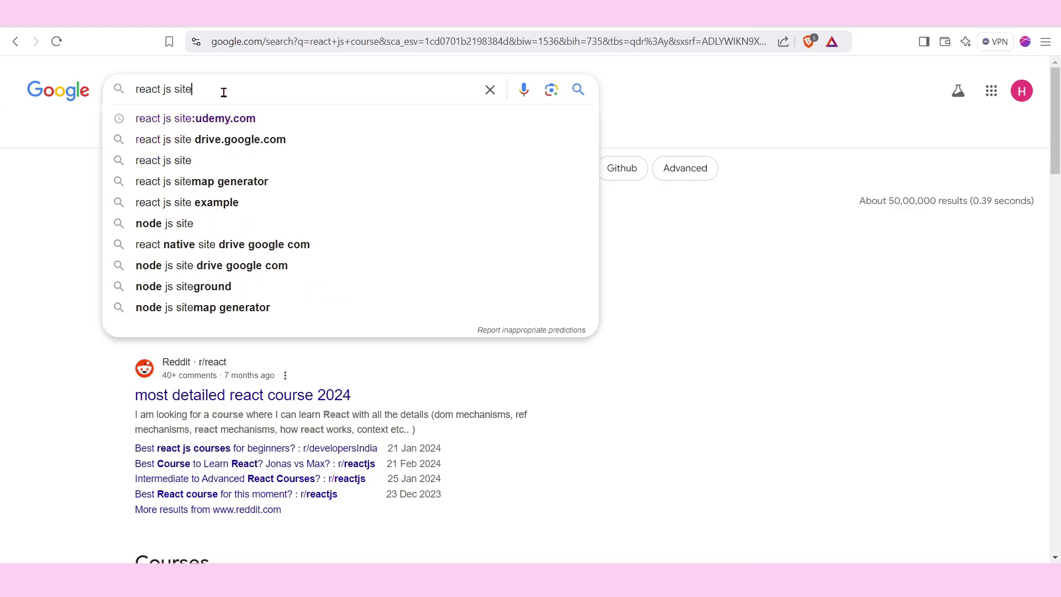
key(Down)
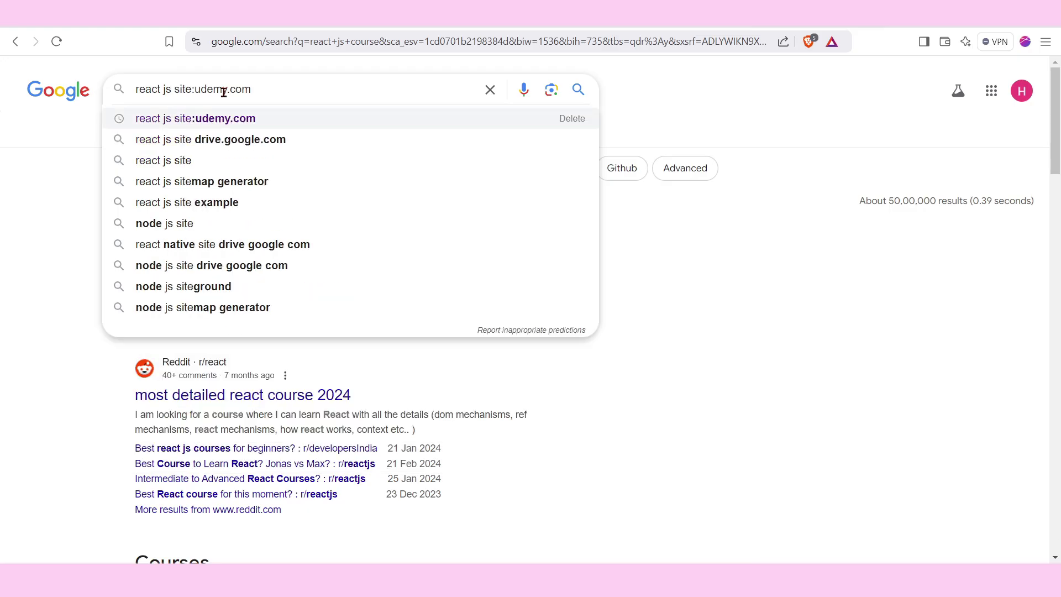
key(Return)
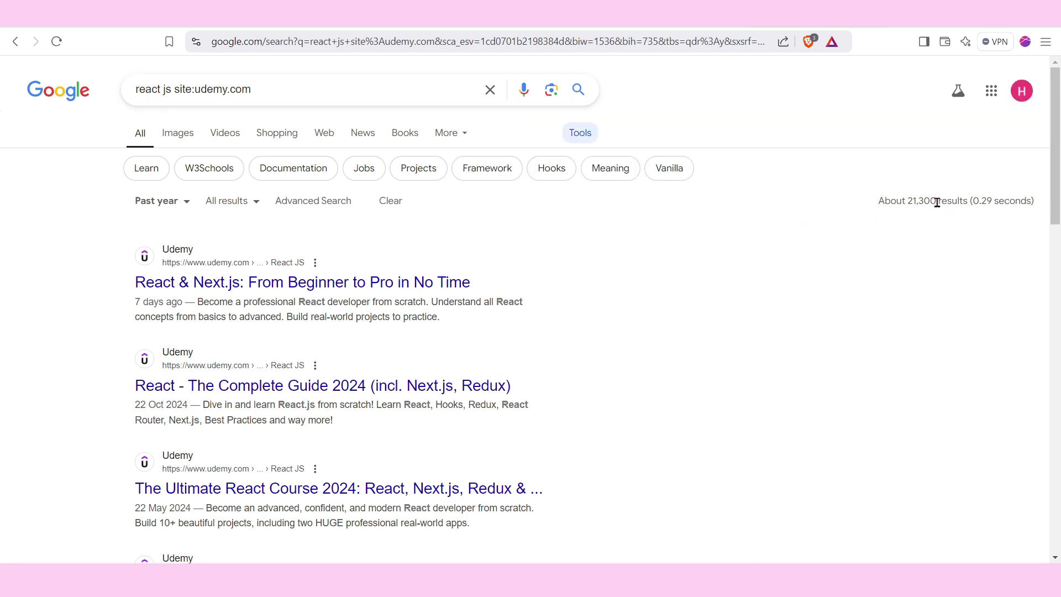
drag(937, 202, 907, 203)
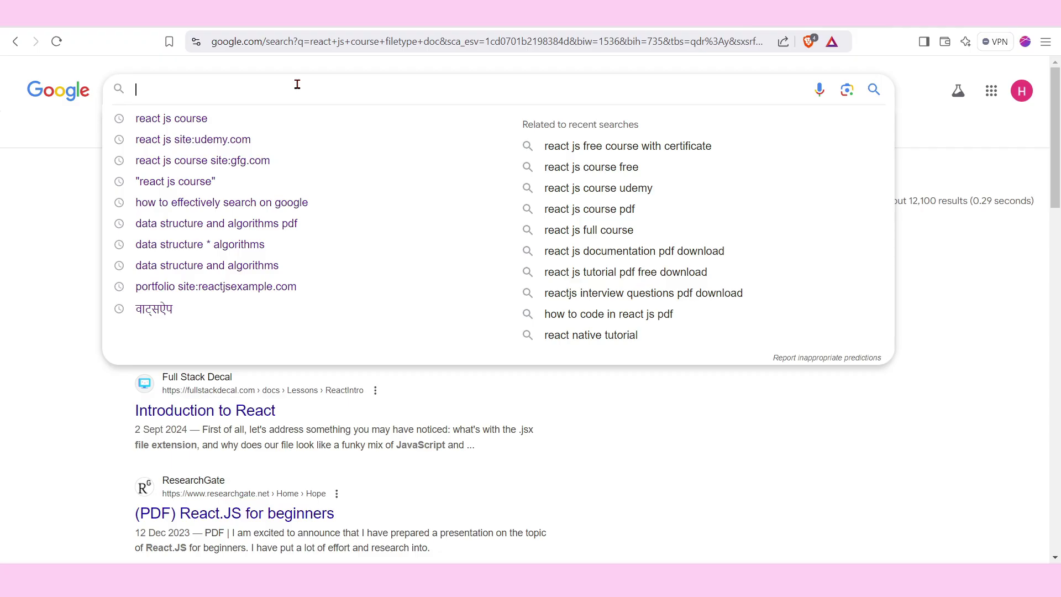
Search for JavaScript course material in PDF format only, using the query javascript course filetype:pdf.
text(javascur)
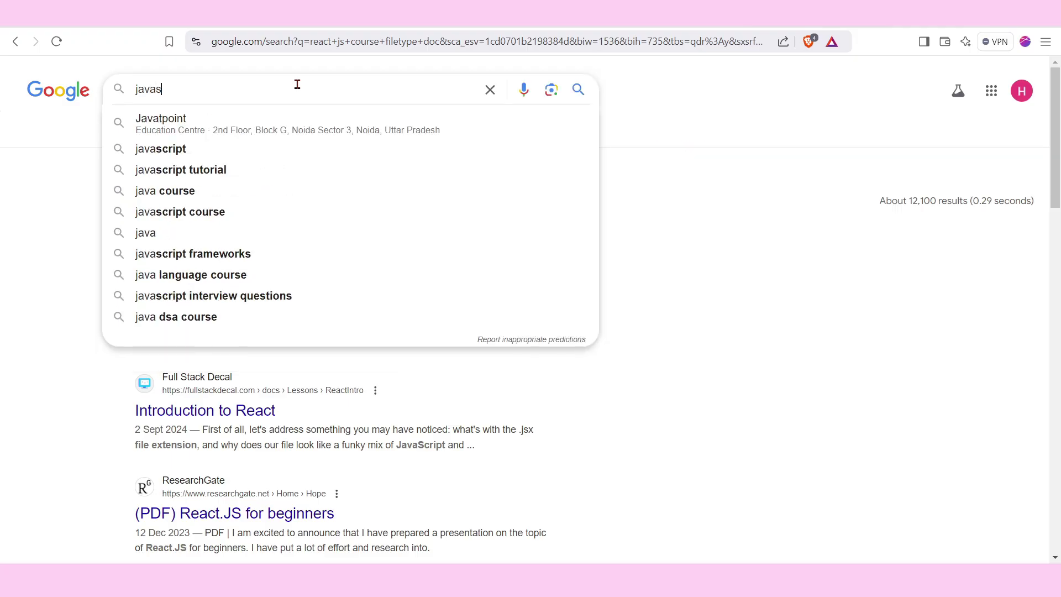
key(BackSpace)
key(BackSpace)
text(ipt)
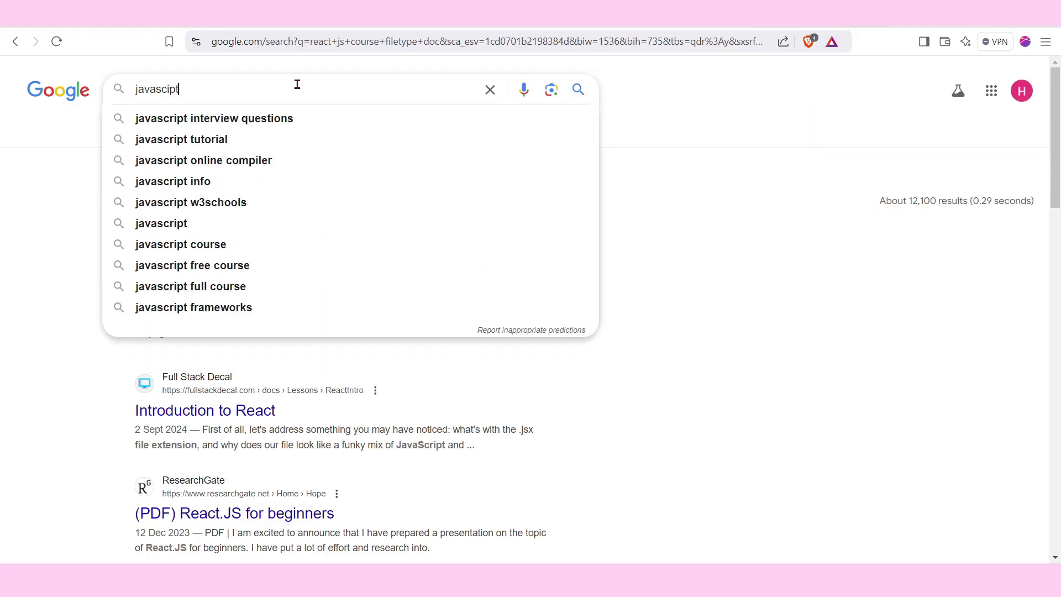
key(BackSpace)
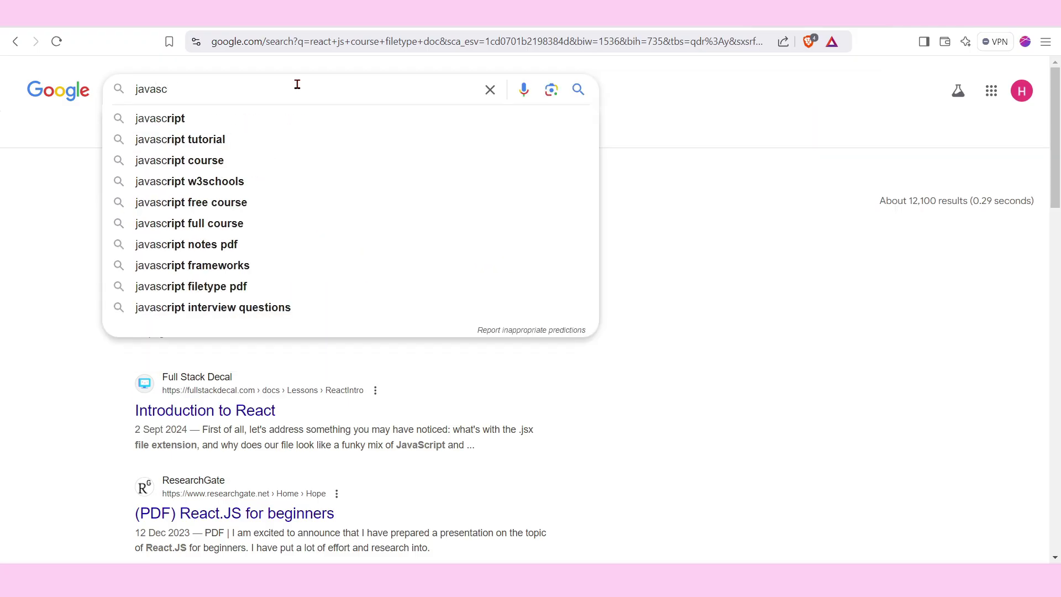
text(ript cpourse)
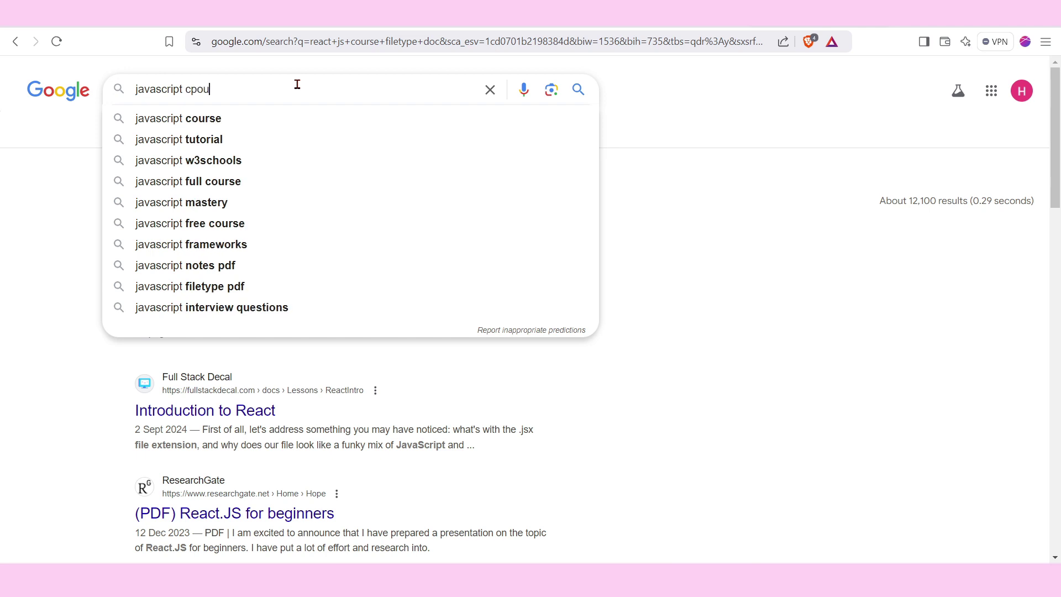
key(BackSpace)
key(BackSpace)
key(BackSpace)
key(BackSpace)
text(o)
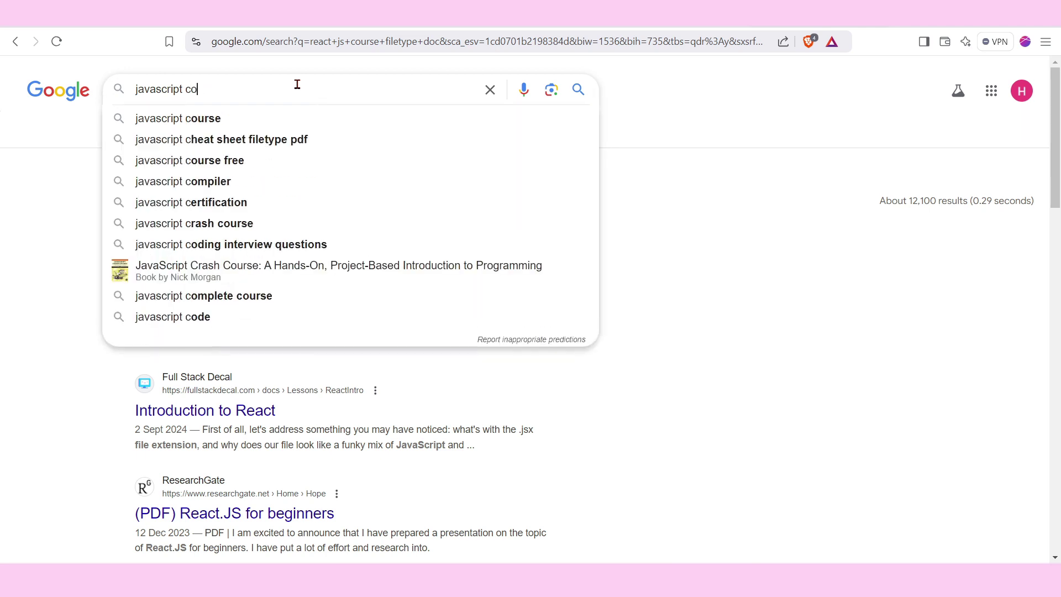
text(urse filetype)
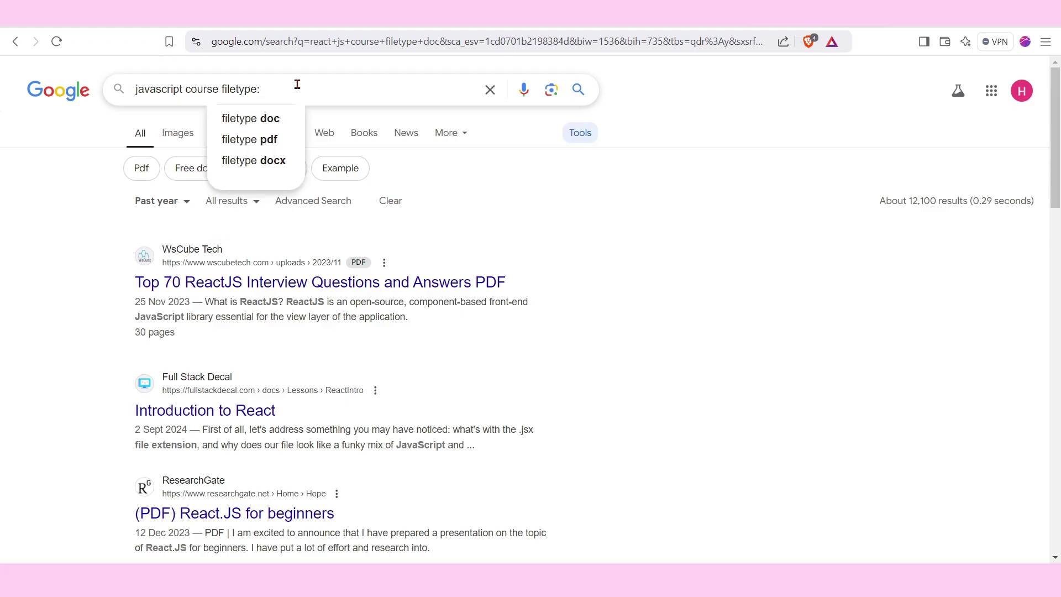
text(:pdf)
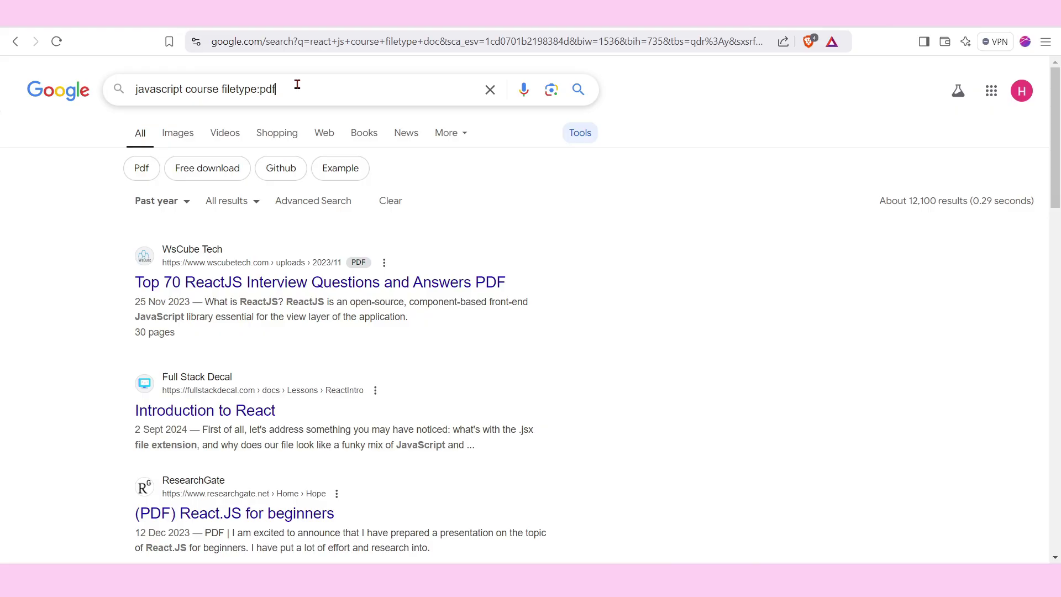
key(Return)
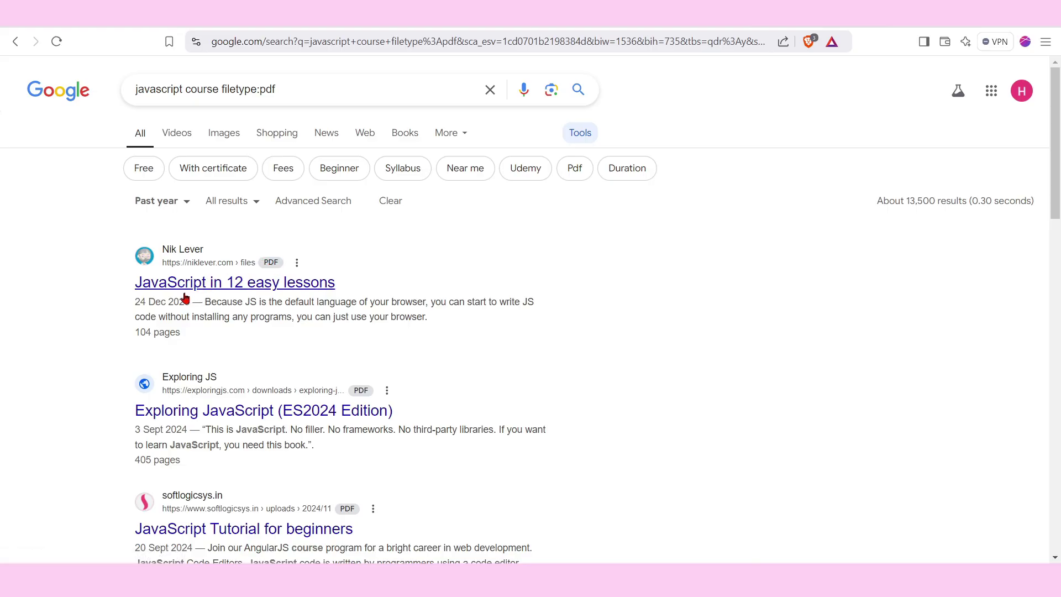
Look through the PDF-only results and open the JavaScript in 12 easy lessons document.
scroll(268, 295, down, 2)
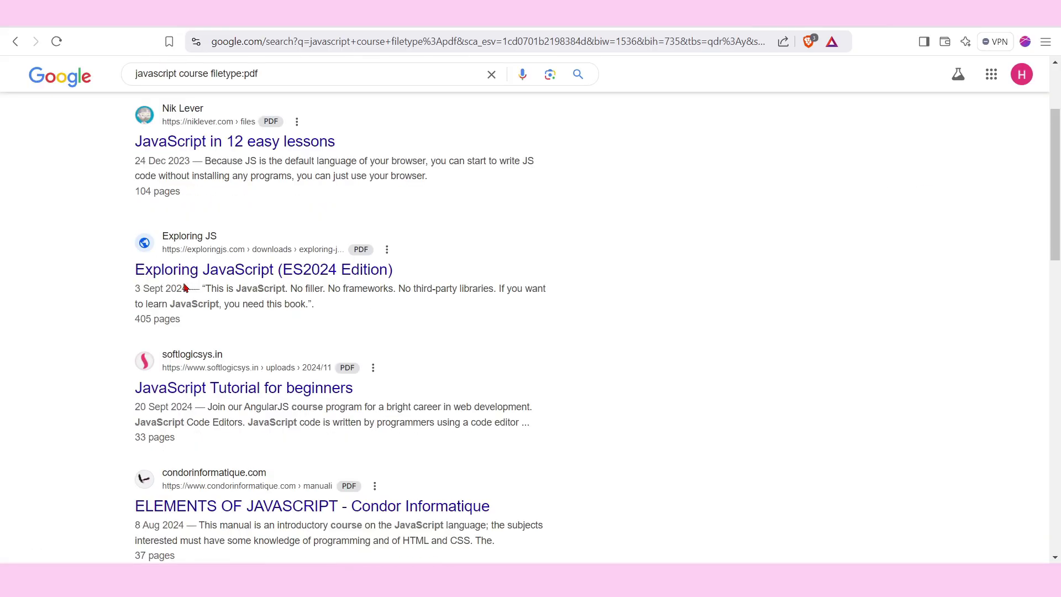
scroll(343, 279, down, 10)
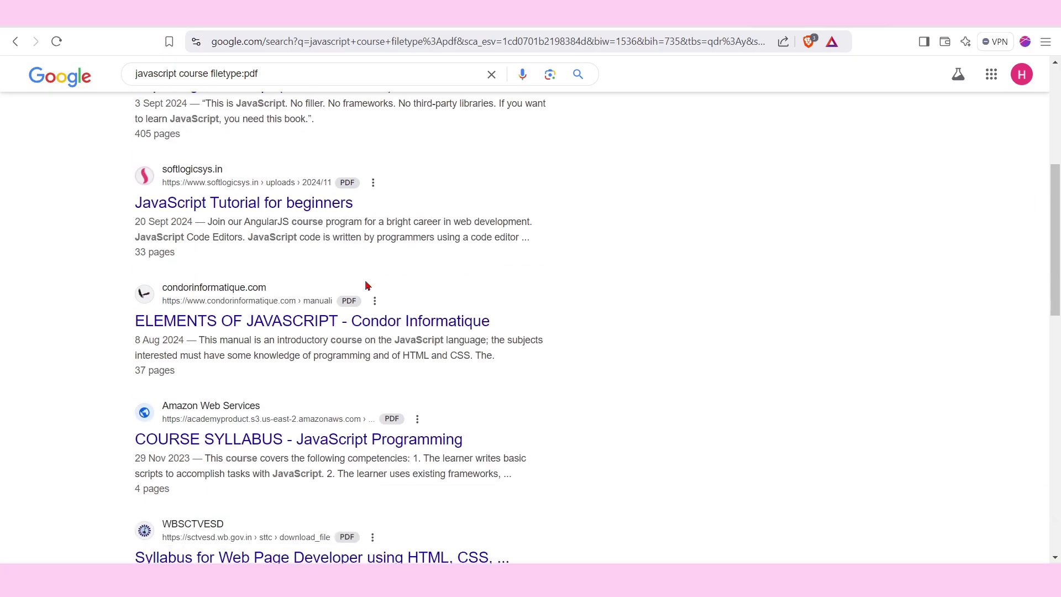
scroll(366, 285, up, 15)
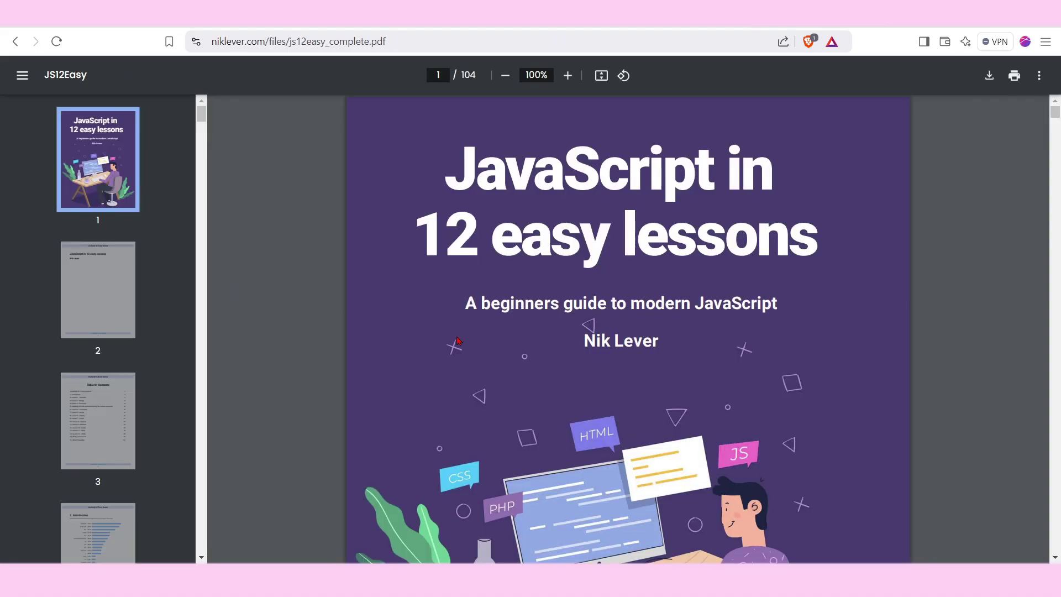
View the opened PDF's table of contents and return to the search results.
scroll(457, 341, down, 20)
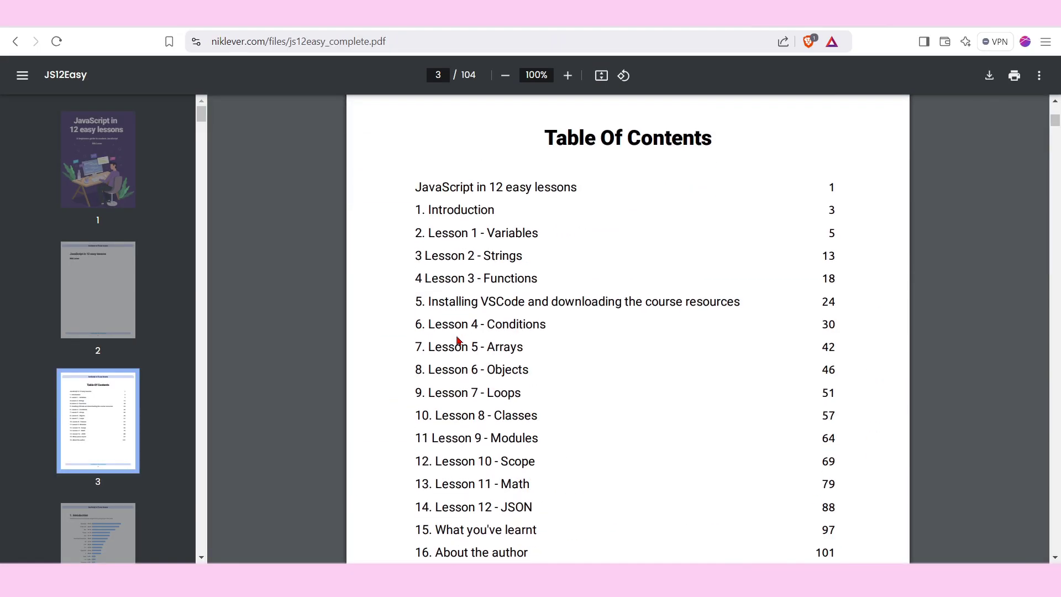
scroll(458, 341, up, 7)
click(21, 41)
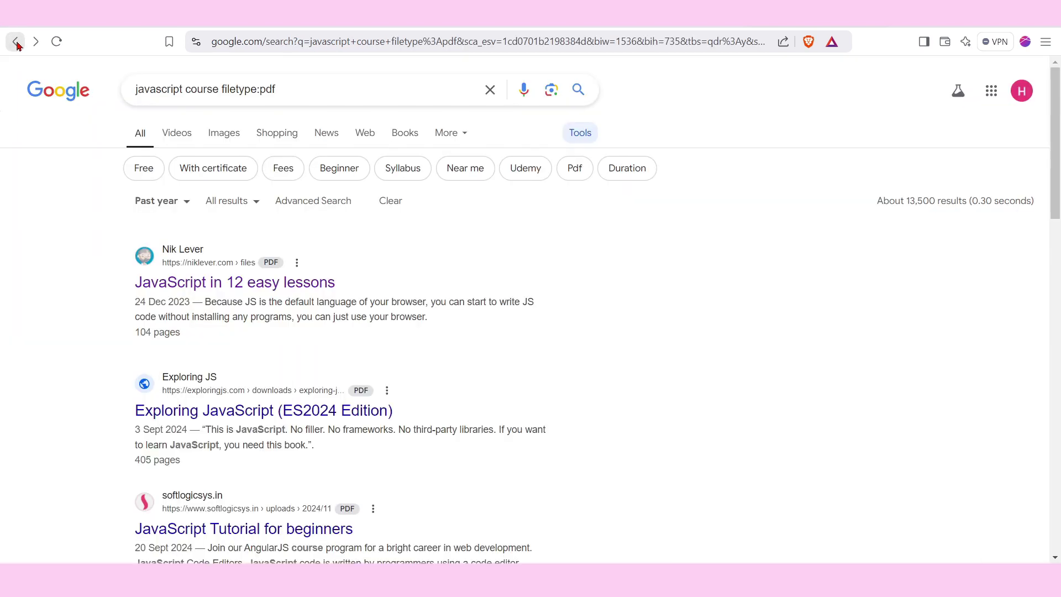
Change the file type in the query from pdf to doc and search for javascript course filetype:doc.
click(282, 89)
key(BackSpace)
key(BackSpace)
key(BackSpace)
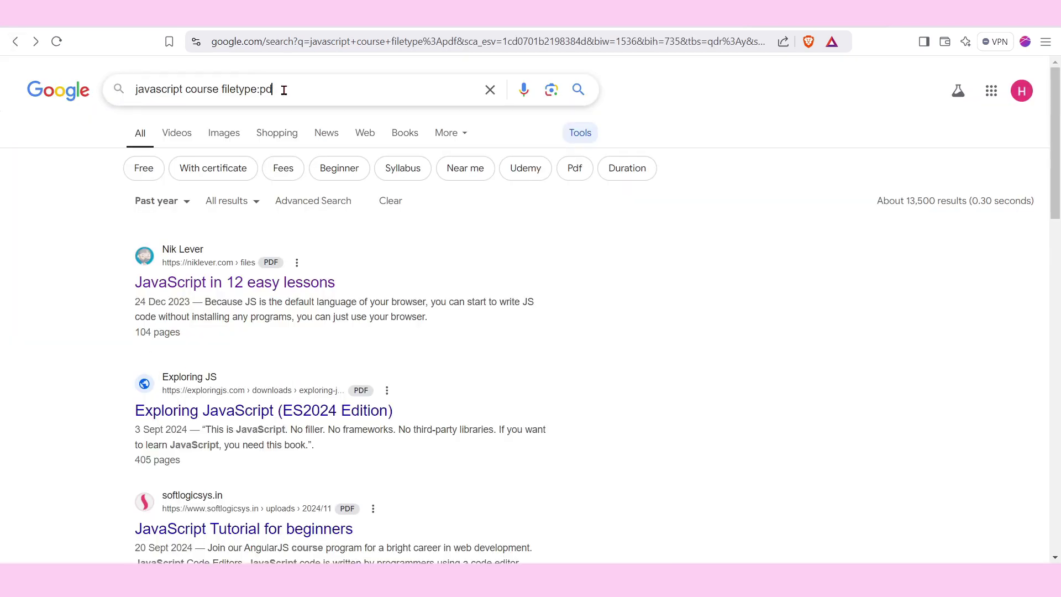
text(doc)
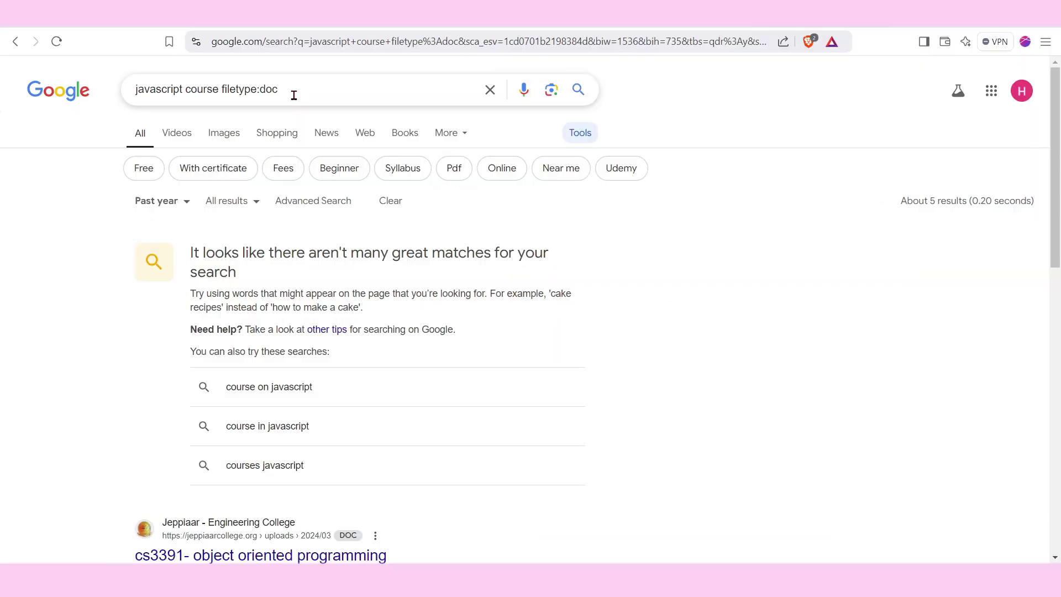
Look through the DOC-only results, start downloading the Skills and Qualifications document and cancel the save.
click(294, 95)
scroll(259, 227, down, 5)
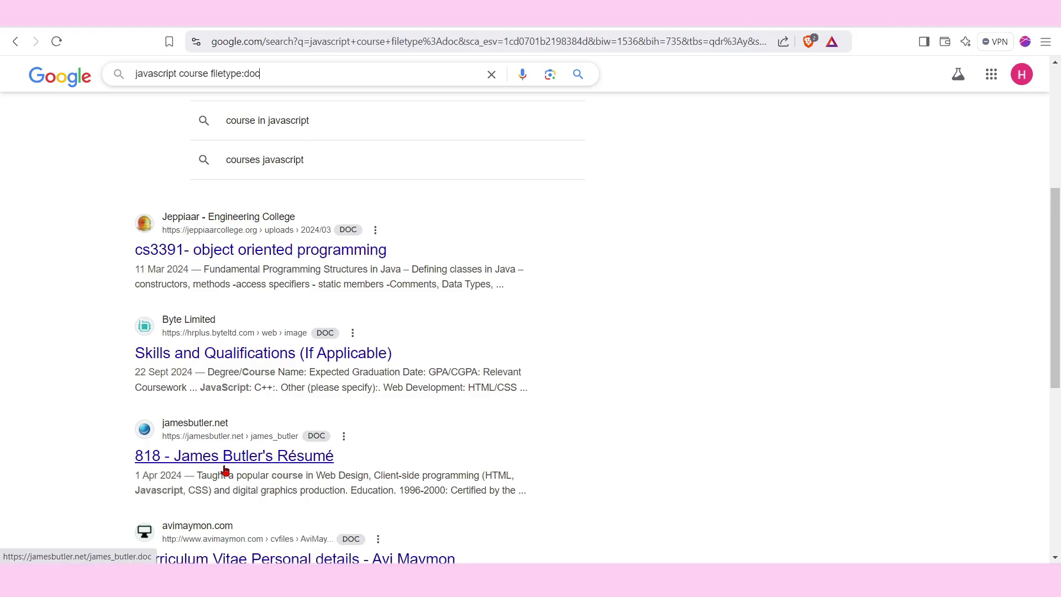
scroll(225, 472, down, 1)
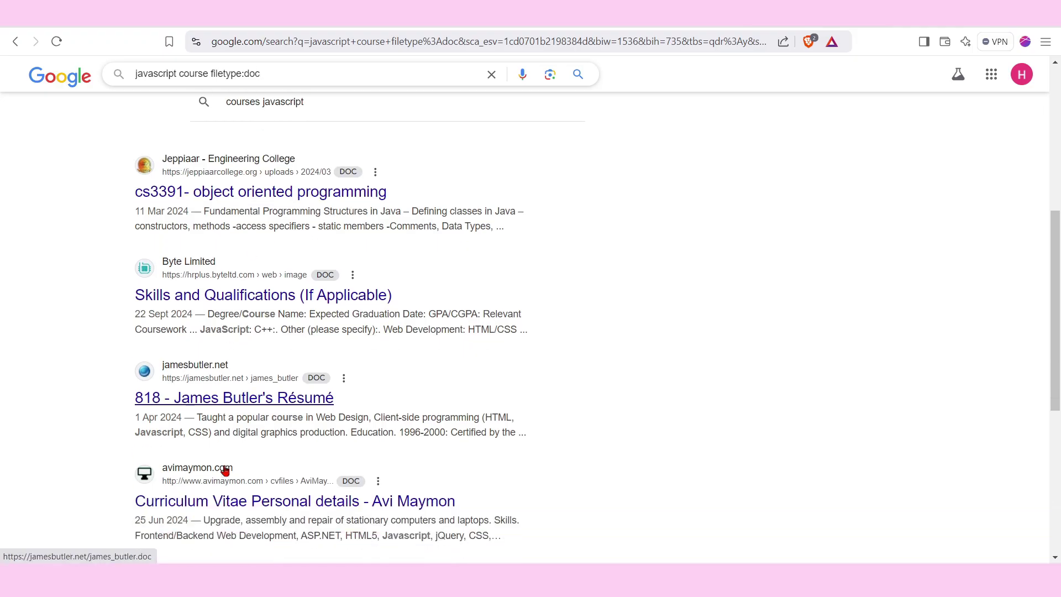
click(212, 302)
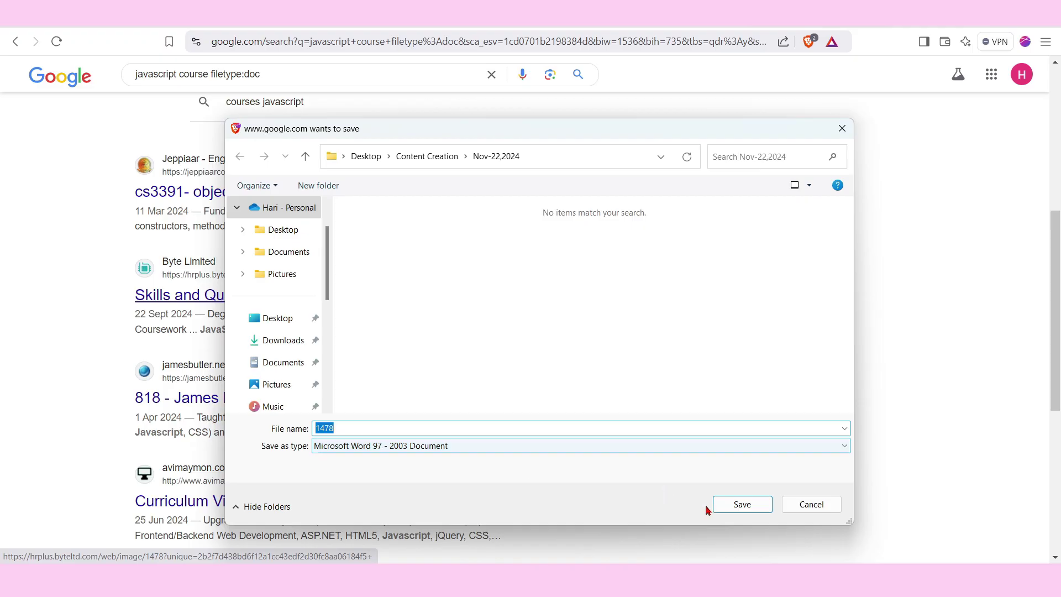
click(811, 503)
Go back through the previous searches to the results for react js course filetype doc.
scroll(315, 295, up, 6)
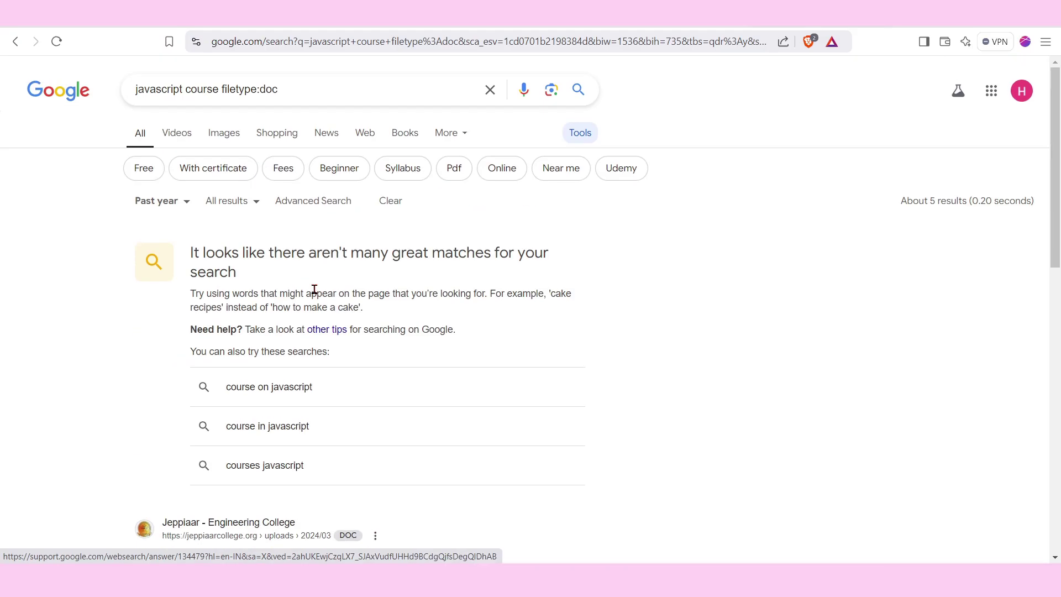
click(15, 45)
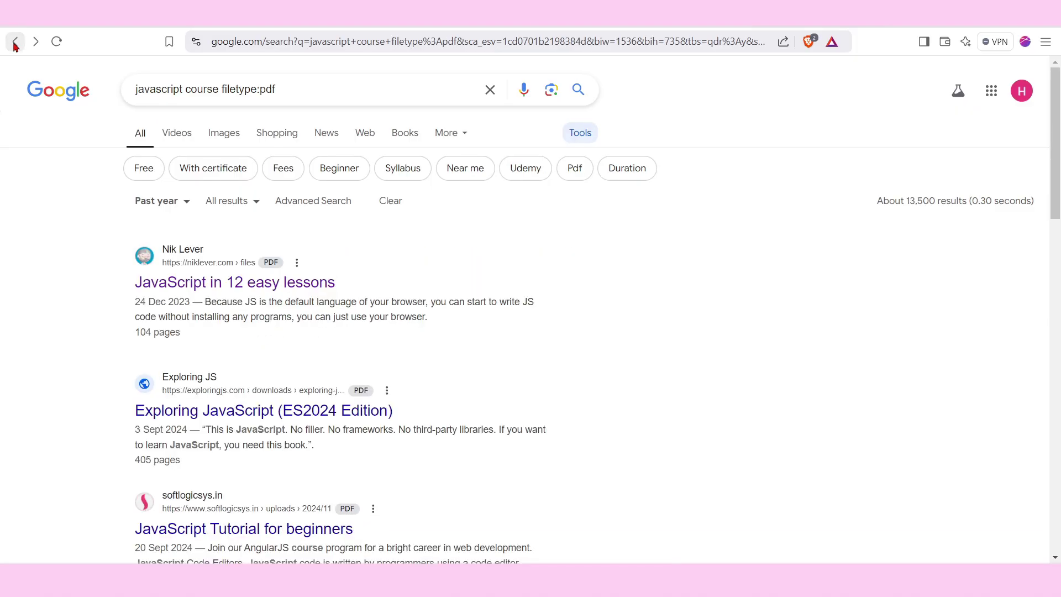
click(15, 45)
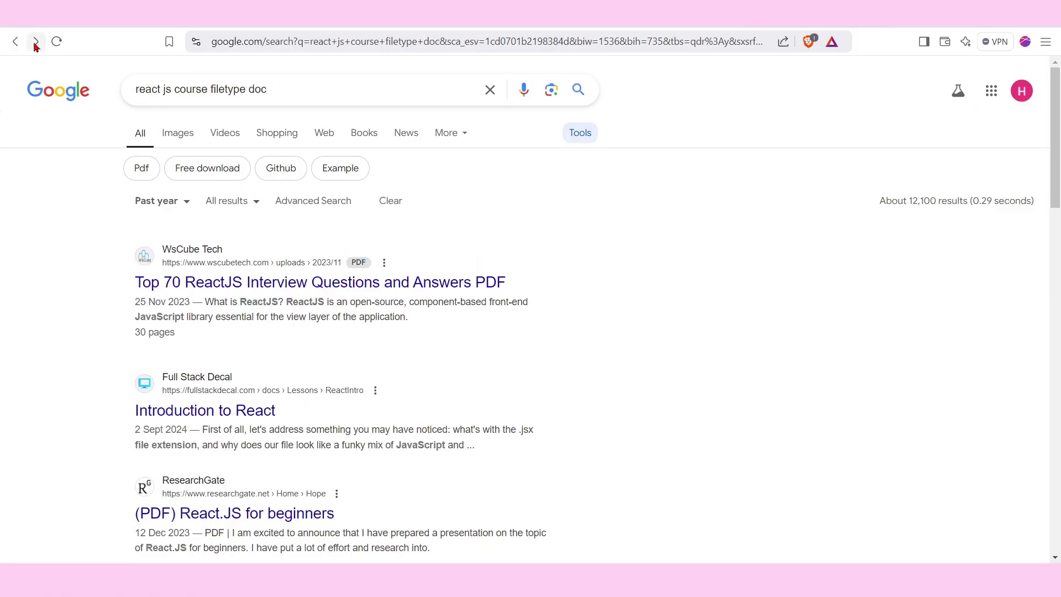
Go forward to the results for javascript course filetype:pdf and review the PDF-only listings and the filetype operator in the query.
click(35, 43)
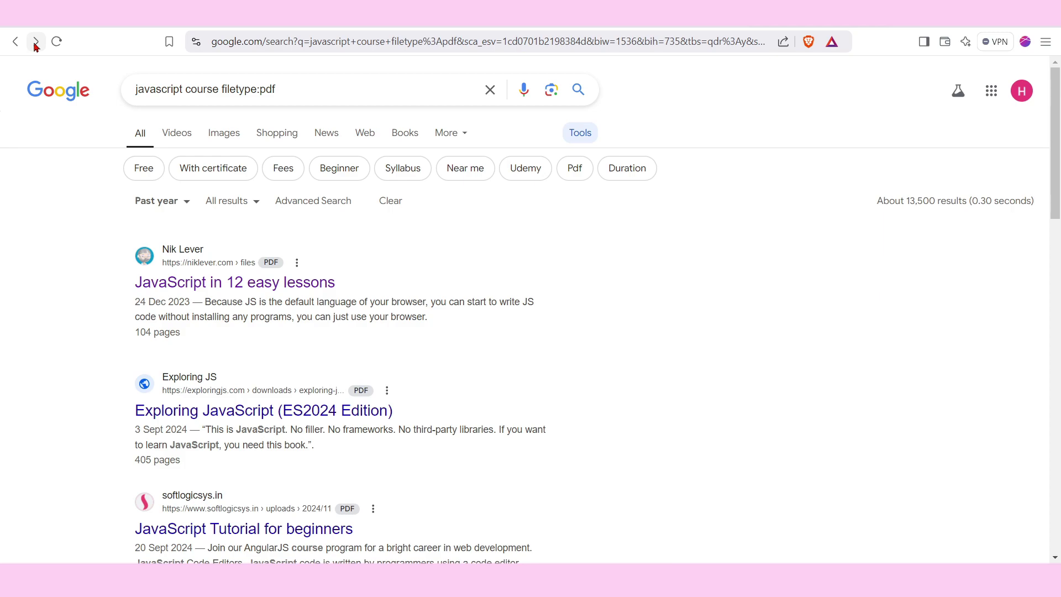
scroll(228, 241, down, 10)
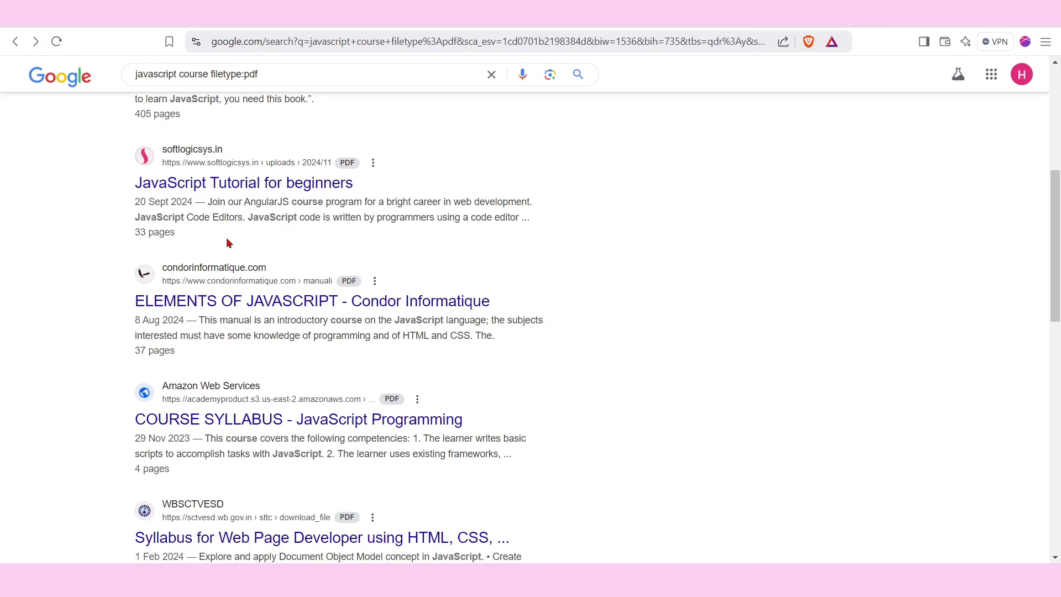
scroll(227, 242, down, 7)
scroll(227, 242, up, 17)
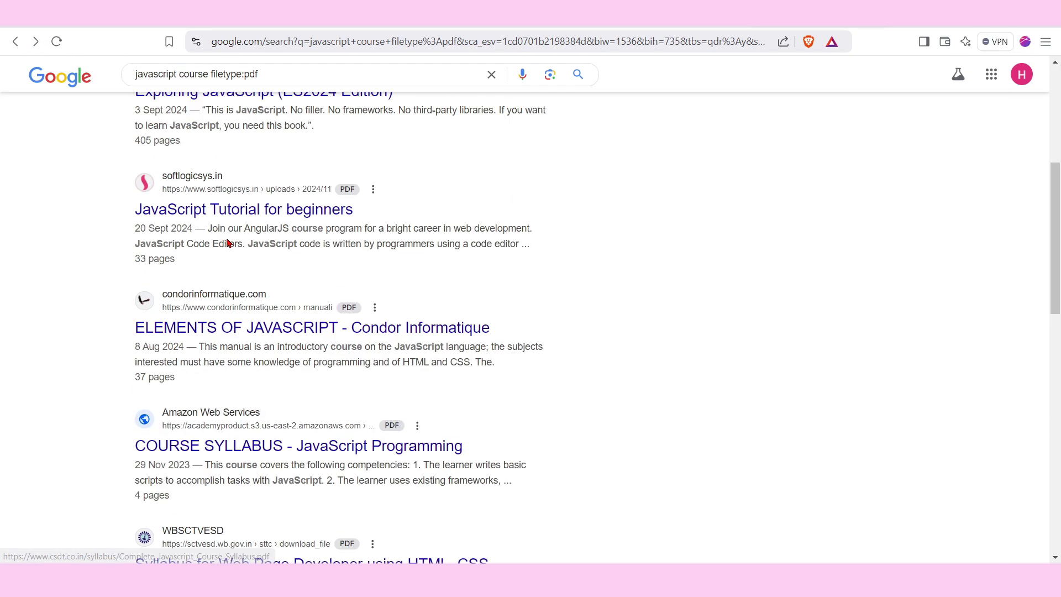
drag(279, 89, 221, 89)
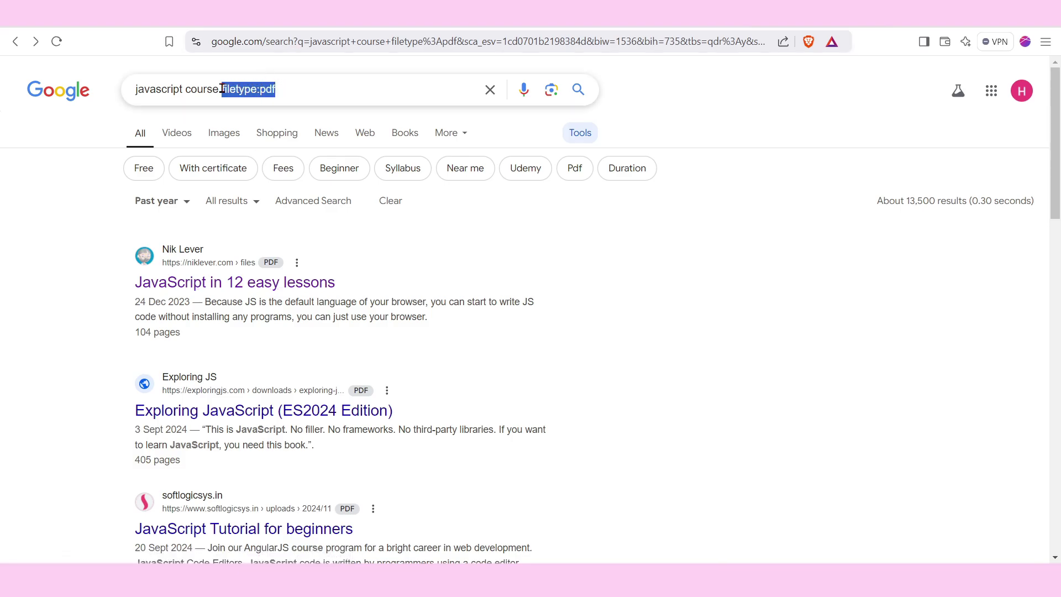
click(286, 88)
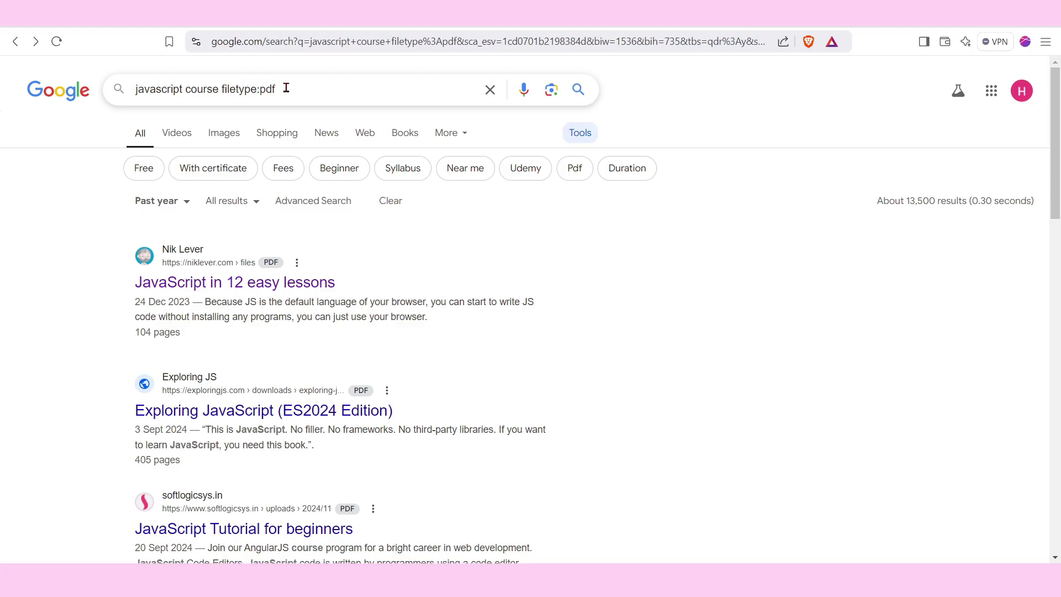
drag(286, 89, 223, 81)
Replace the whole query with react & nextjs, run the search and look through the results.
click(285, 85)
key(BackSpace)
key(BackSpace)
key(BackSpace)
key(BackSpace)
key(BackSpace)
key(BackSpace)
key(BackSpace)
key(BackSpace)
key(BackSpace)
key(BackSpace)
key(BackSpace)
key(BackSpace)
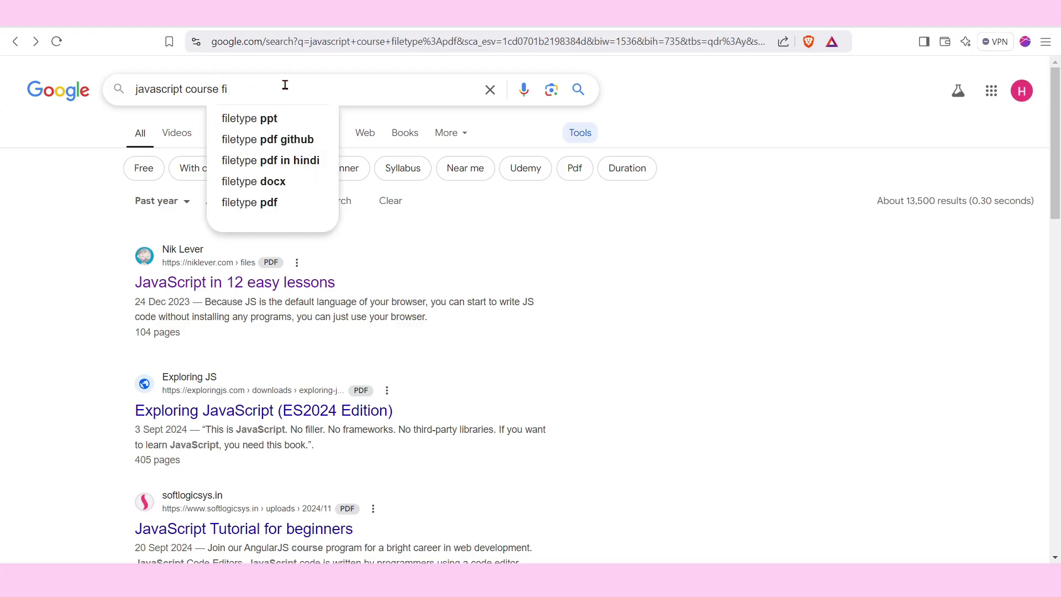
key(BackSpace)
key(BackSpace)
key(BackSpace)
key(BackSpace)
key(BackSpace)
key(BackSpace)
key(BackSpace)
key(BackSpace)
key(BackSpace)
key(BackSpace)
key(BackSpace)
key(BackSpace)
key(BackSpace)
key(BackSpace)
key(BackSpace)
key(BackSpace)
key(BackSpace)
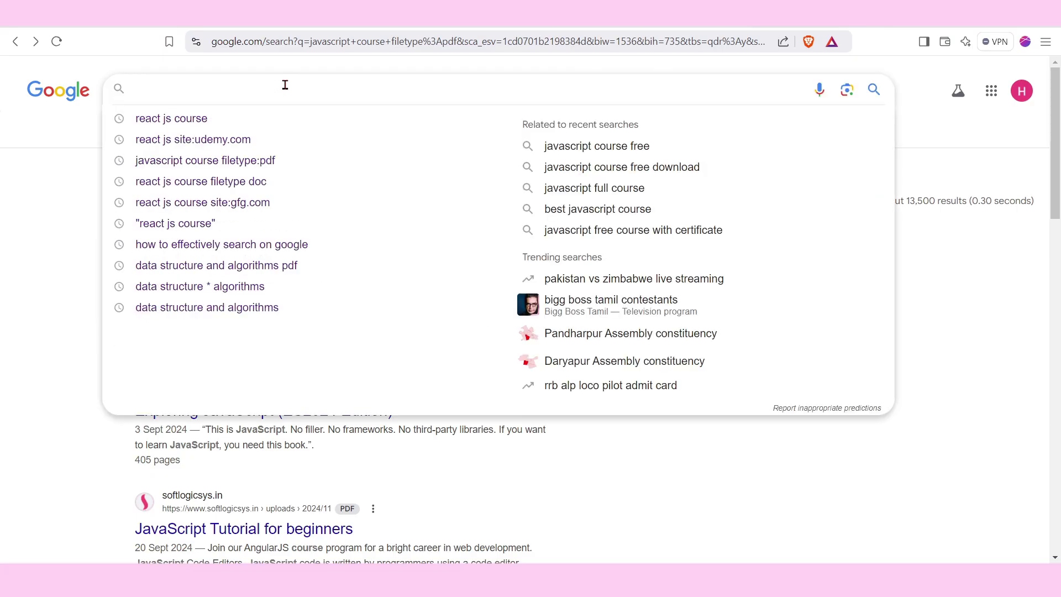
text(react & nm)
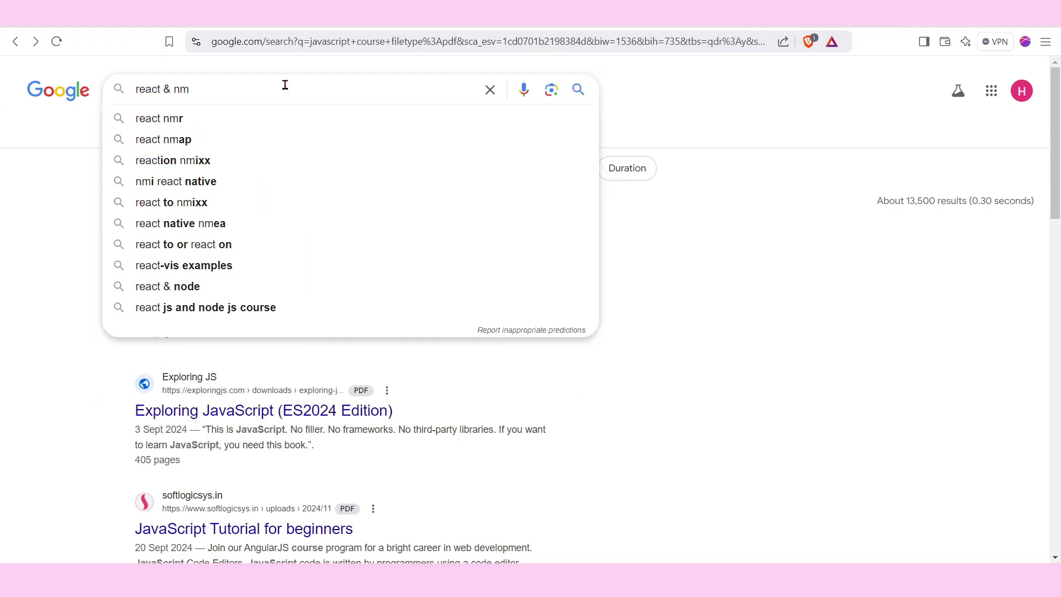
key(BackSpace)
text(ext)
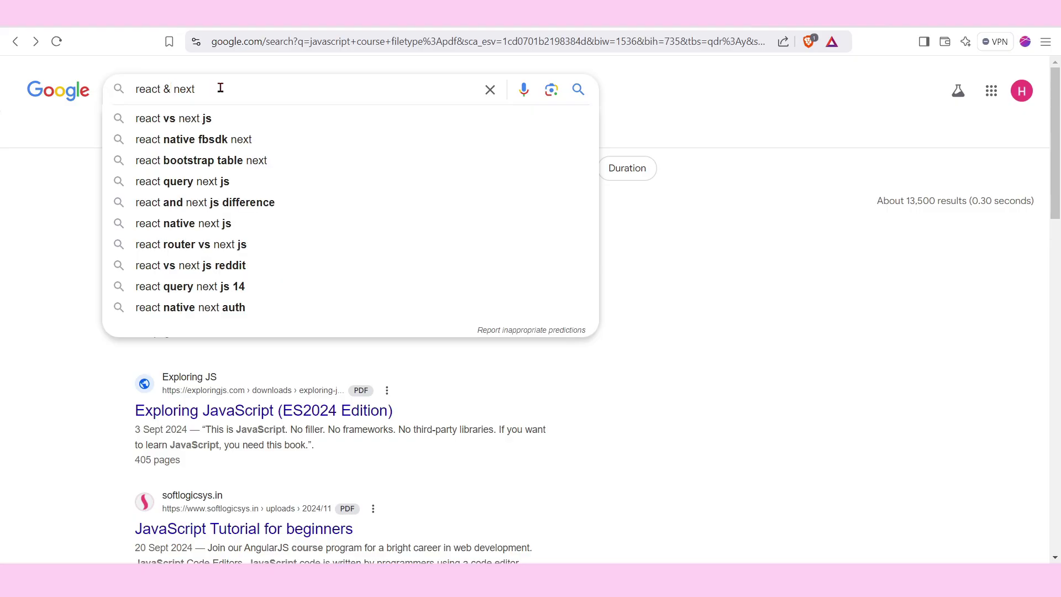
text(js)
key(Return)
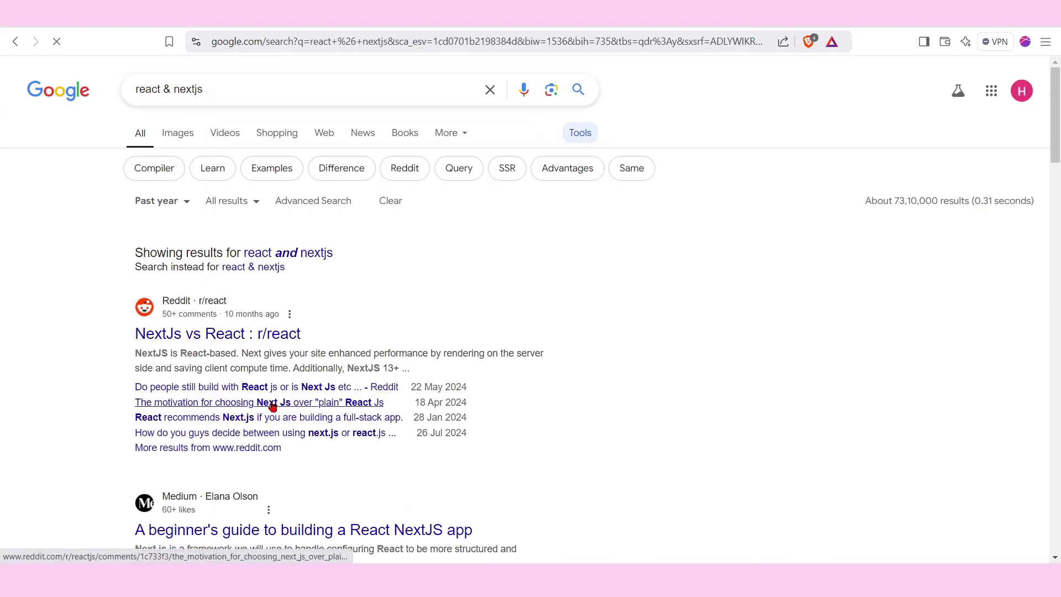
scroll(271, 403, down, 4)
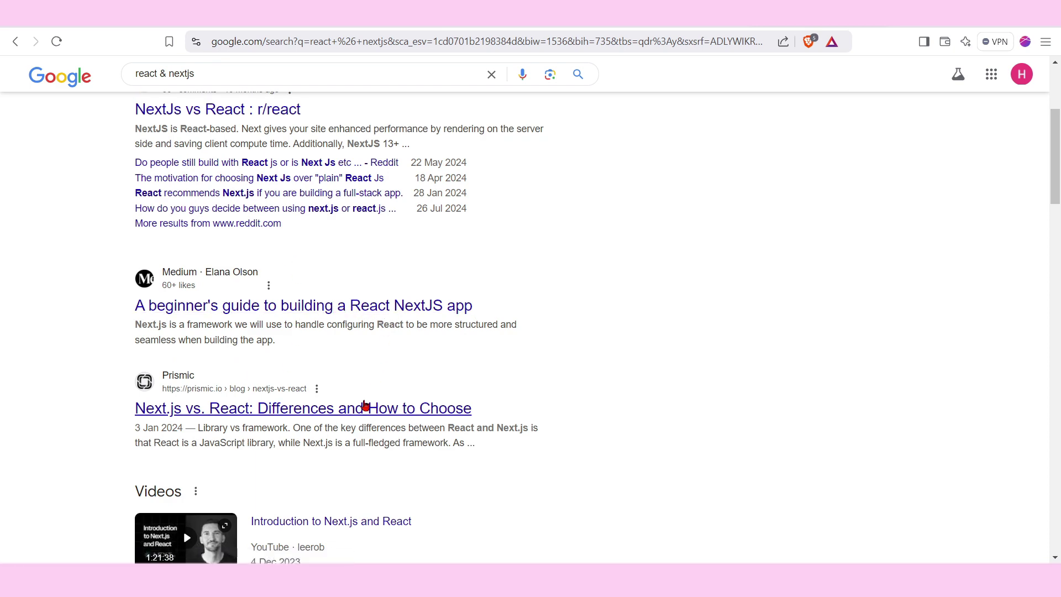
scroll(348, 419, down, 12)
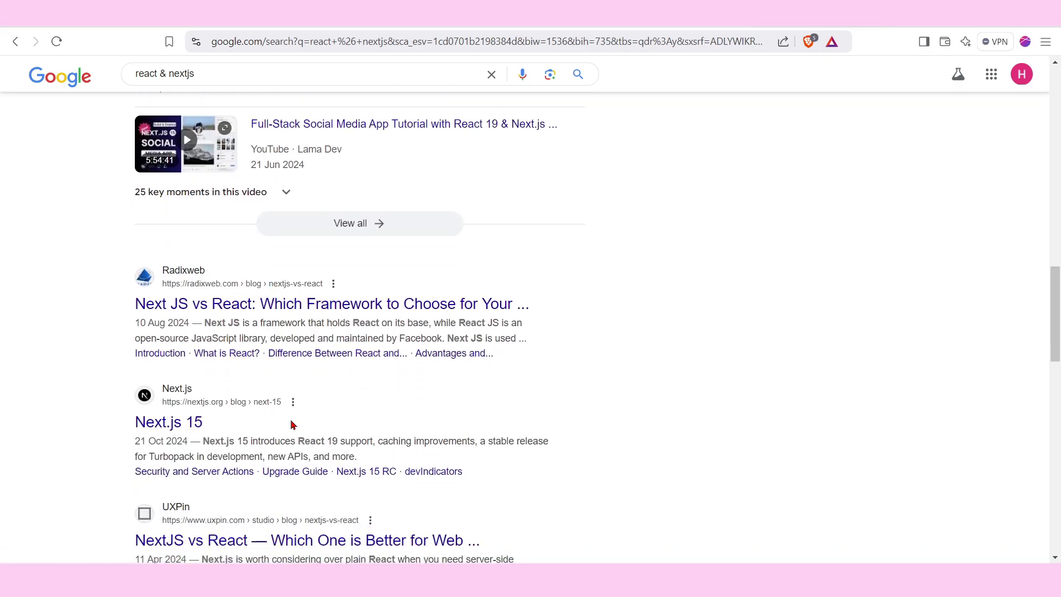
scroll(293, 425, up, 15)
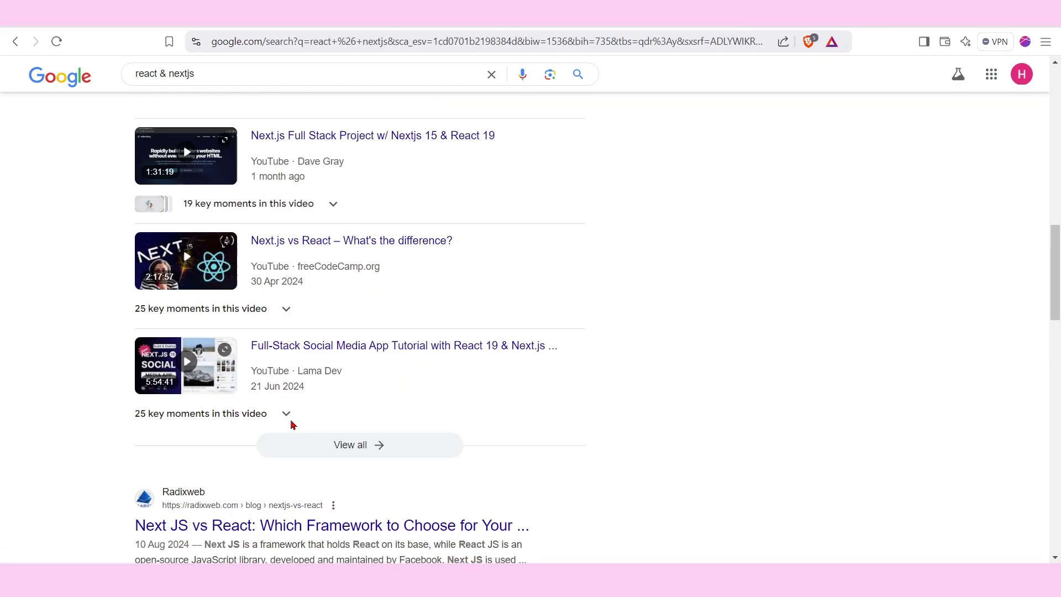
click(170, 89)
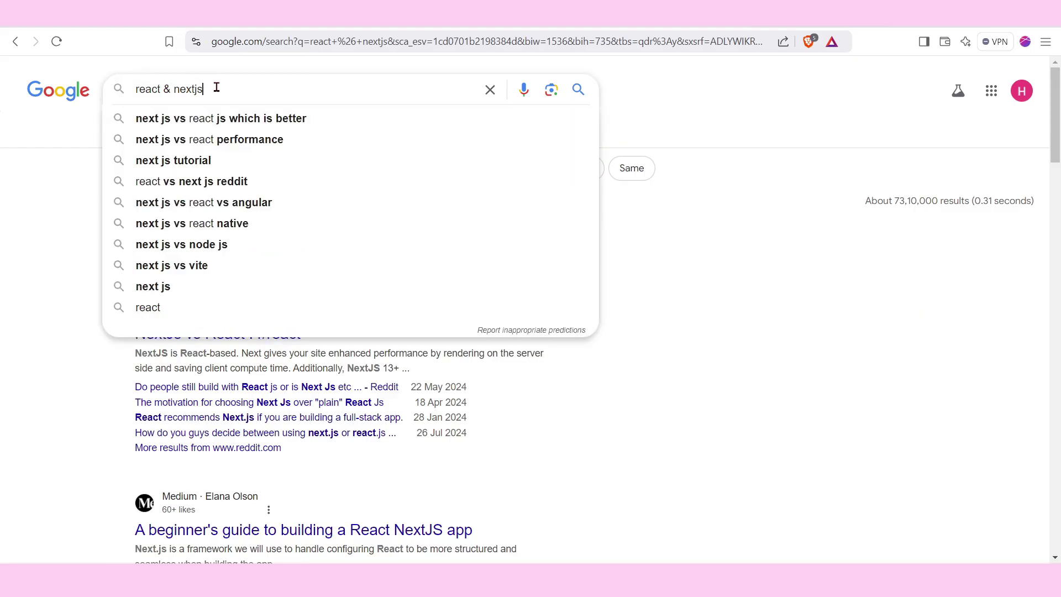
click(697, 409)
Replace the & in the query with AND, search for react AND nextjs and look through the results.
click(172, 89)
key(BackSpace)
key(BackSpace)
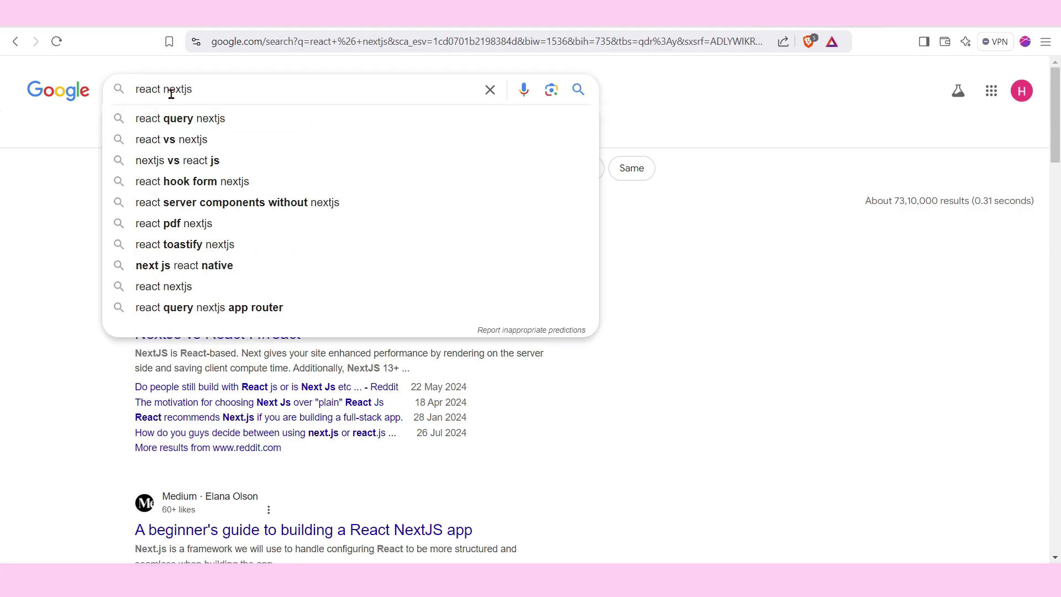
text(AND)
key(Return)
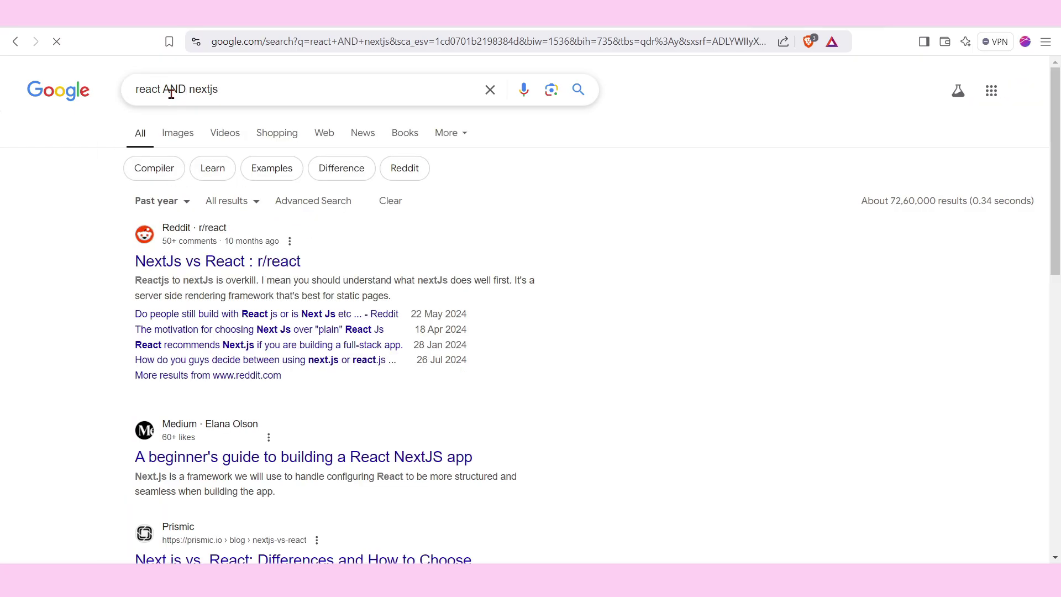
scroll(369, 367, down, 5)
scroll(370, 368, down, 12)
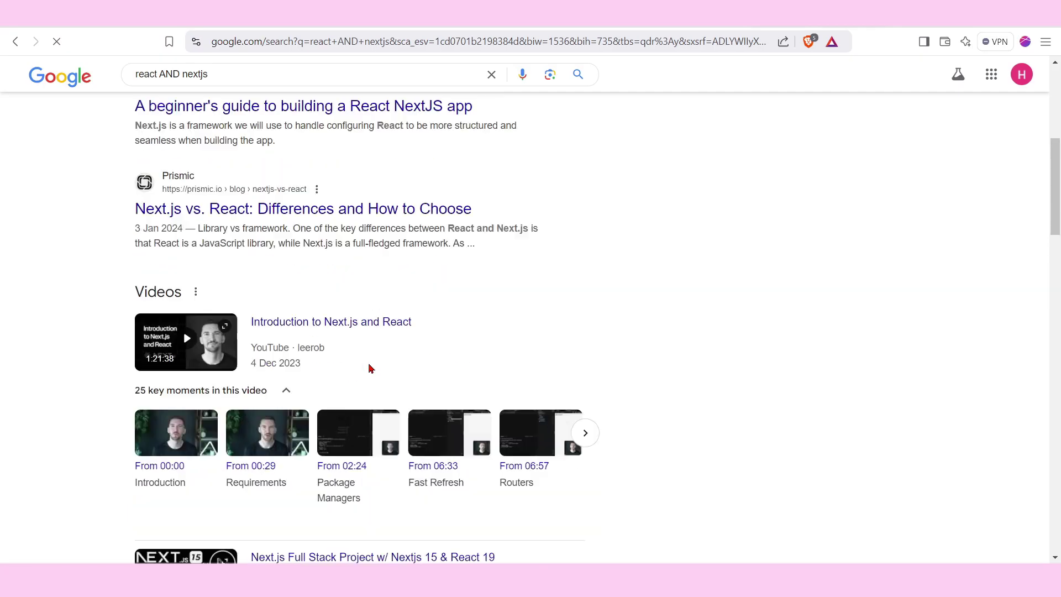
scroll(370, 368, down, 3)
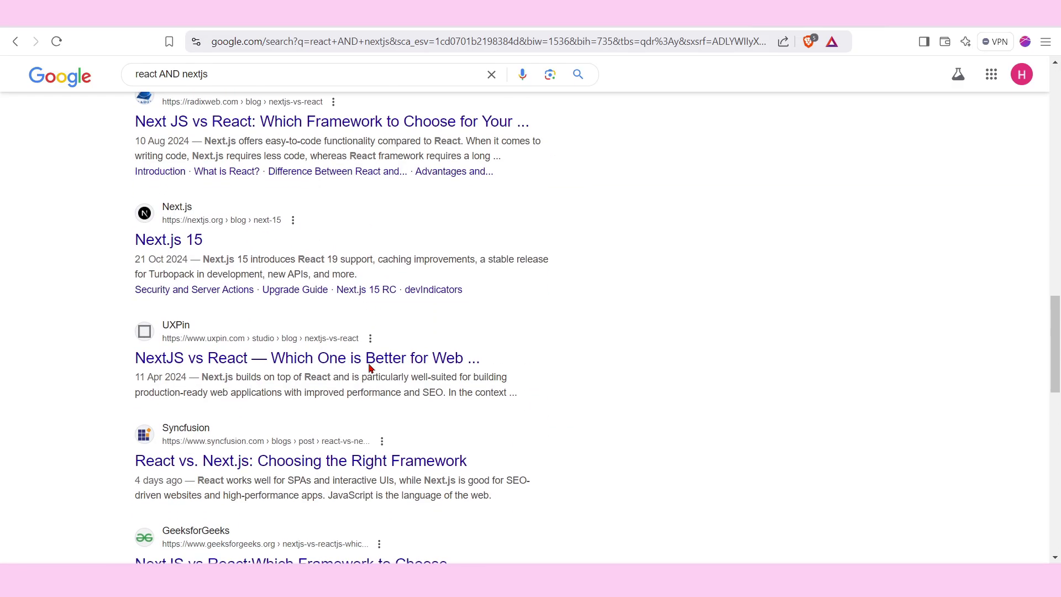
scroll(369, 364, up, 10)
scroll(369, 363, up, 5)
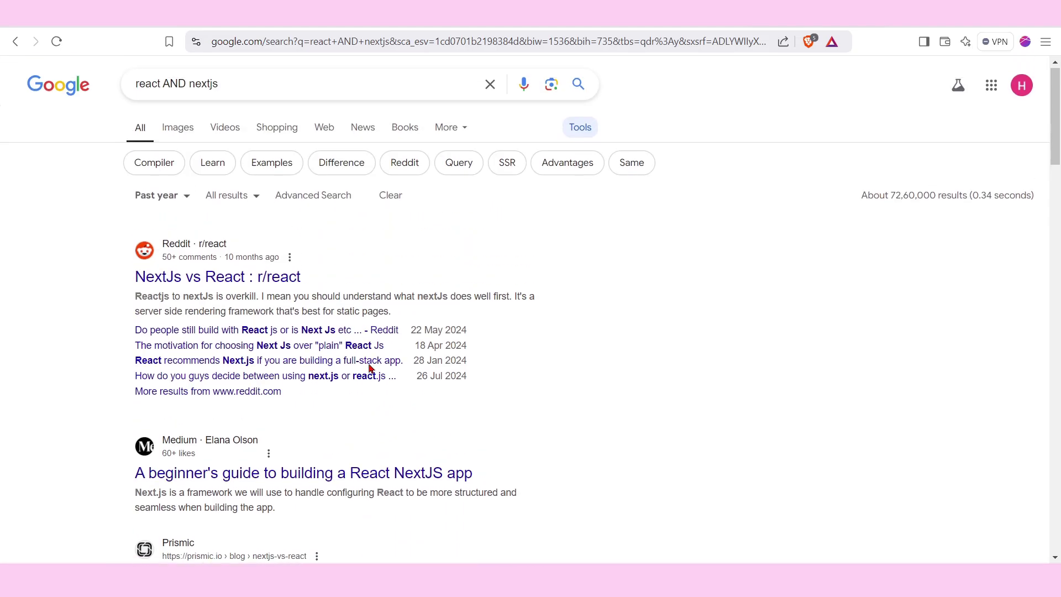
Replace the query with javascript course -react js to exclude React, run the search and look through the results.
drag(253, 90, 135, 98)
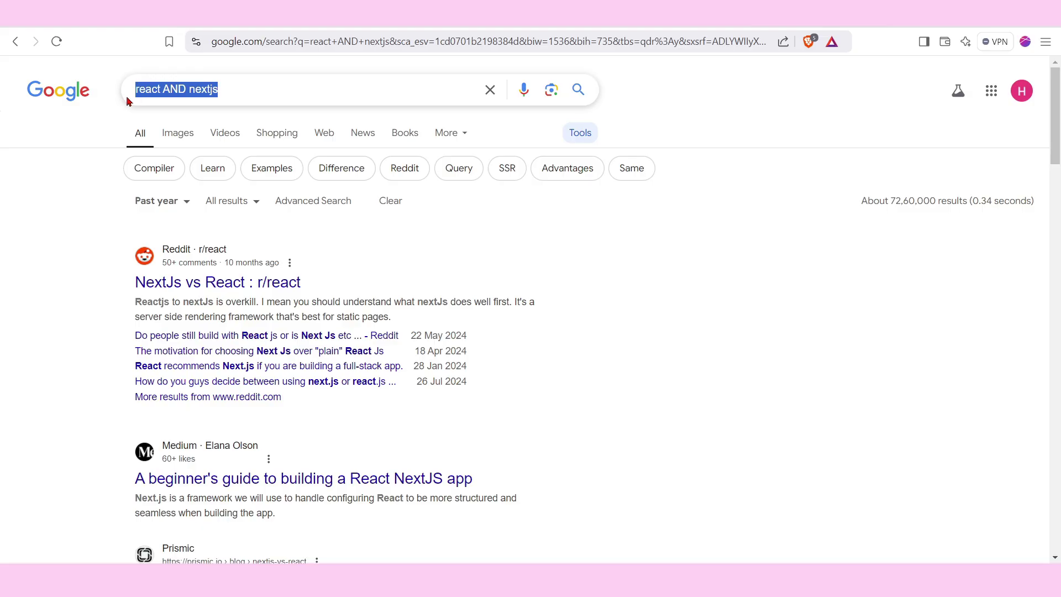
text(javascri)
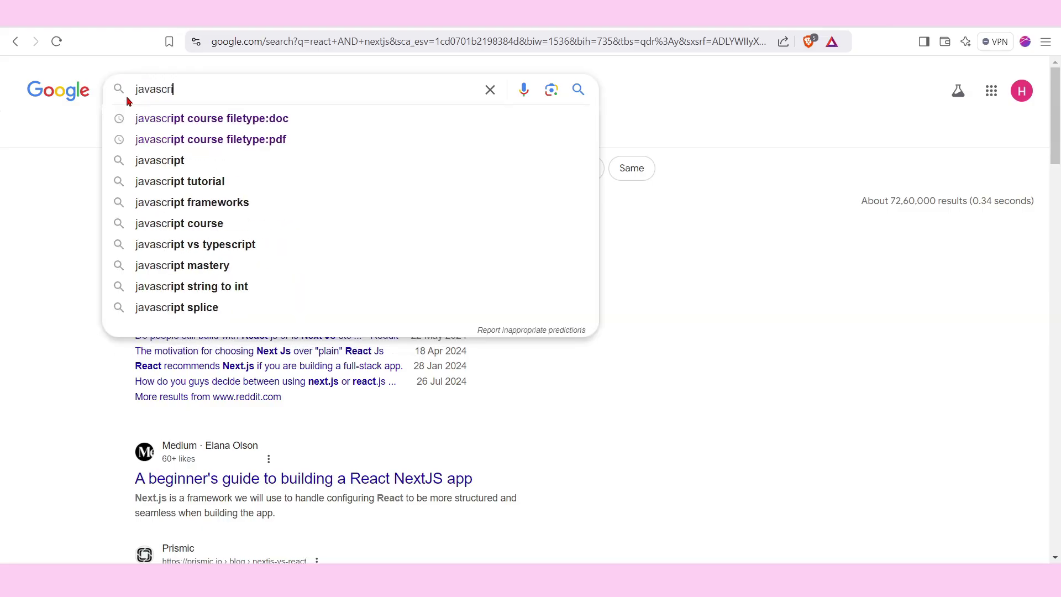
text(pt course)
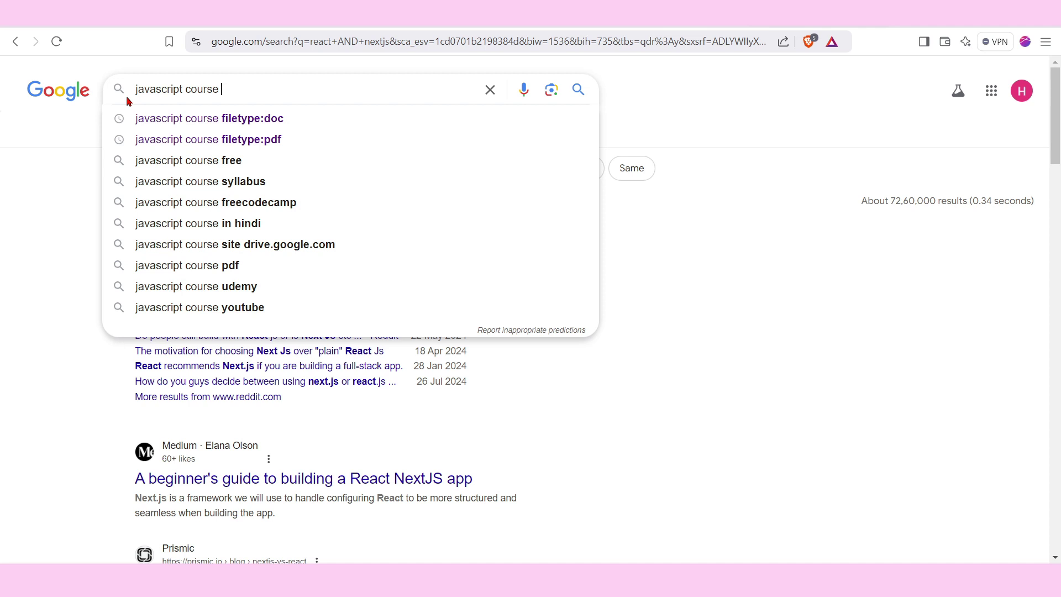
text( -)
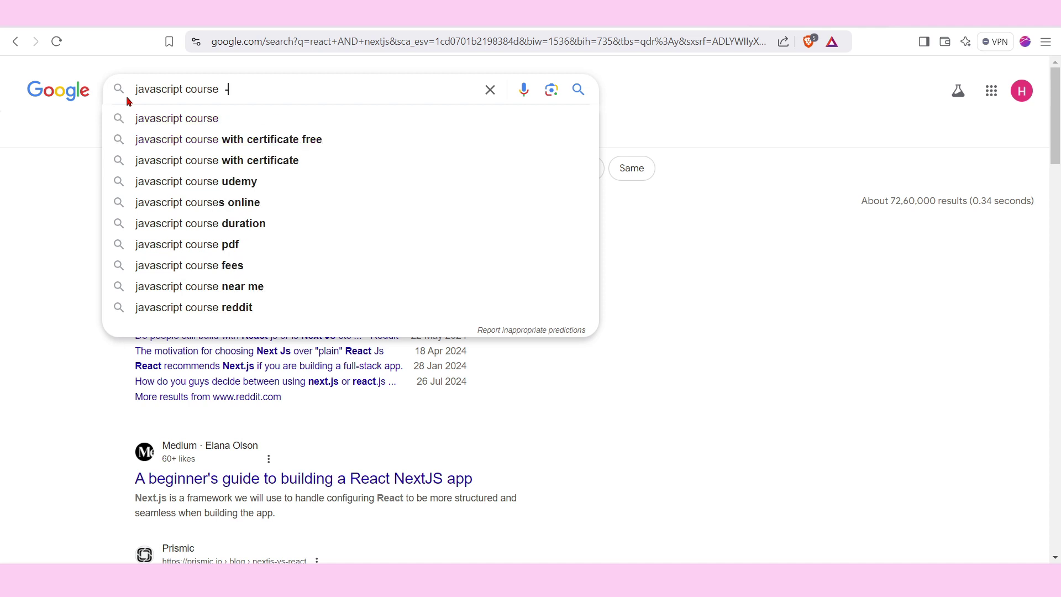
text(read)
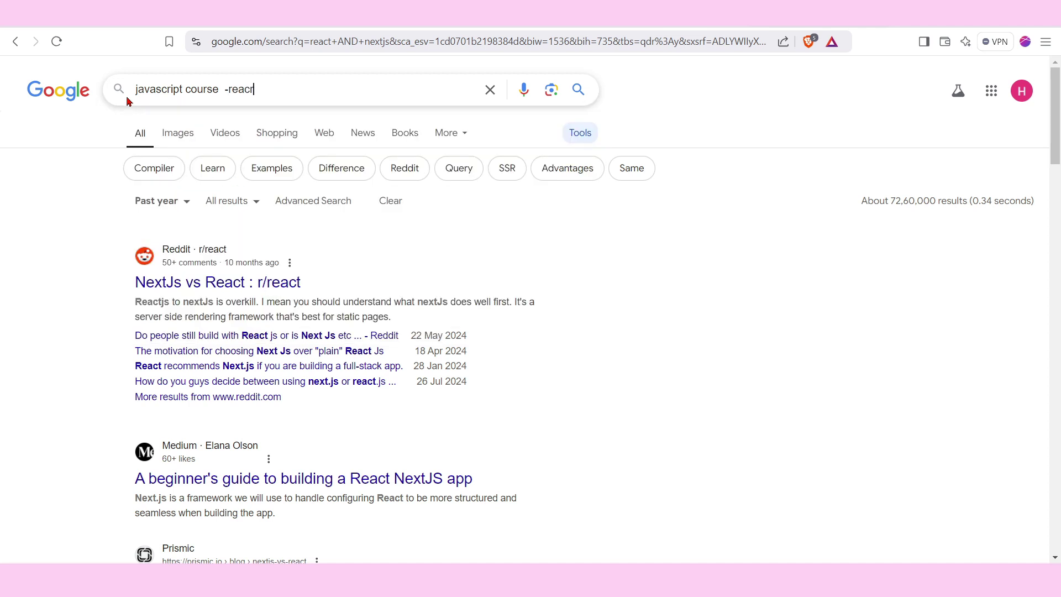
text(js)
click(254, 92)
key(BackSpace)
drag(184, 90, 136, 95)
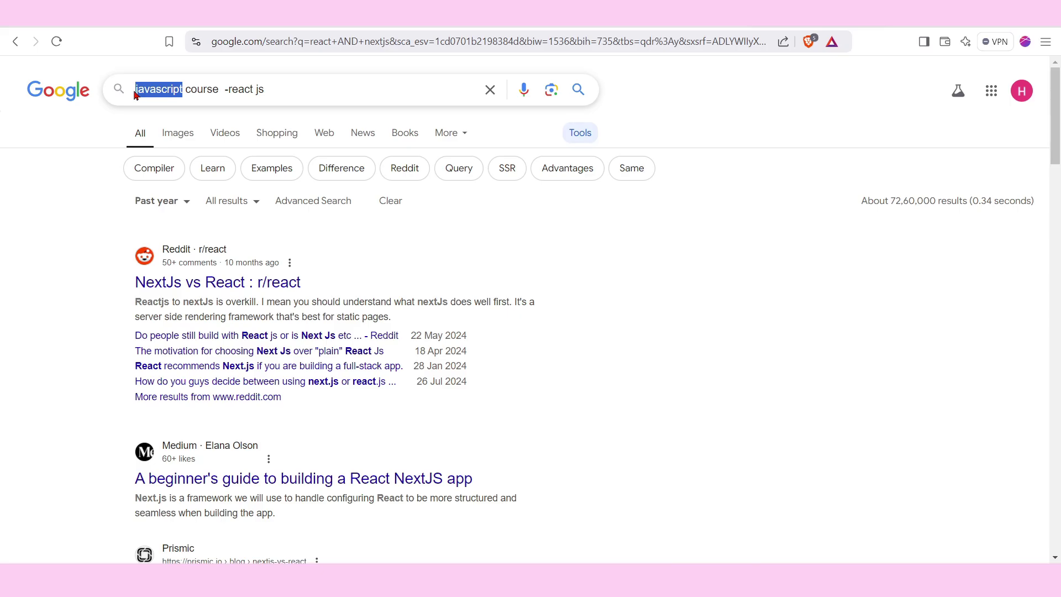
drag(268, 90, 228, 86)
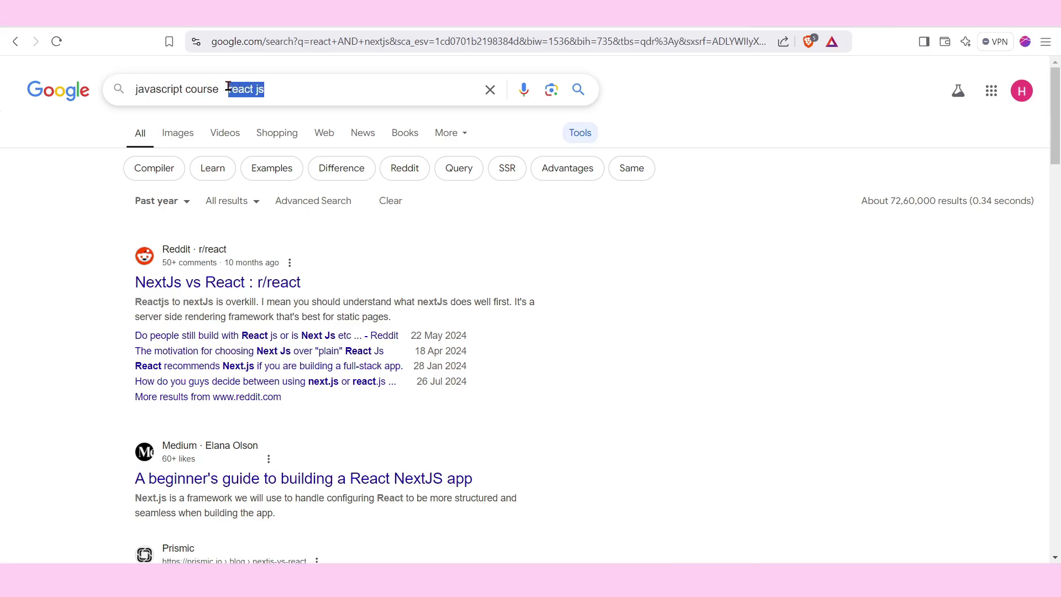
click(275, 91)
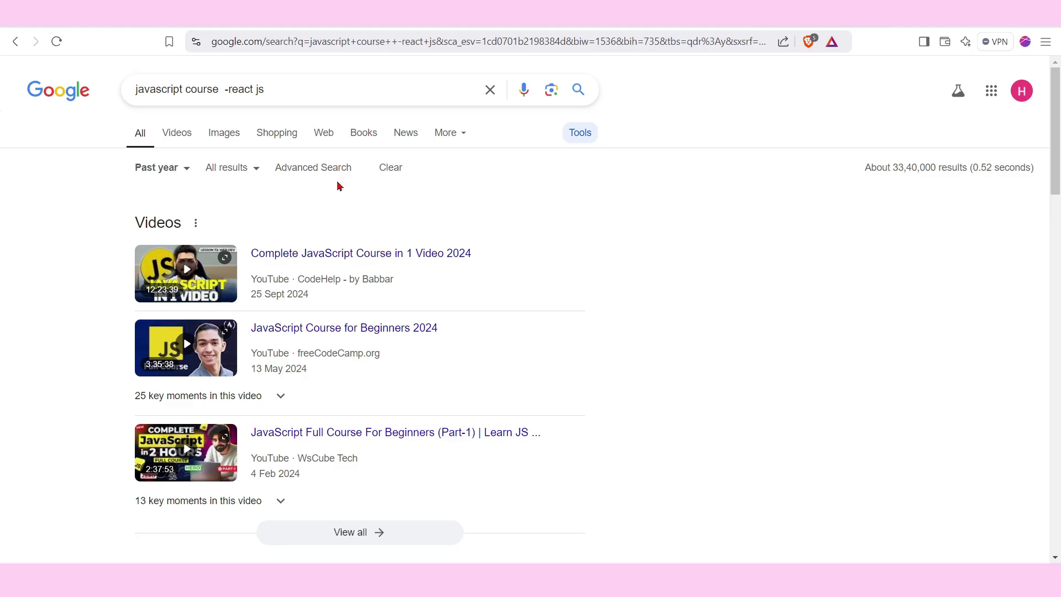
scroll(339, 186, down, 4)
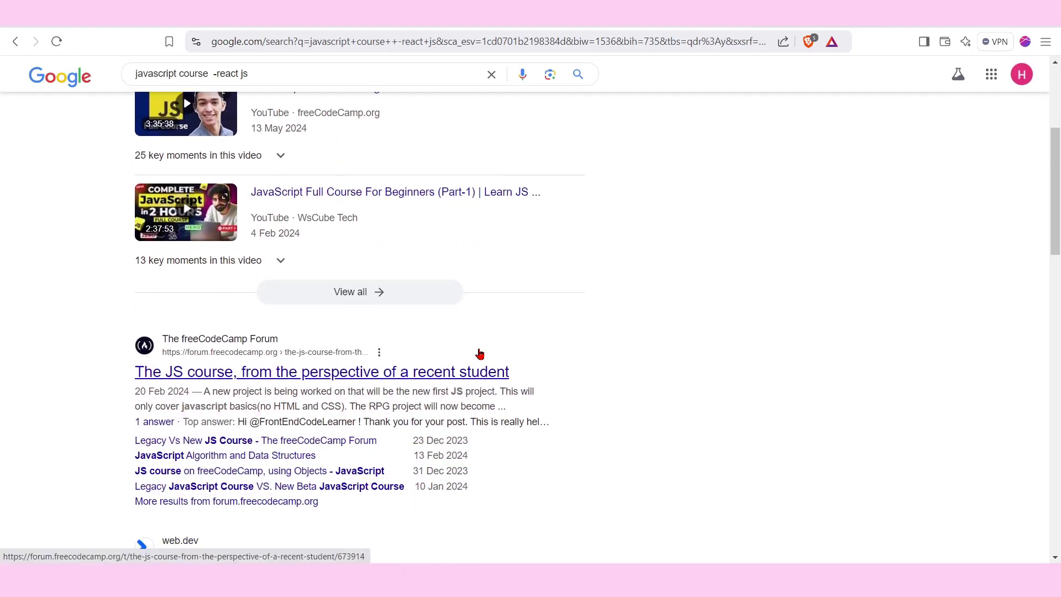
scroll(479, 354, down, 10)
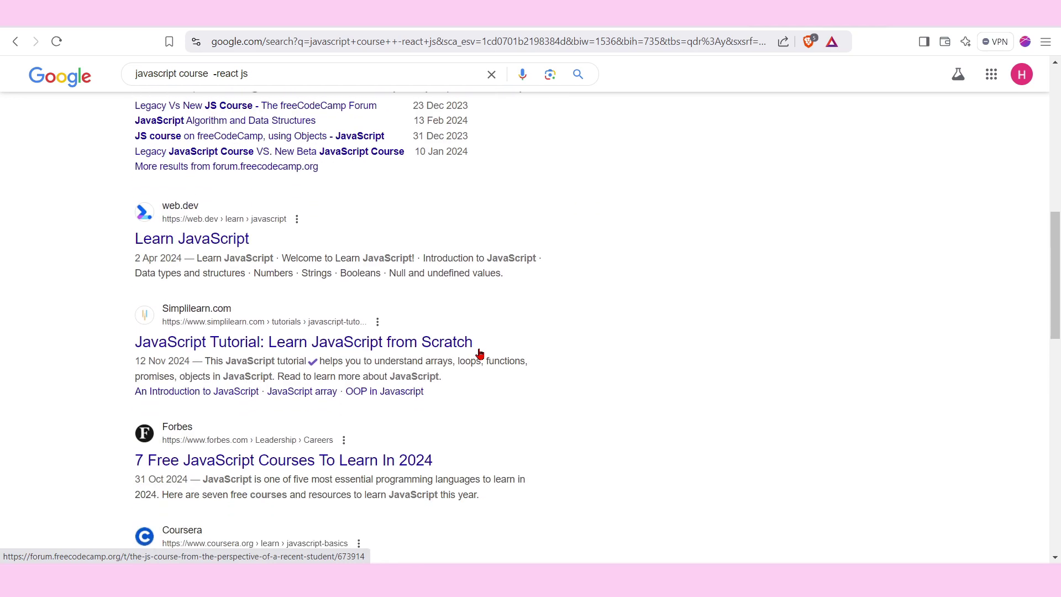
scroll(479, 354, up, 2)
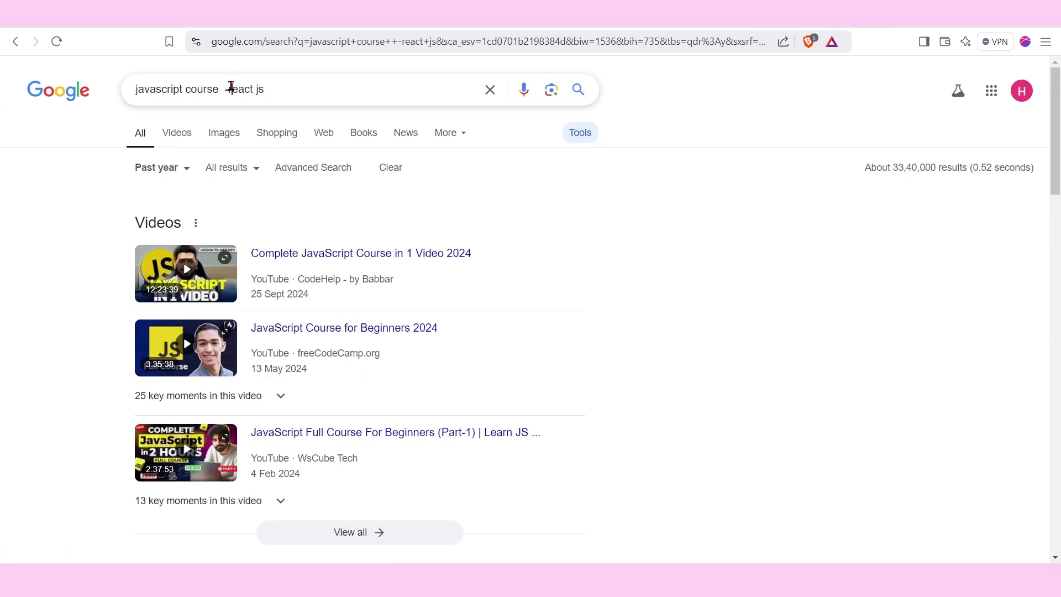
Change the minus before react to a plus, search for javascript course +react js and look through the results.
click(232, 89)
key(BackSpace)
text(+)
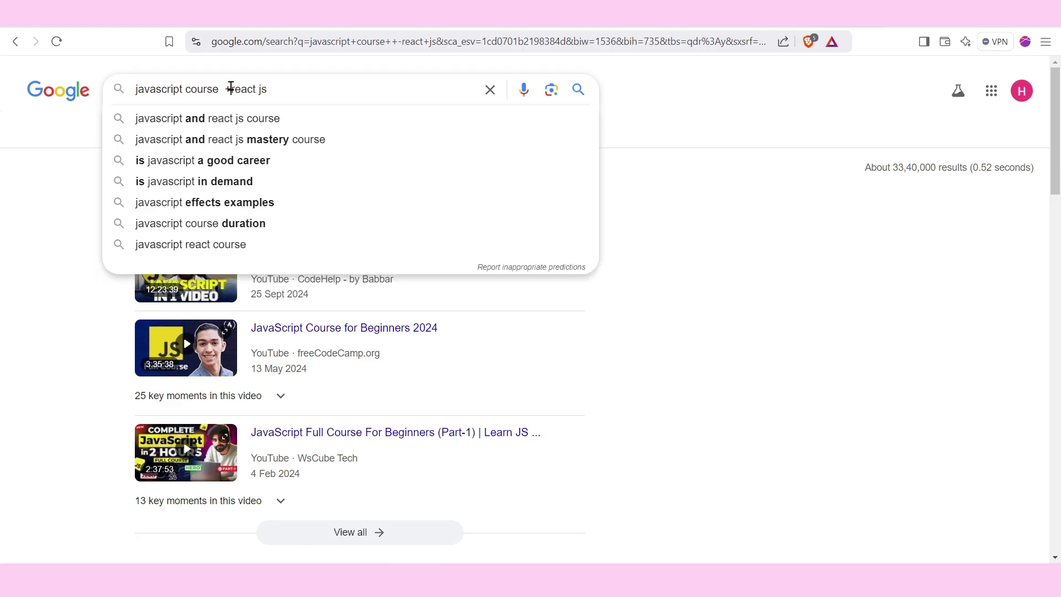
key(Return)
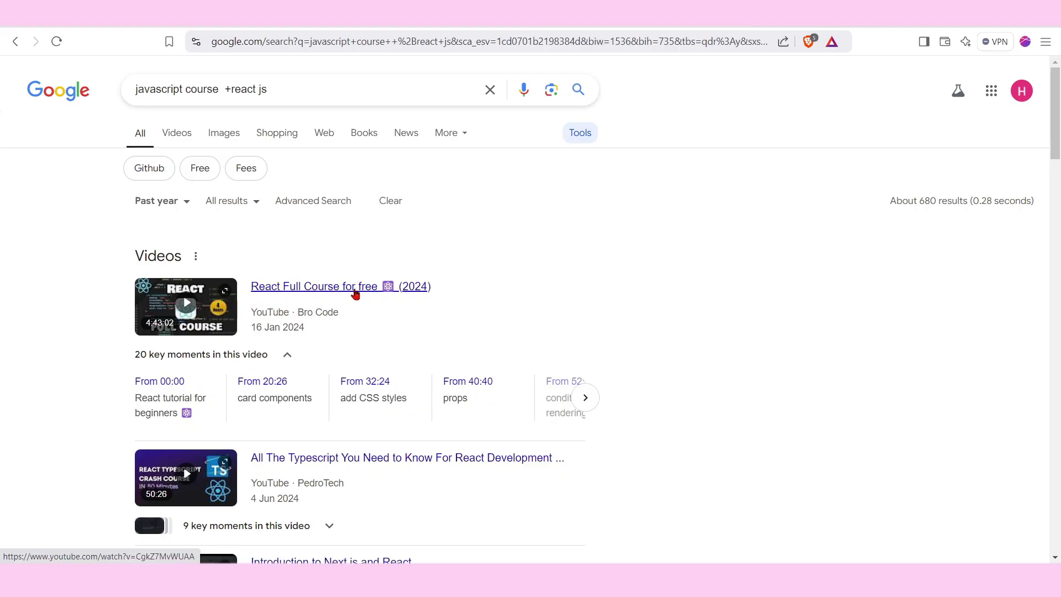
scroll(355, 294, down, 4)
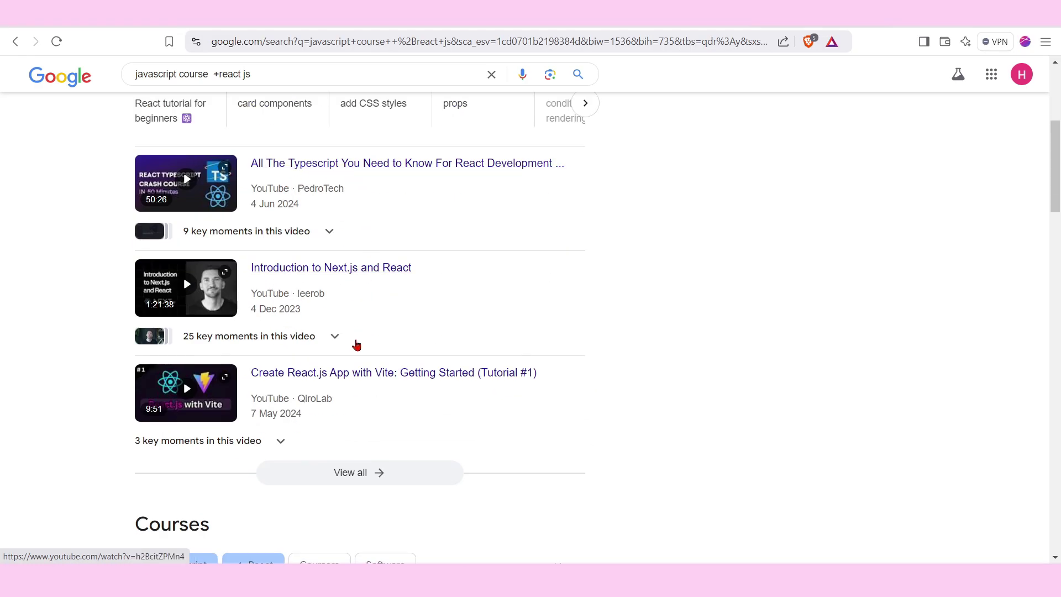
scroll(352, 362, up, 4)
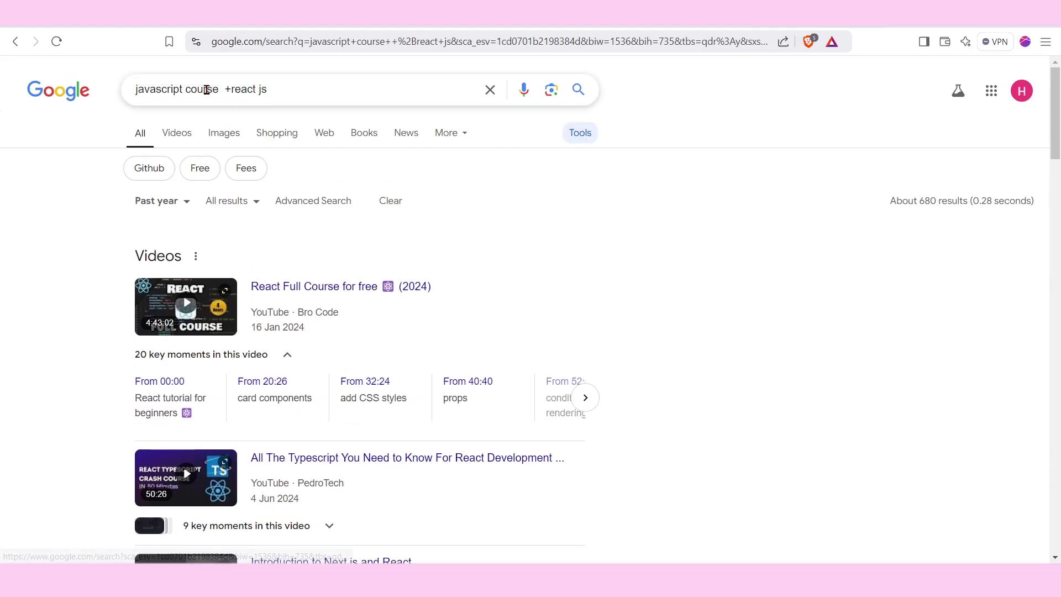
scroll(303, 353, down, 10)
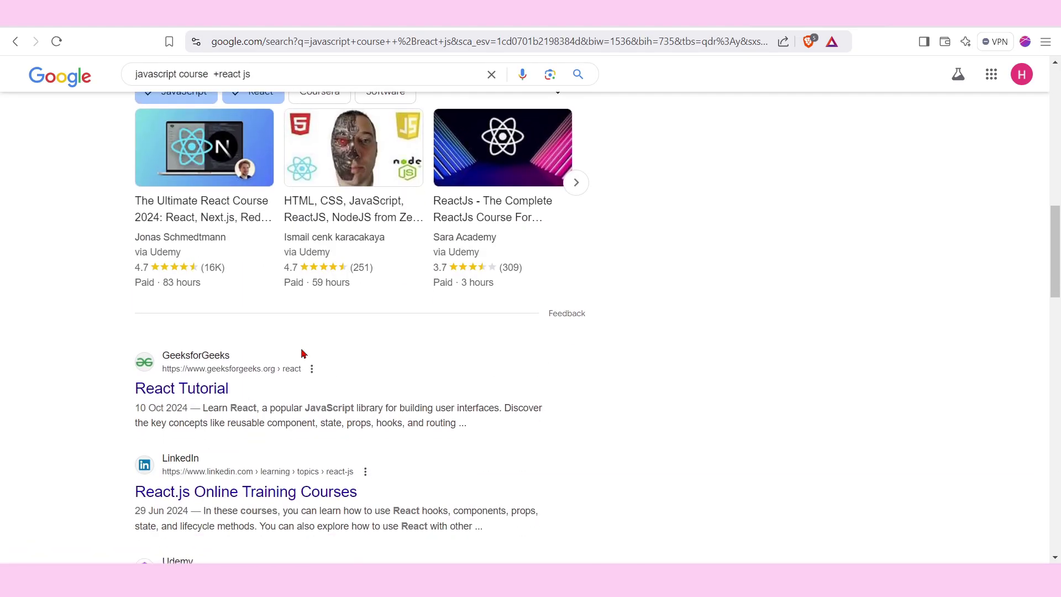
Browse further down the result list for the +react query and return to its beginning.
scroll(303, 354, down, 2)
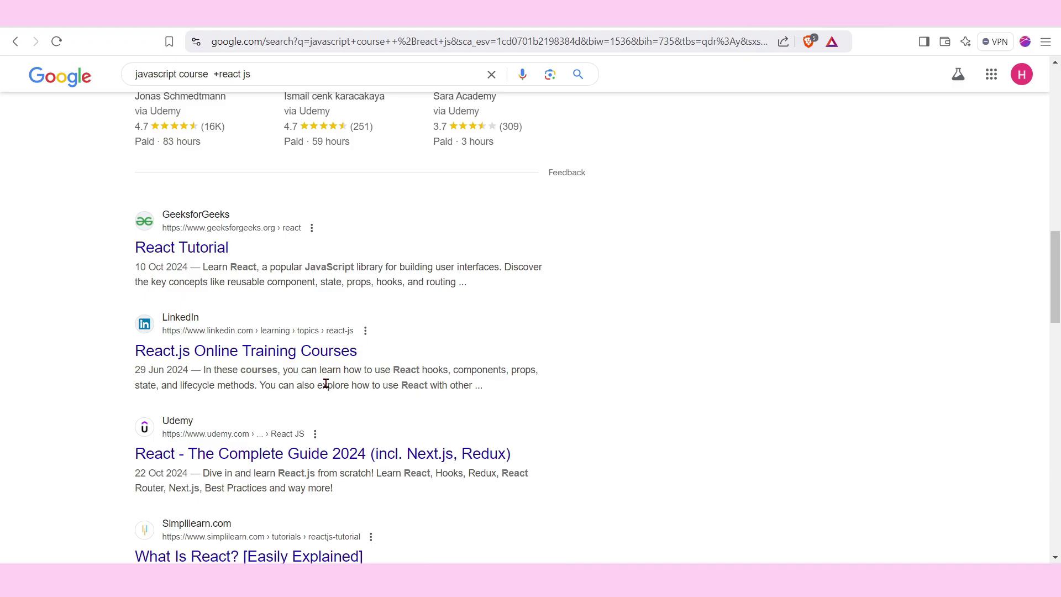
scroll(326, 383, down, 2)
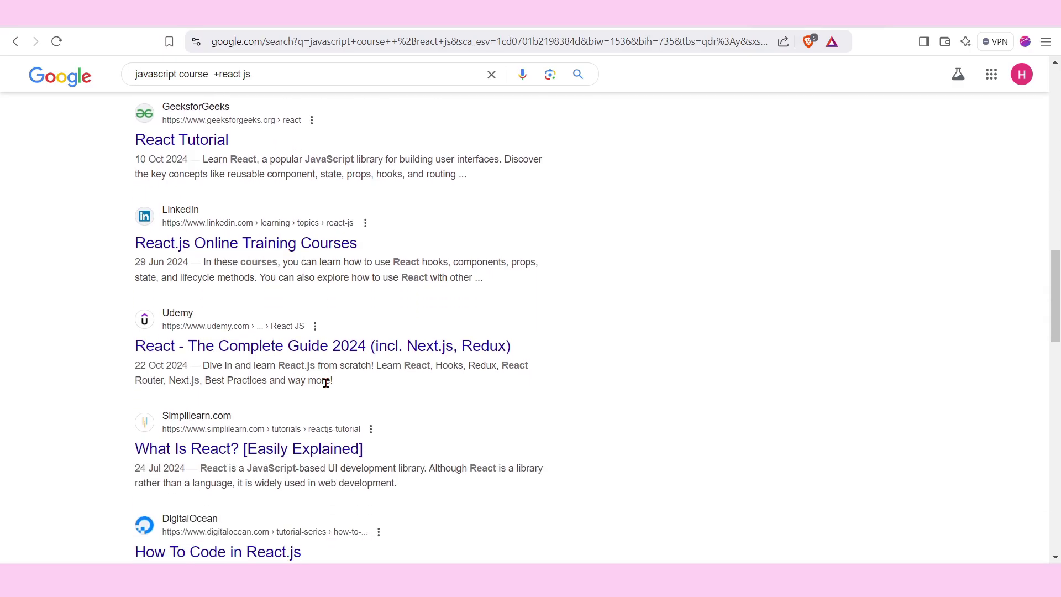
scroll(326, 383, down, 7)
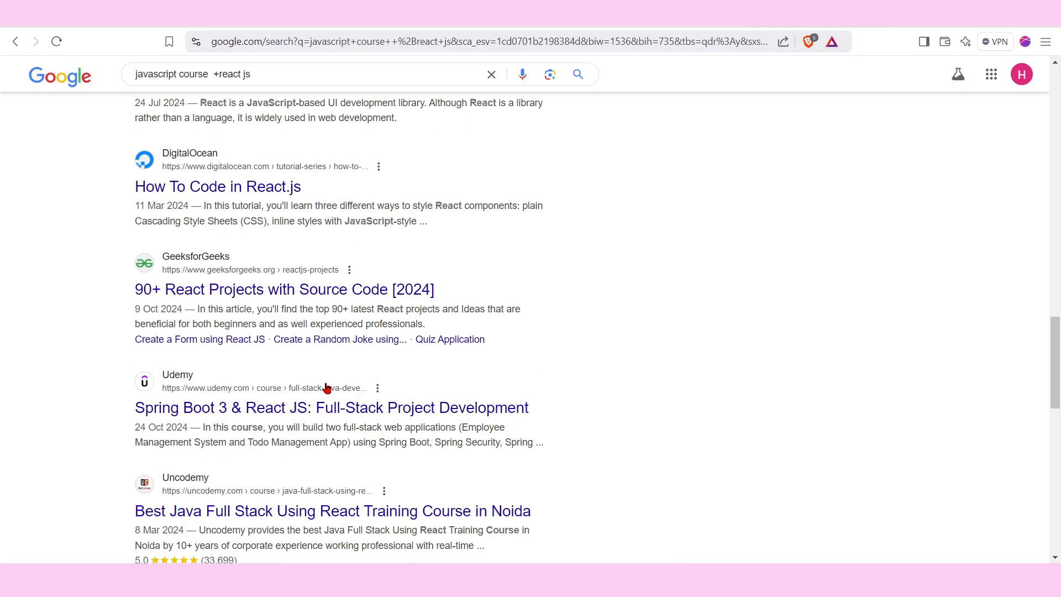
scroll(325, 384, up, 15)
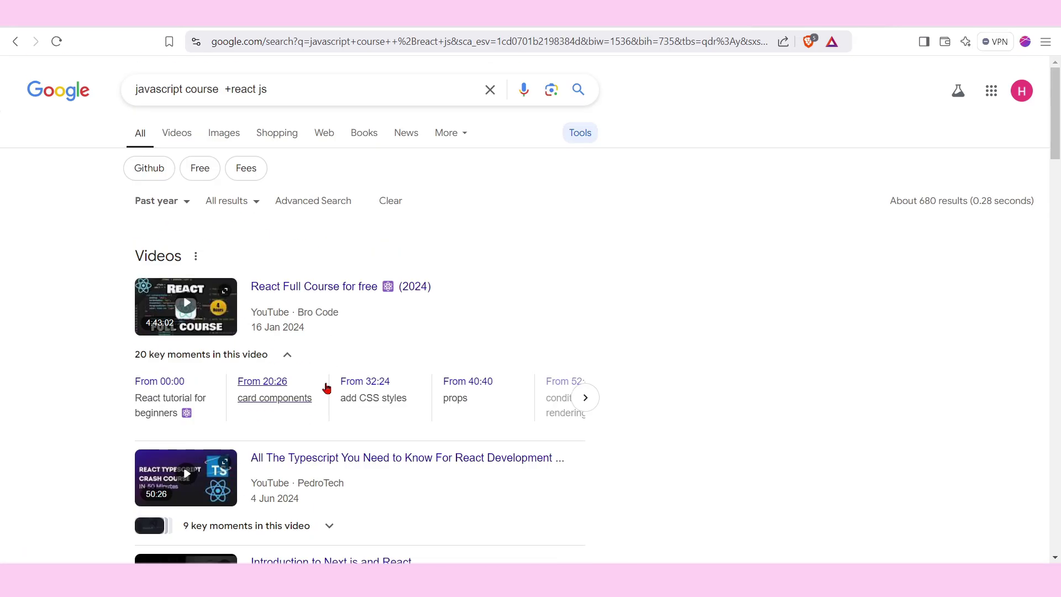
Clear the whole query, replace it with the suggested term typescript and run the search.
click(281, 92)
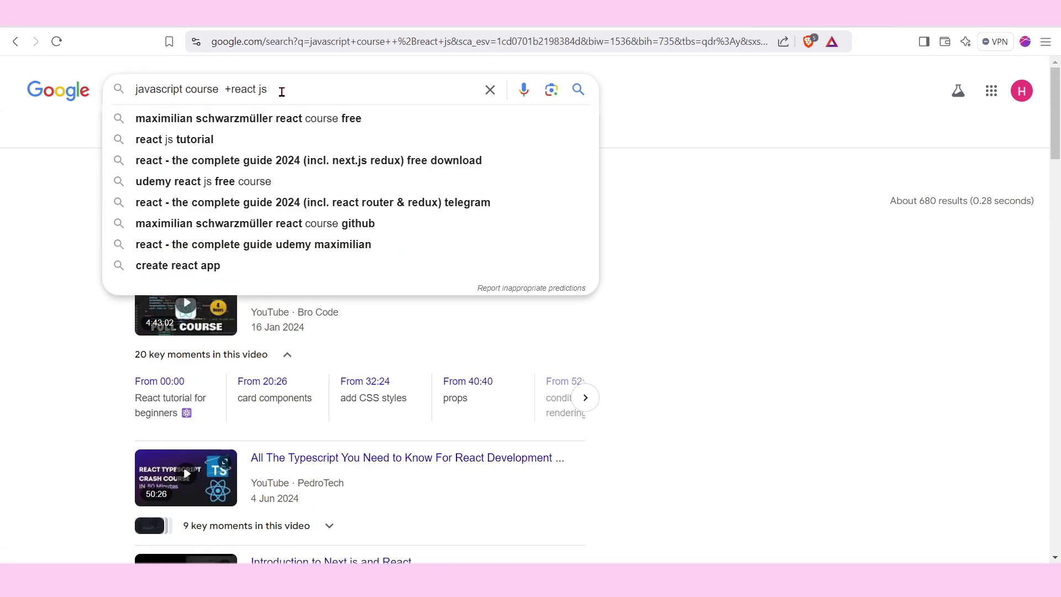
key(BackSpace)
key(BackSpace)
key(BackSpace)
key(BackSpace)
key(BackSpace)
key(BackSpace)
key(BackSpace)
key(BackSpace)
key(BackSpace)
key(BackSpace)
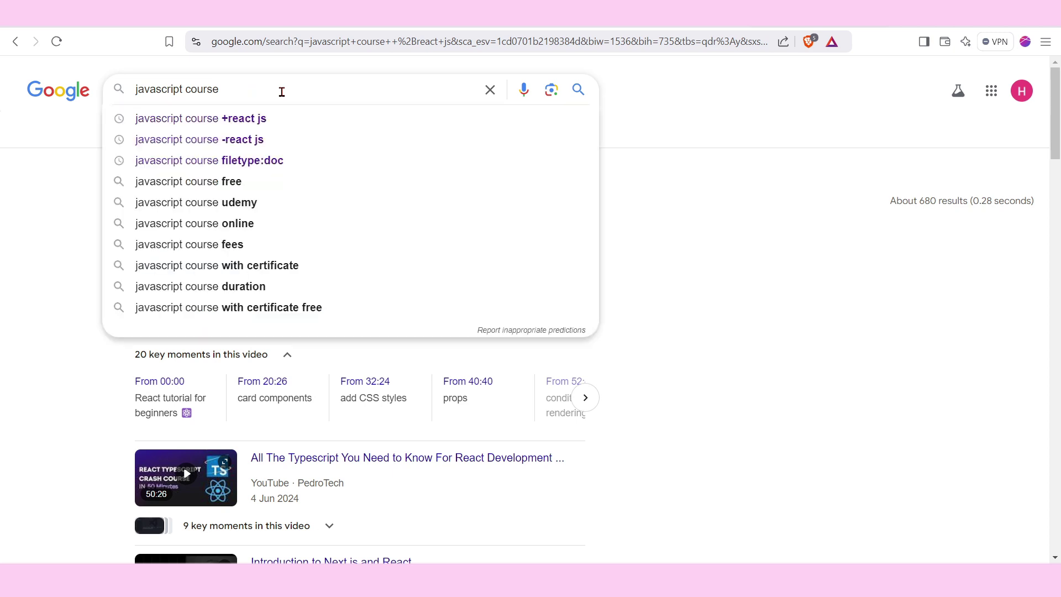
key(BackSpace)
key(BackSpace)
key(BackSpace)
key(BackSpace)
key(BackSpace)
key(BackSpace)
key(BackSpace)
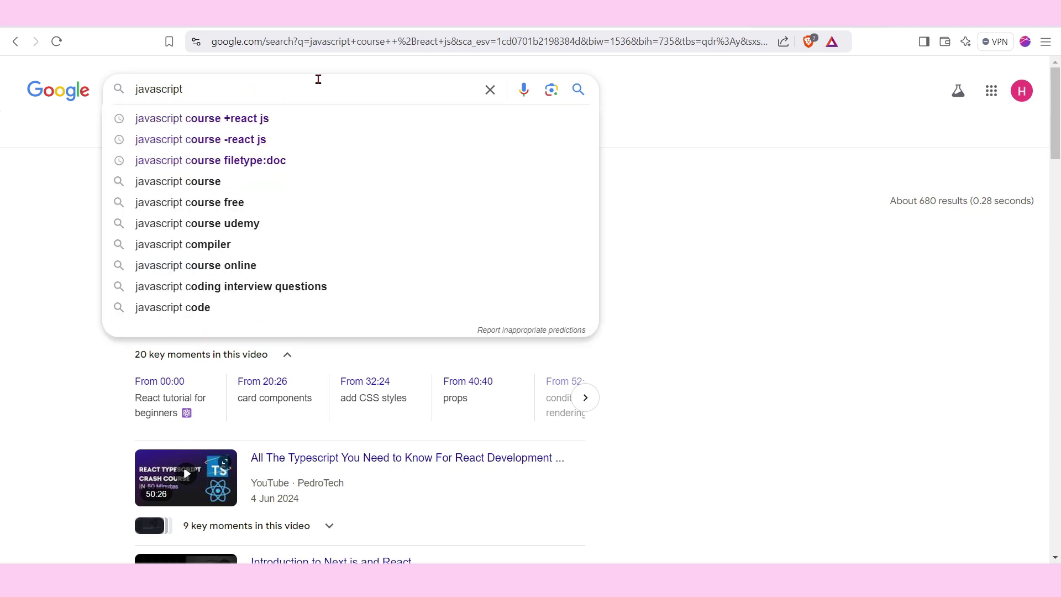
key(BackSpace)
key(BackSpace)
key(BackSpace)
key(BackSpace)
key(BackSpace)
key(BackSpace)
key(BackSpace)
key(BackSpace)
key(BackSpace)
key(BackSpace)
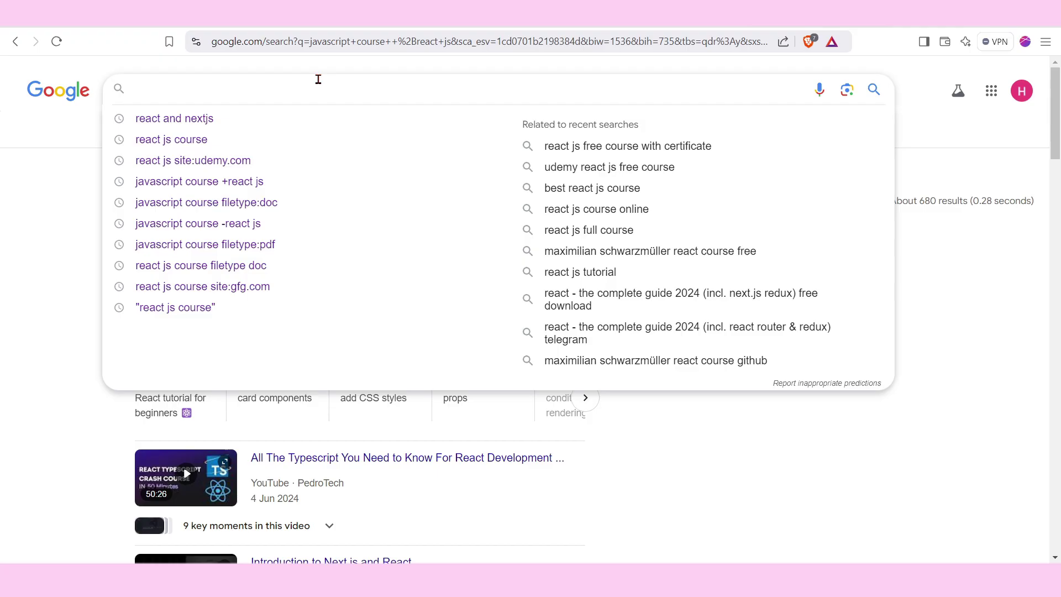
text(typescu)
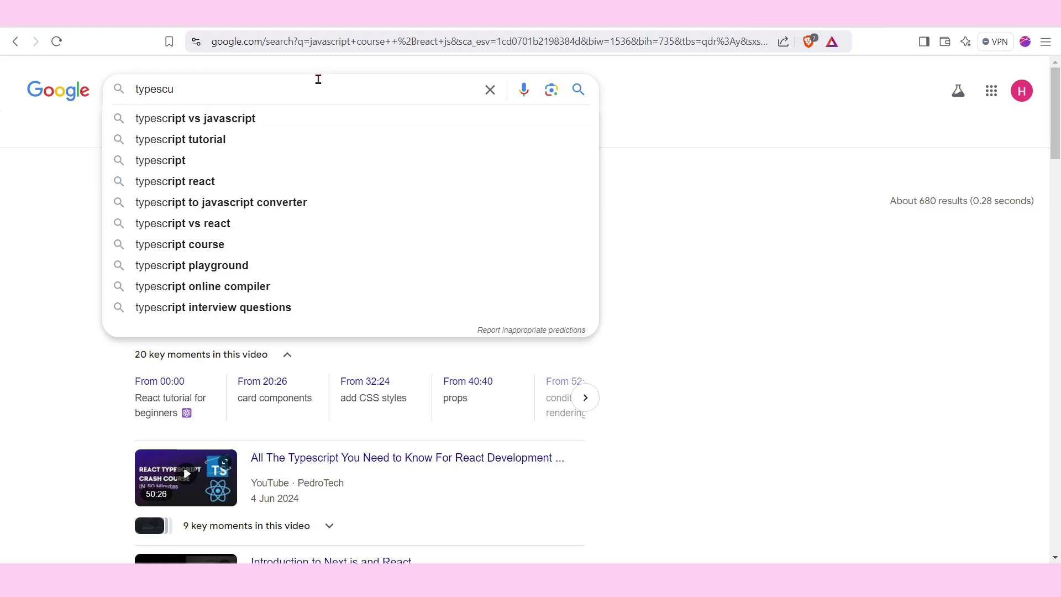
key(Down)
key(Down)
key(Down)
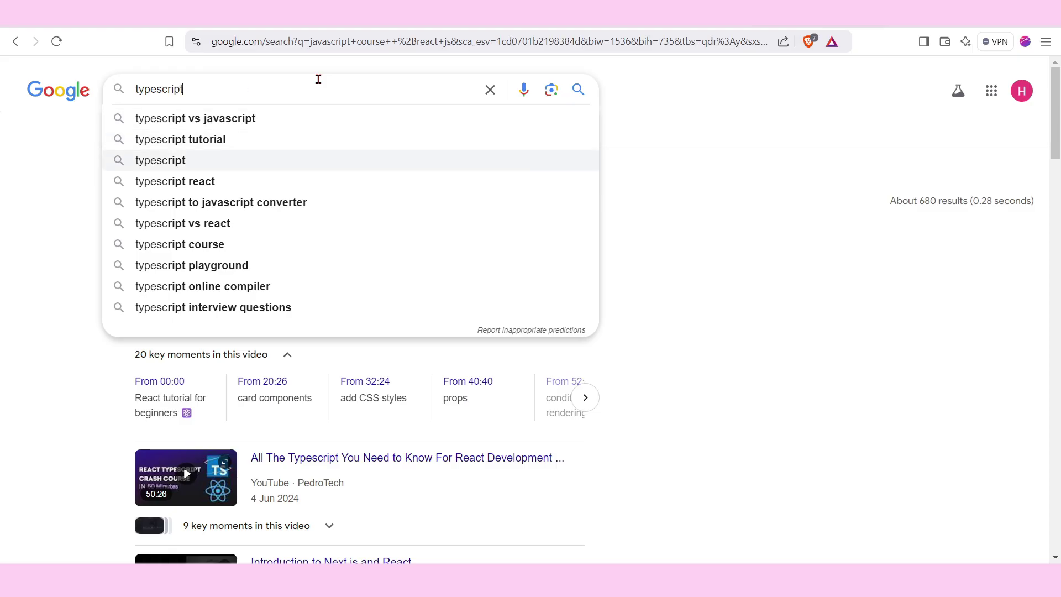
key(Return)
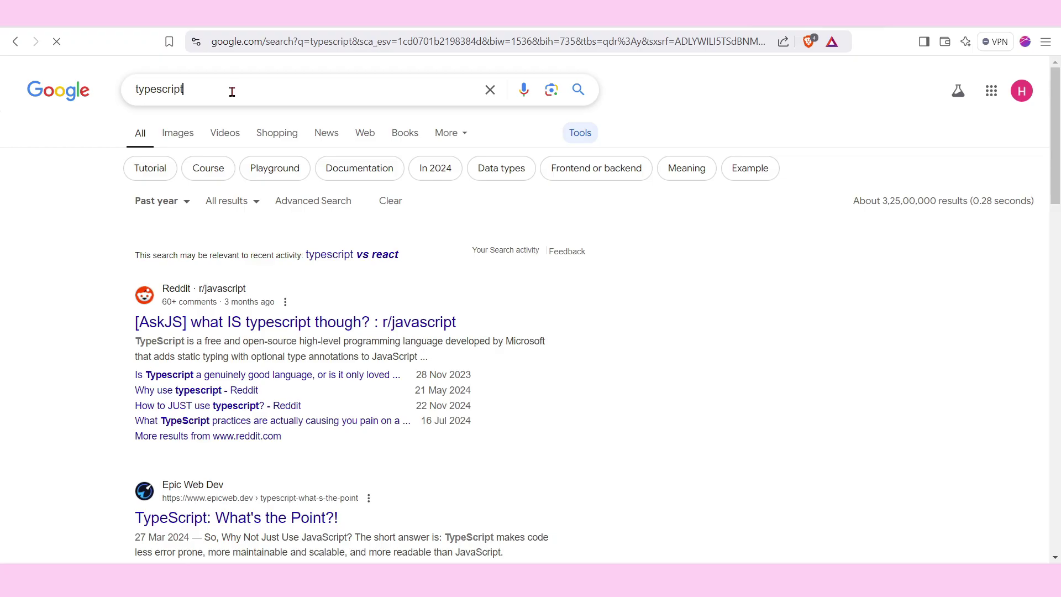
Extend the query with the OR operator to typescript OR javascript and run the search.
click(232, 91)
text(O)
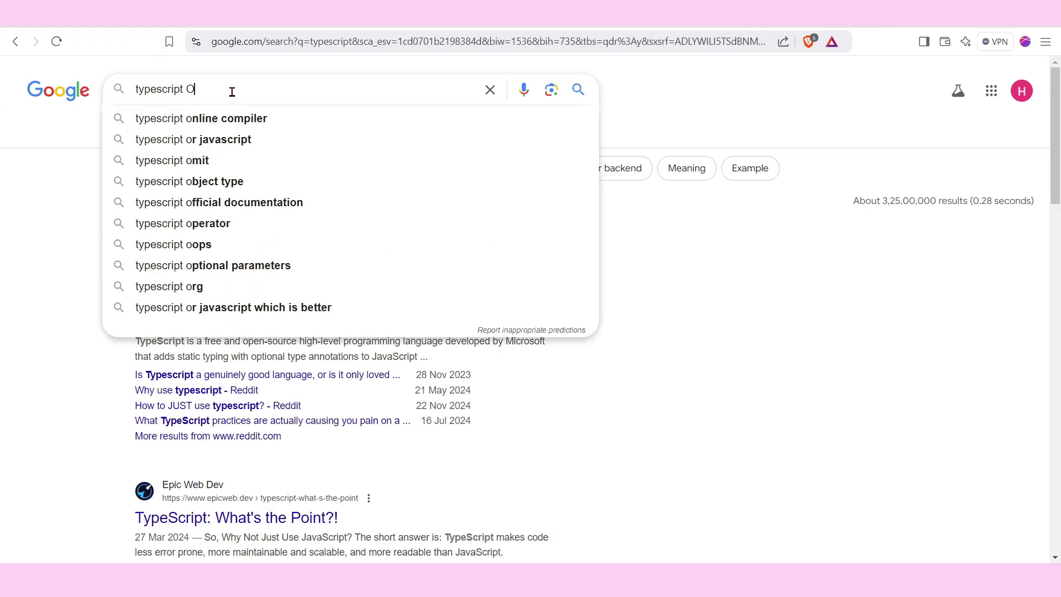
text(R javasc)
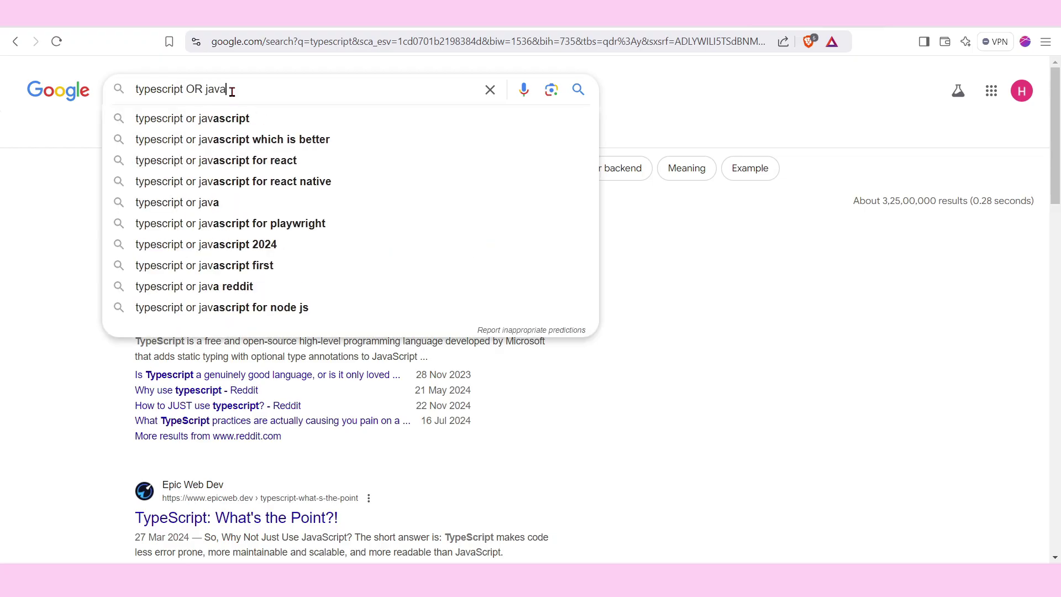
key(BackSpace)
key(BackSpace)
text(script)
key(Return)
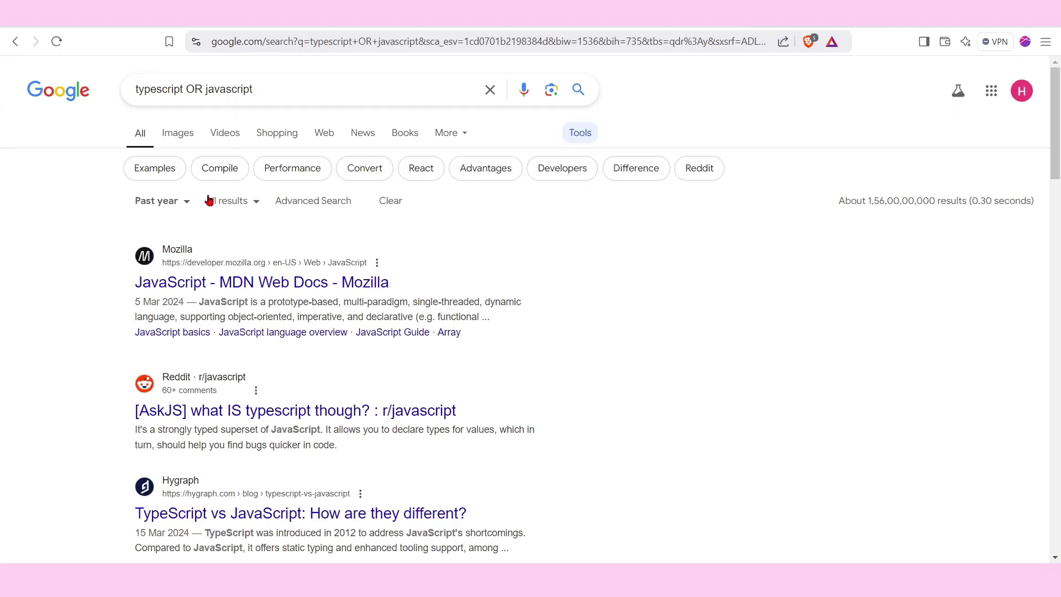
Examine the results for typescript OR javascript, highlighting each of the two terms in the query for comparison.
scroll(176, 287, down, 3)
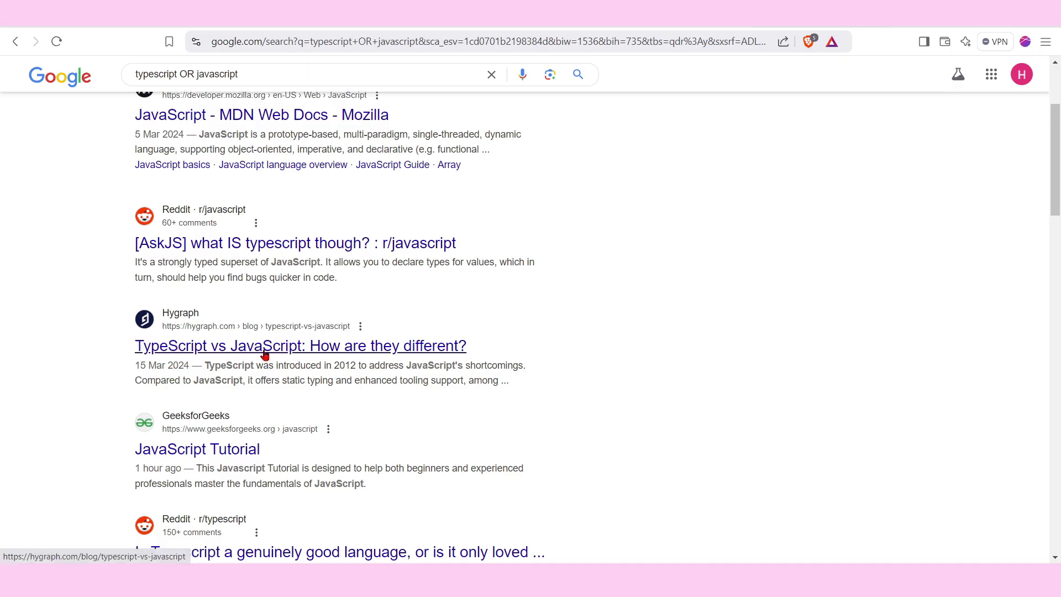
scroll(264, 351, up, 3)
drag(263, 85, 133, 84)
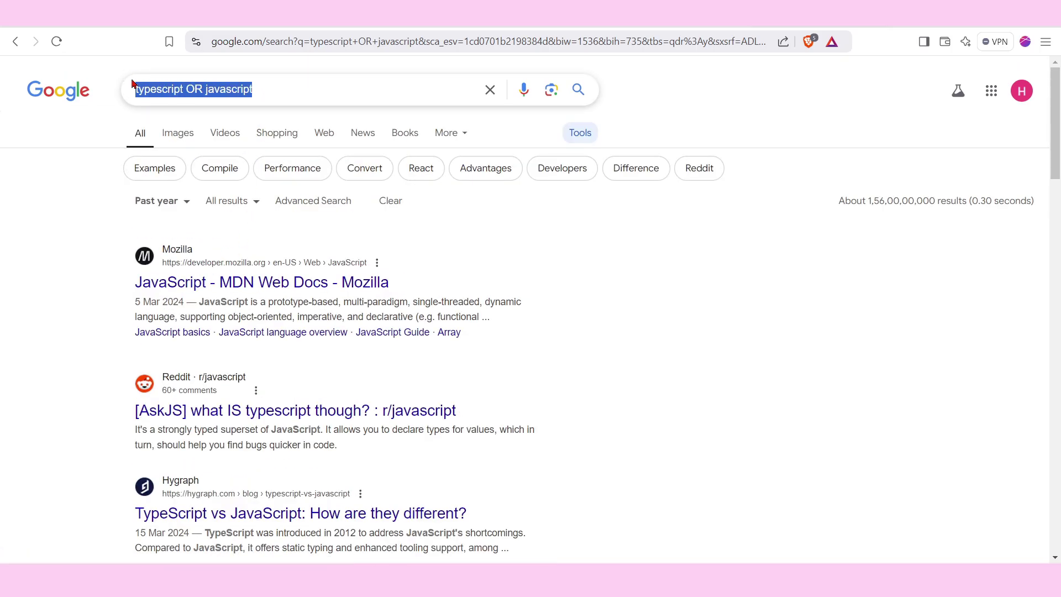
click(270, 91)
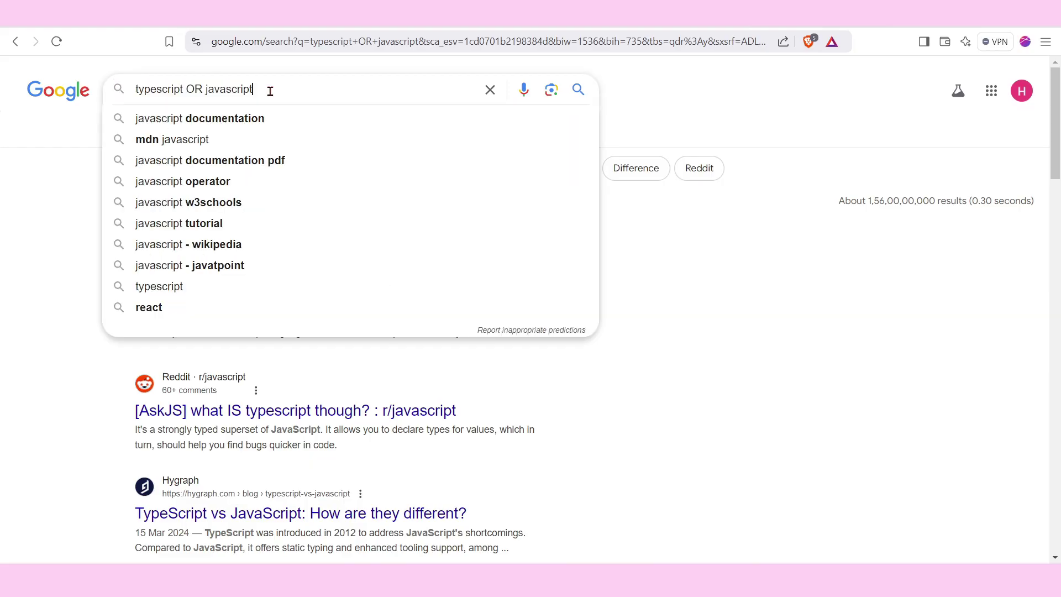
double_click(175, 89)
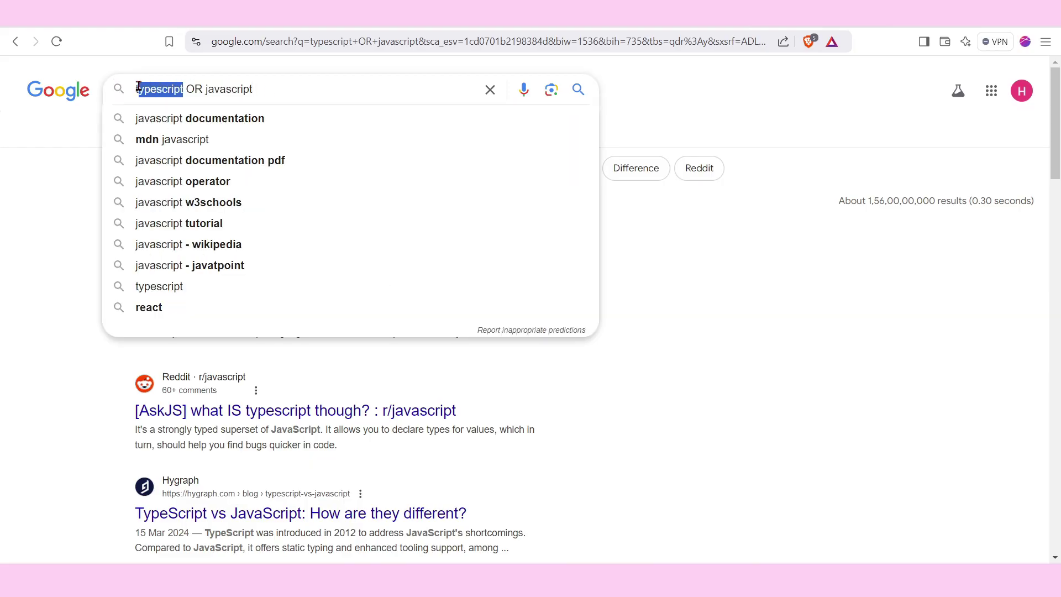
double_click(225, 91)
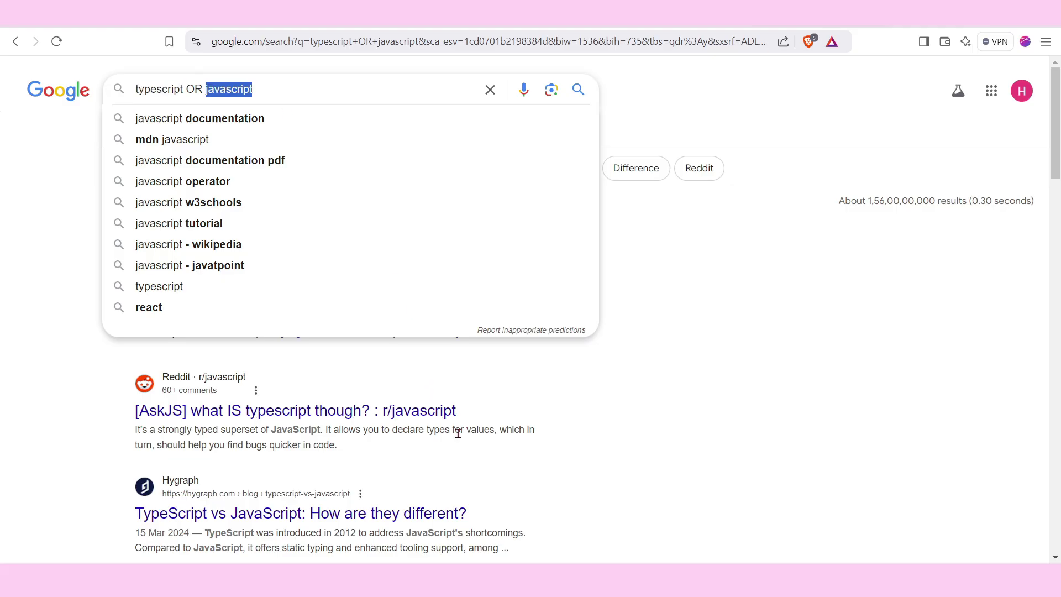
click(718, 422)
scroll(379, 391, down, 15)
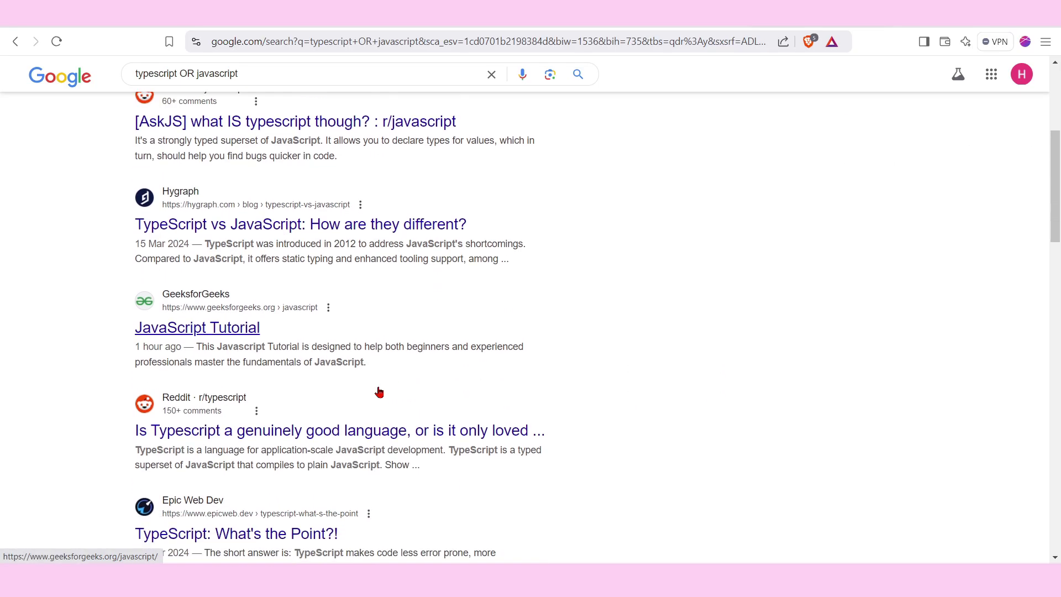
scroll(379, 392, down, 10)
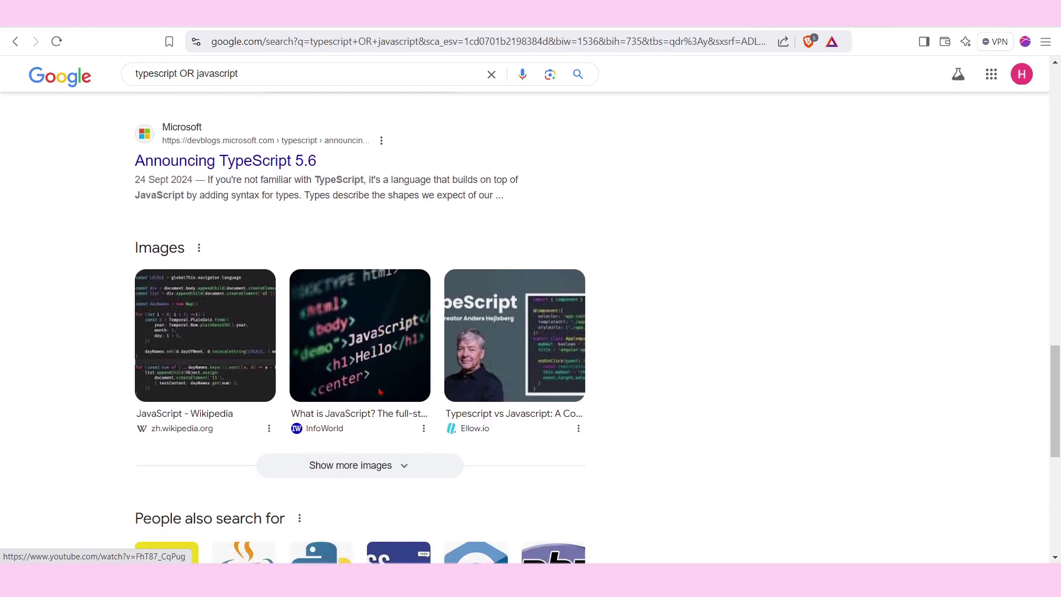
scroll(379, 391, up, 20)
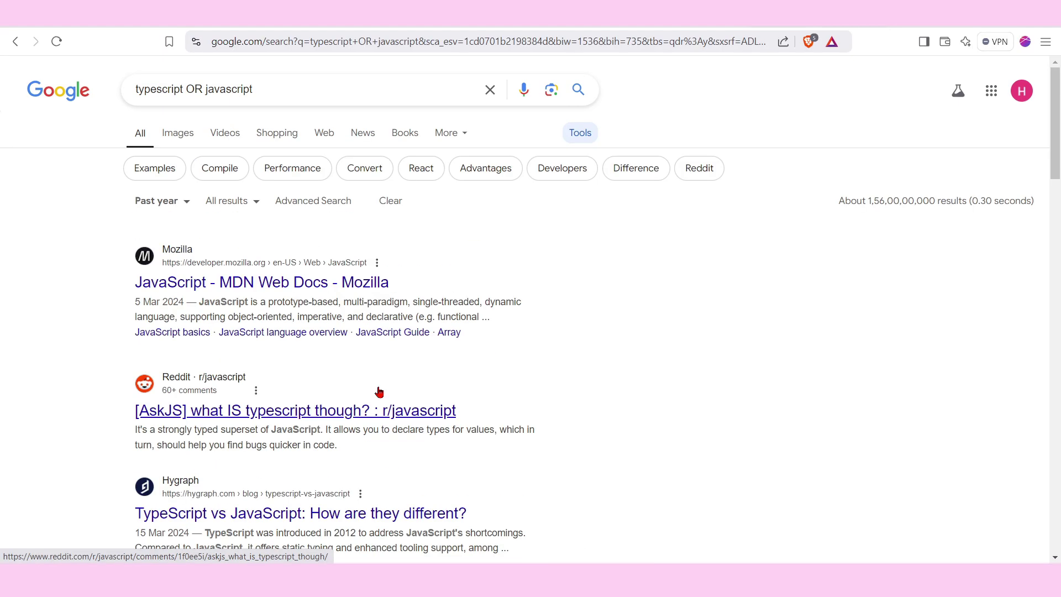
Replace the query with delhipollution imagesize:500x400, run the search and look through the results.
click(255, 89)
key(ctrl+a)
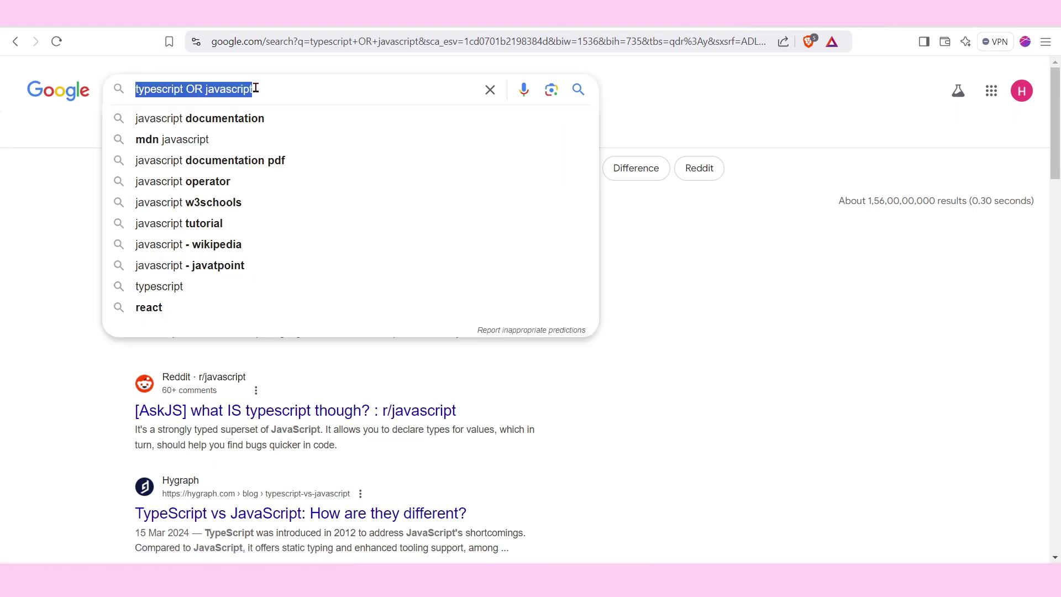
key(BackSpace)
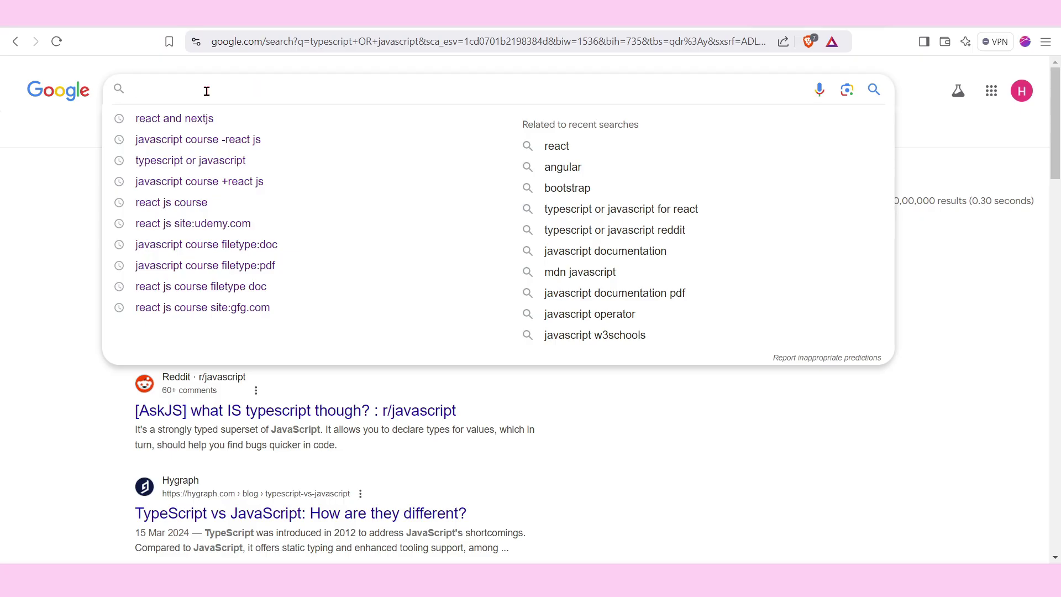
text(delhipo)
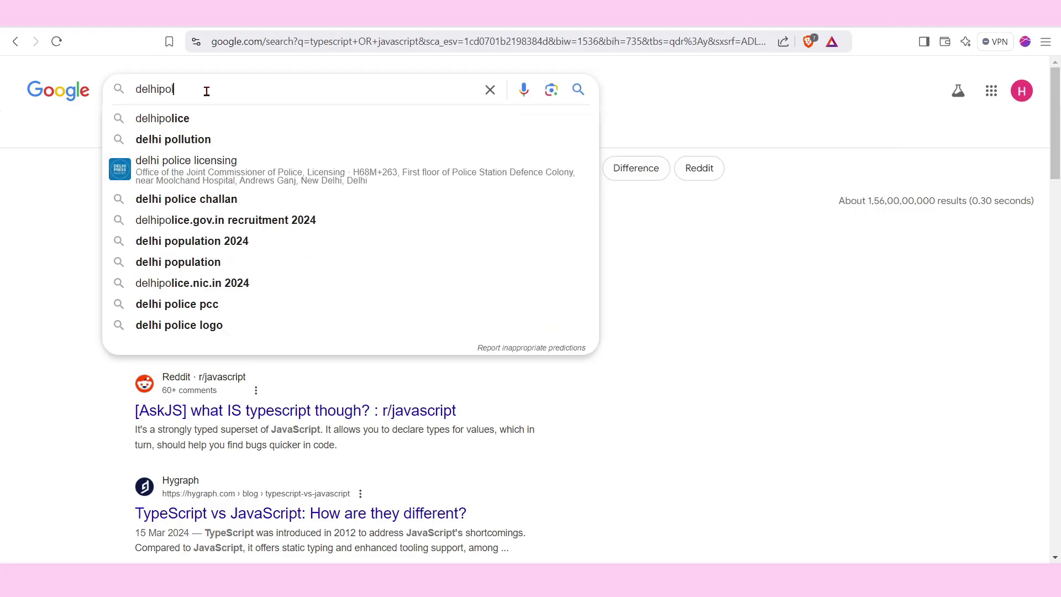
text(llution)
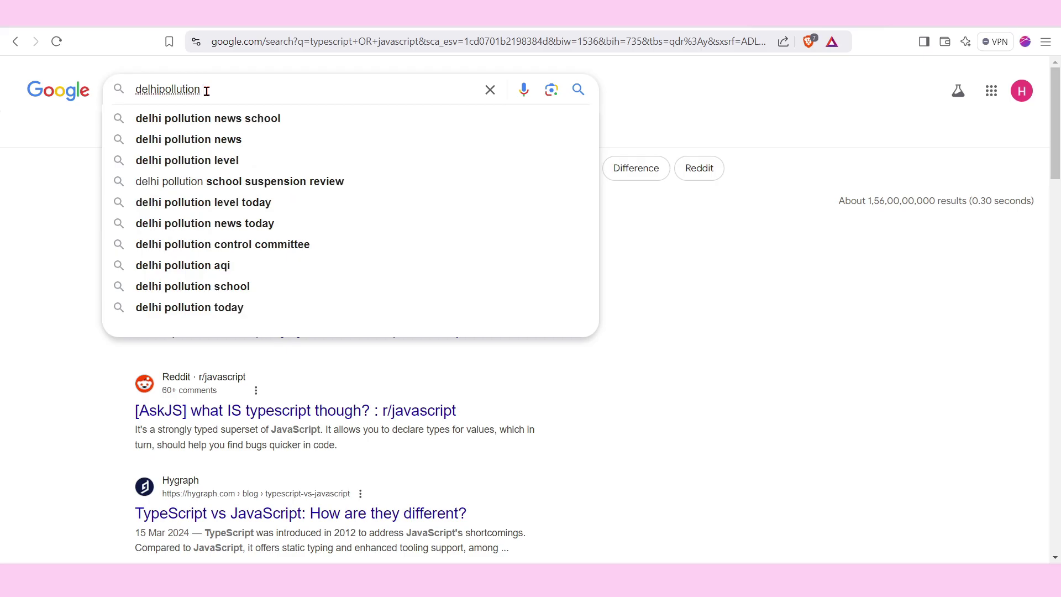
text( images)
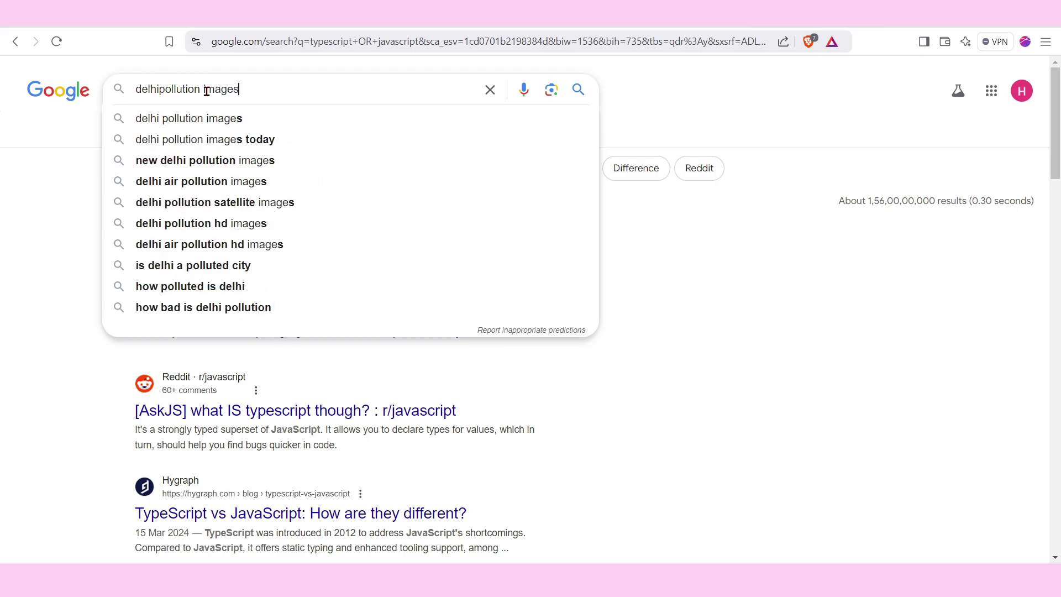
text(ize:500)
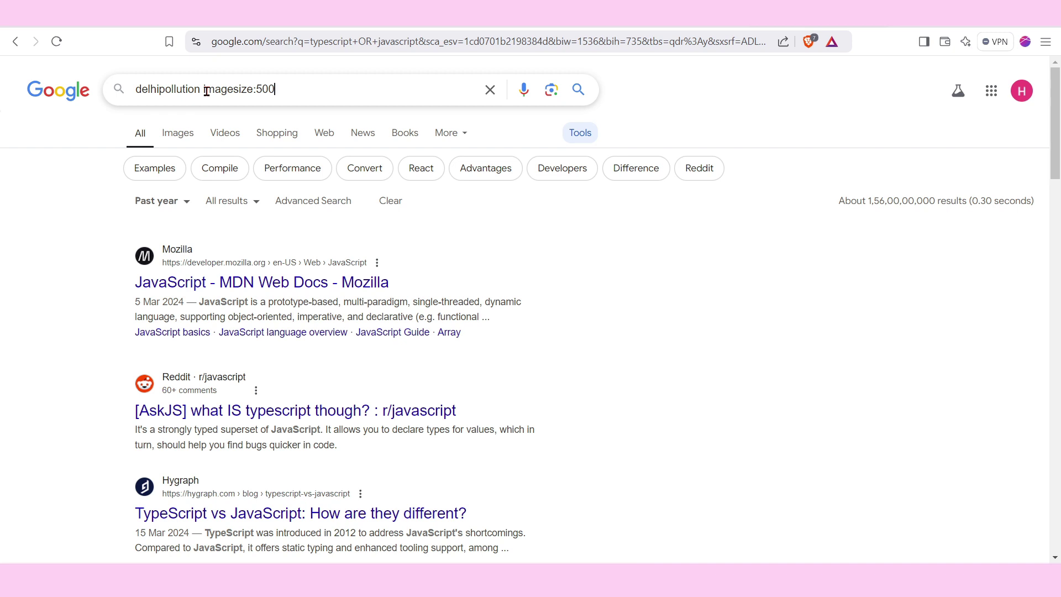
text(x400)
key(Return)
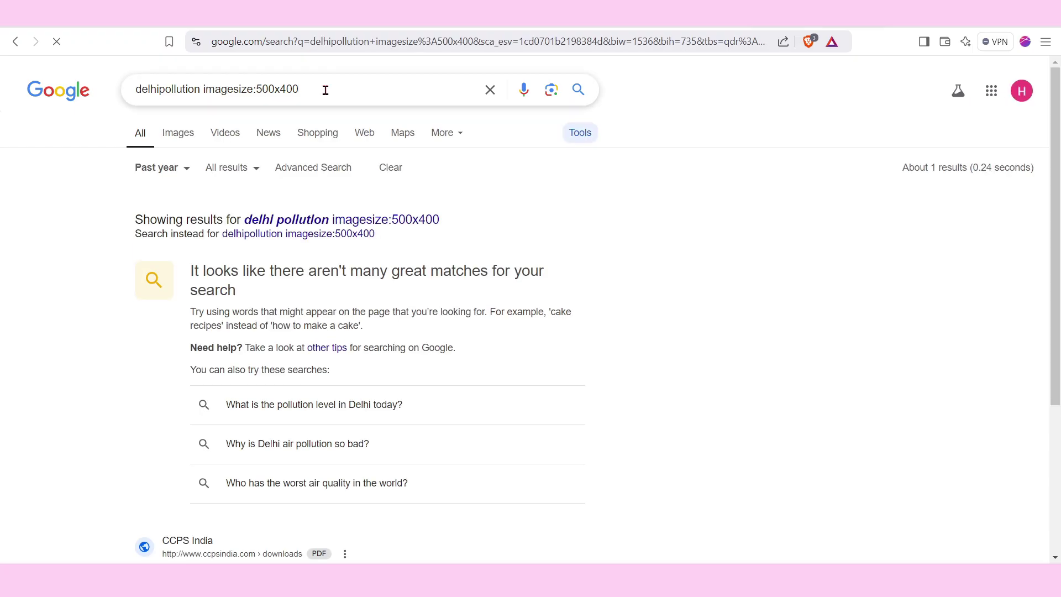
scroll(308, 367, down, 3)
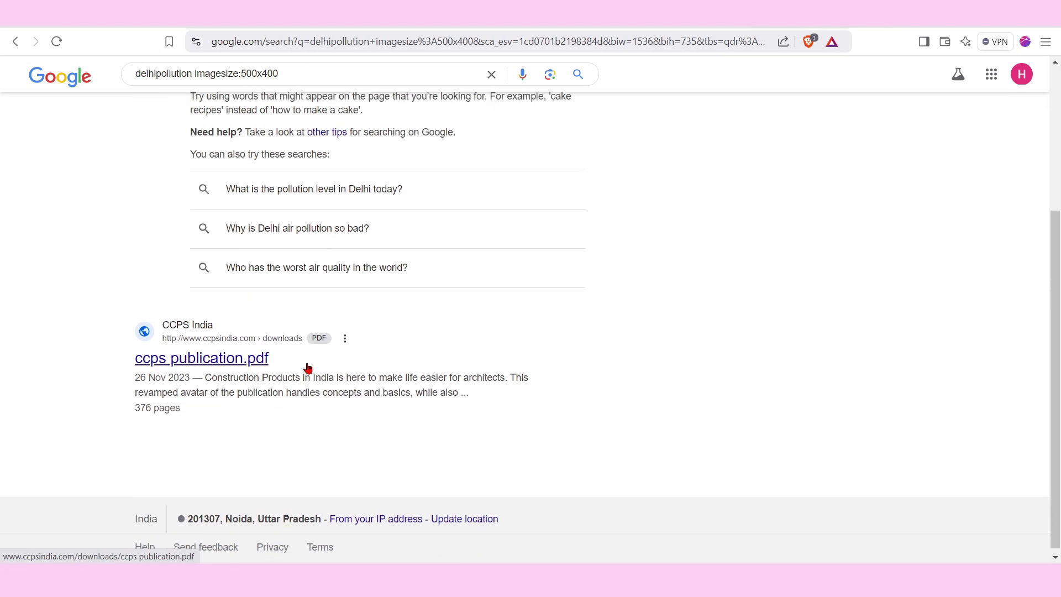
scroll(307, 367, up, 4)
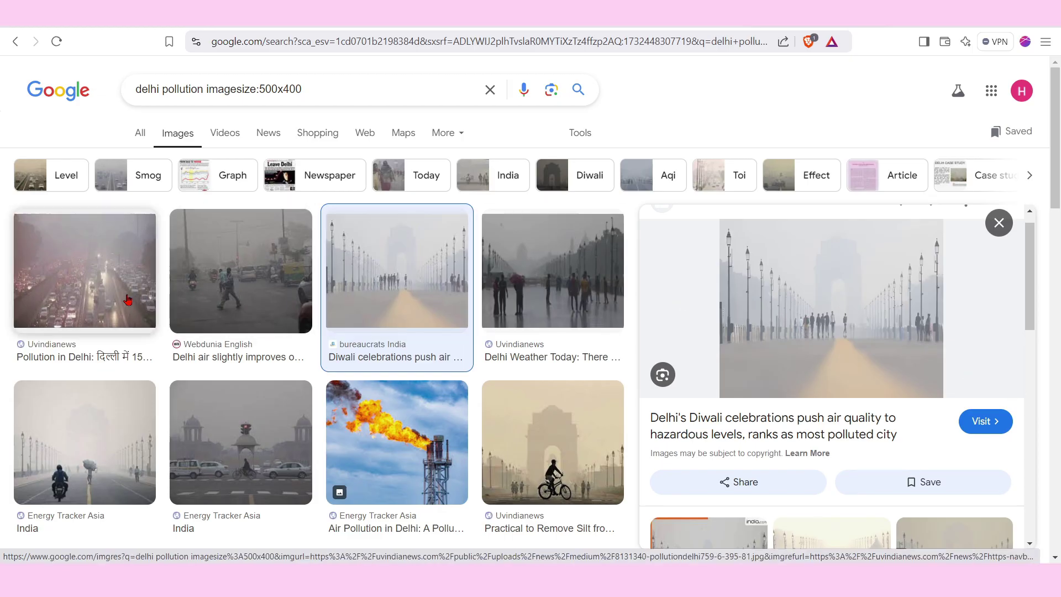
Preview the traffic photo and the Delhi Weather Update picture in the image results, checking the image dimensions.
click(88, 294)
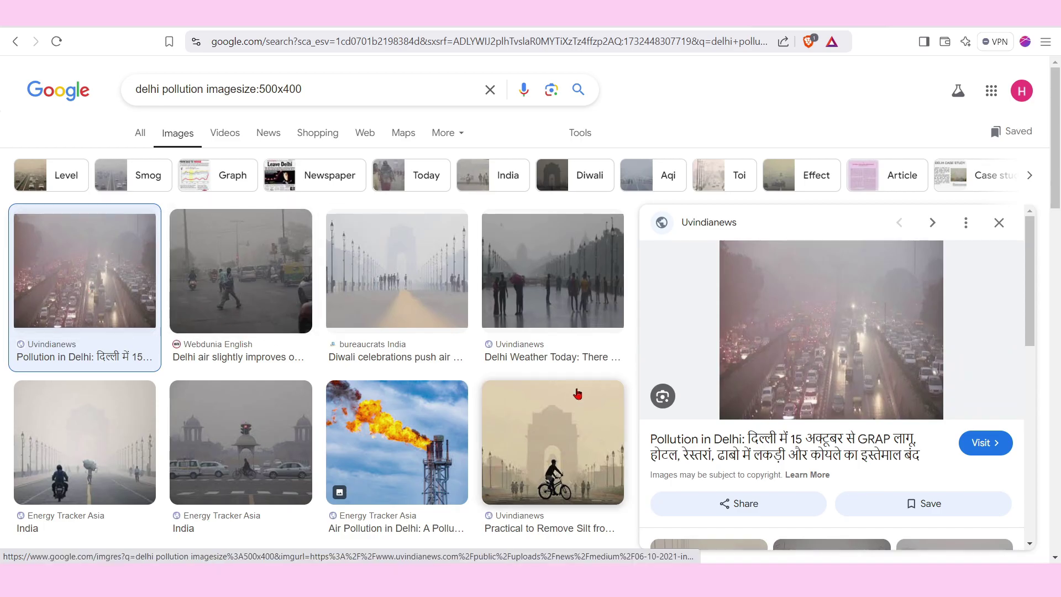
scroll(389, 426, down, 10)
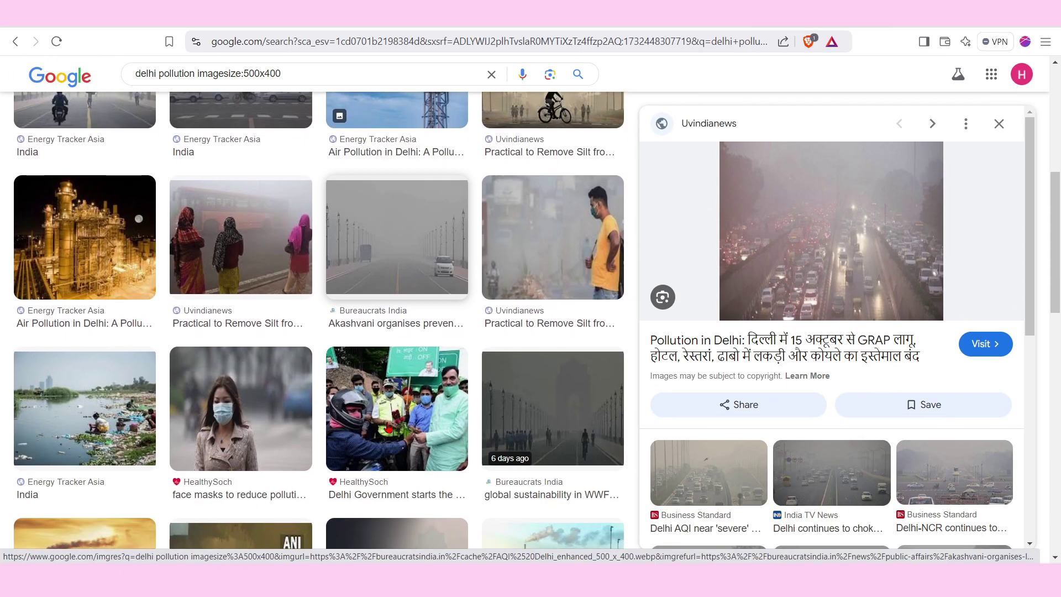
click(396, 381)
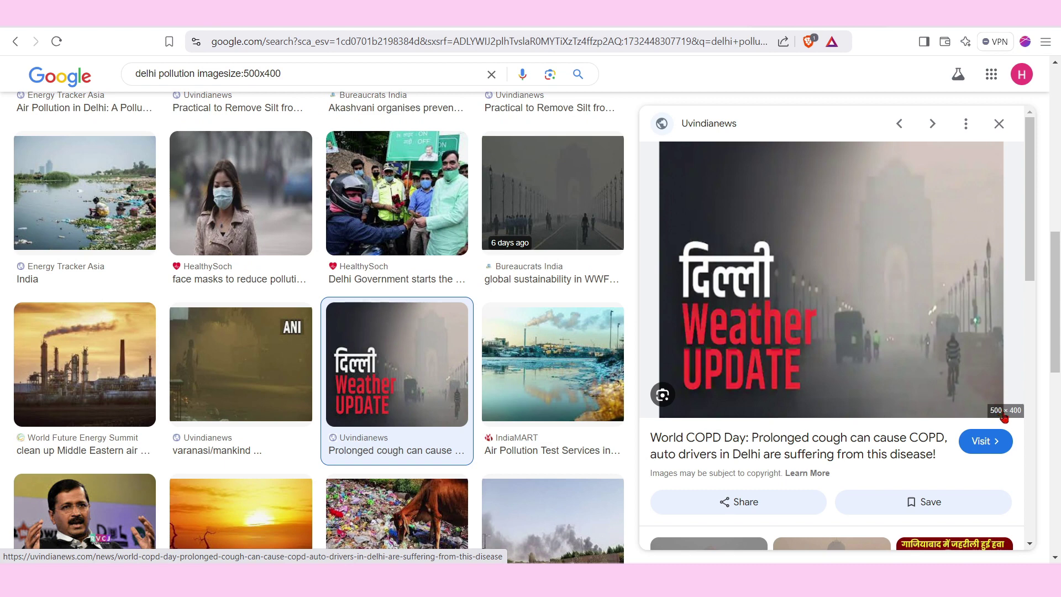
scroll(234, 293, down, 4)
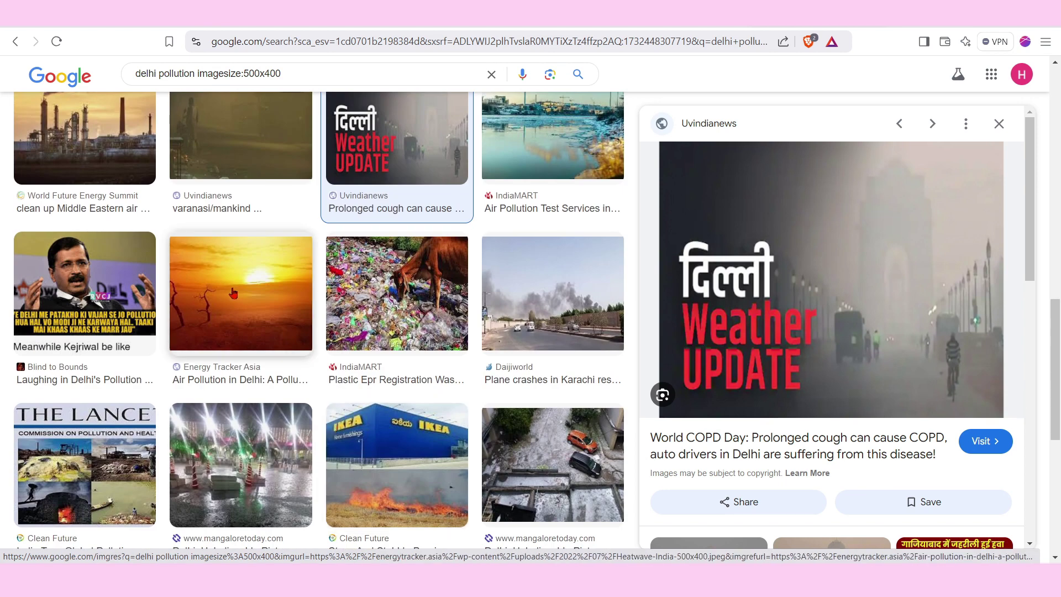
Preview the orange sunset picture, and change the query to delhi pollution imagesize:500x600 and run the search.
click(233, 293)
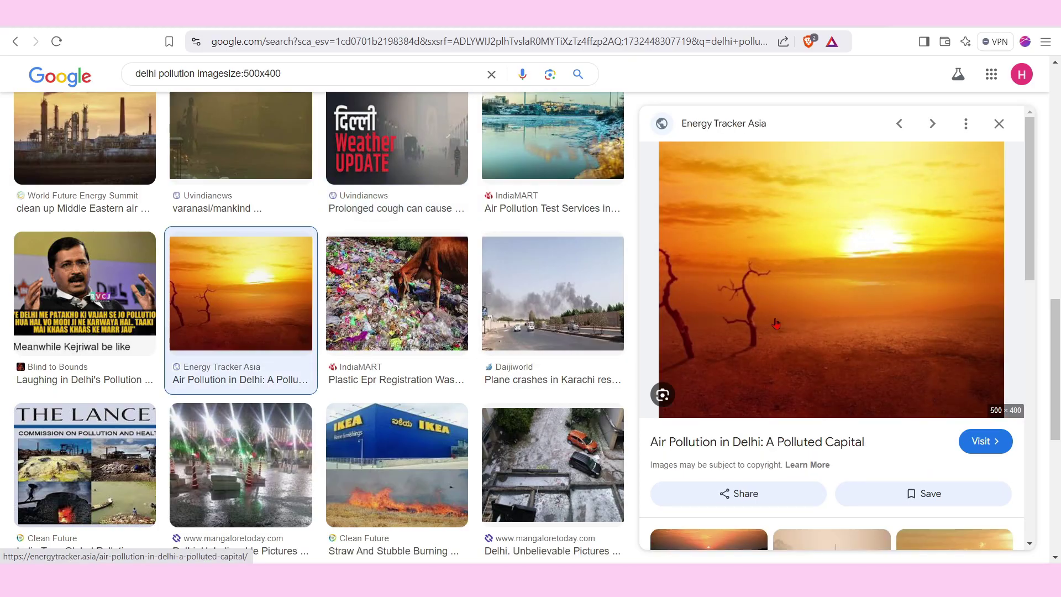
scroll(249, 276, up, 10)
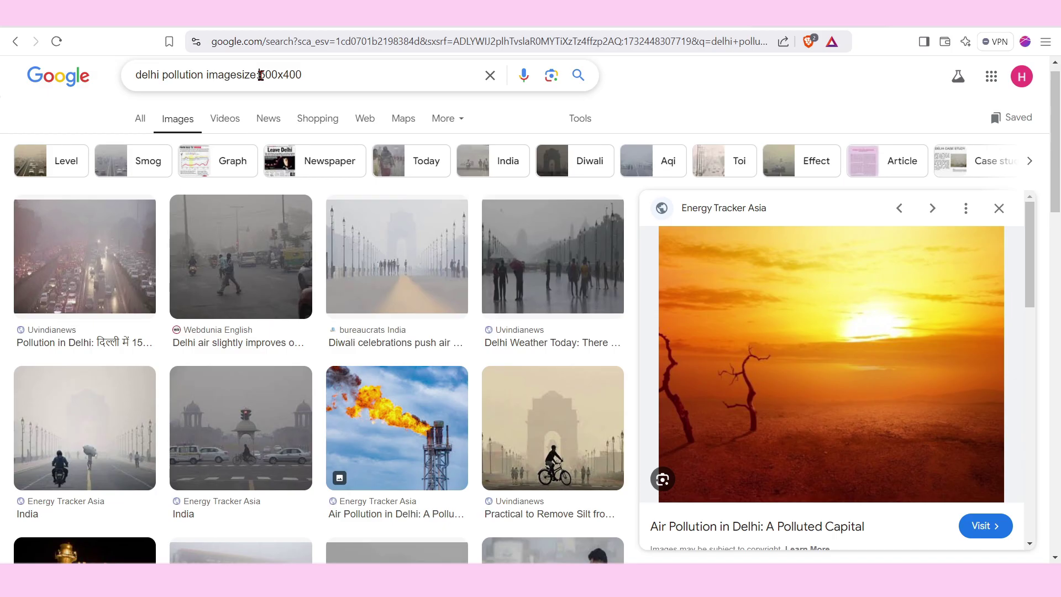
click(315, 71)
key(BackSpace)
key(BackSpace)
key(BackSpace)
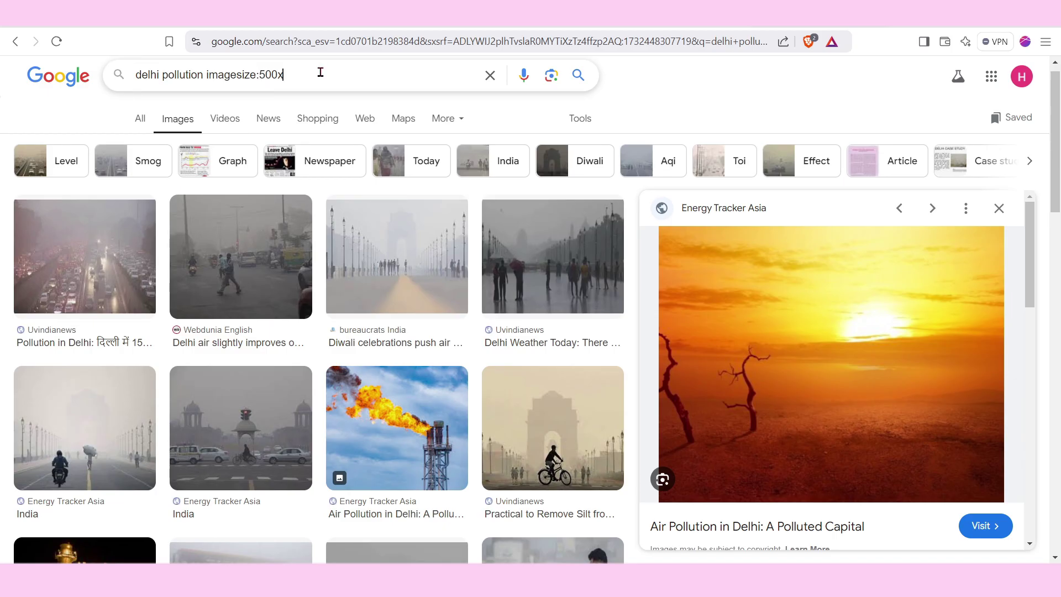
text(600)
key(Return)
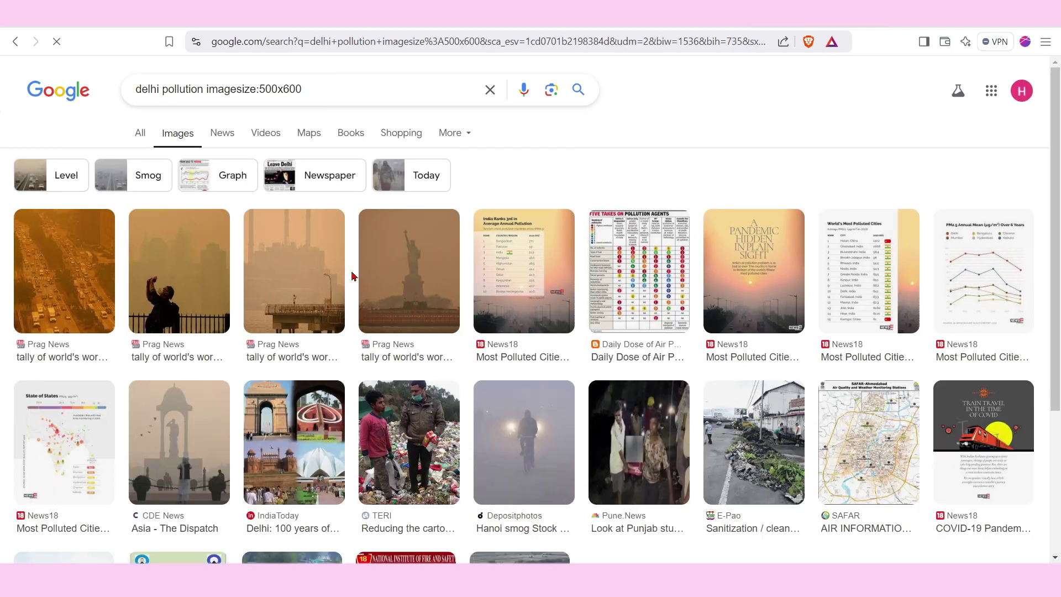
Preview the hazy power plant photo and the PM2.5 line chart to check the image dimensions.
click(302, 273)
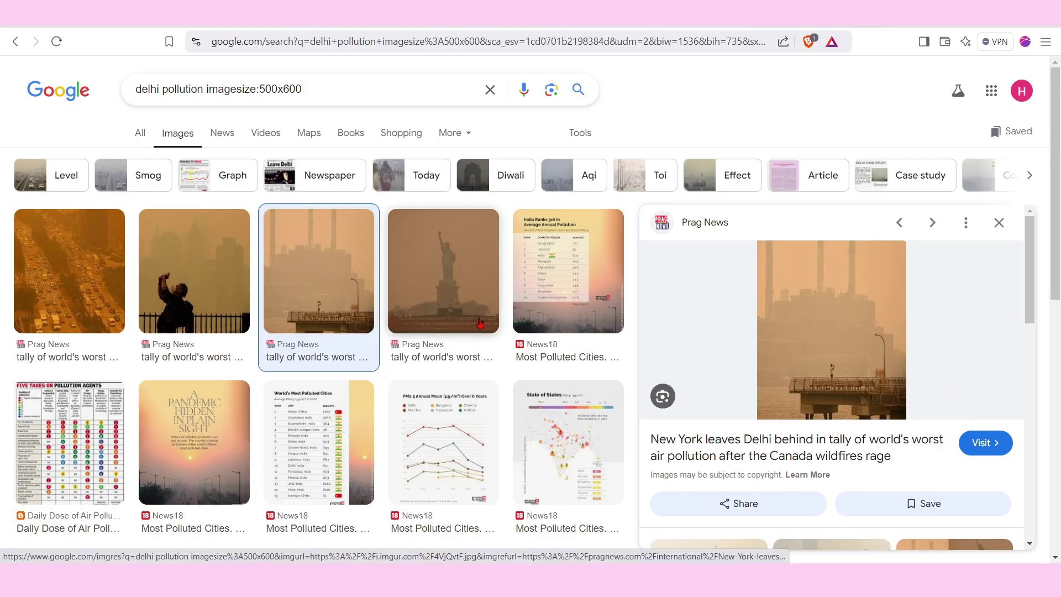
click(418, 449)
mouse_move(905, 406)
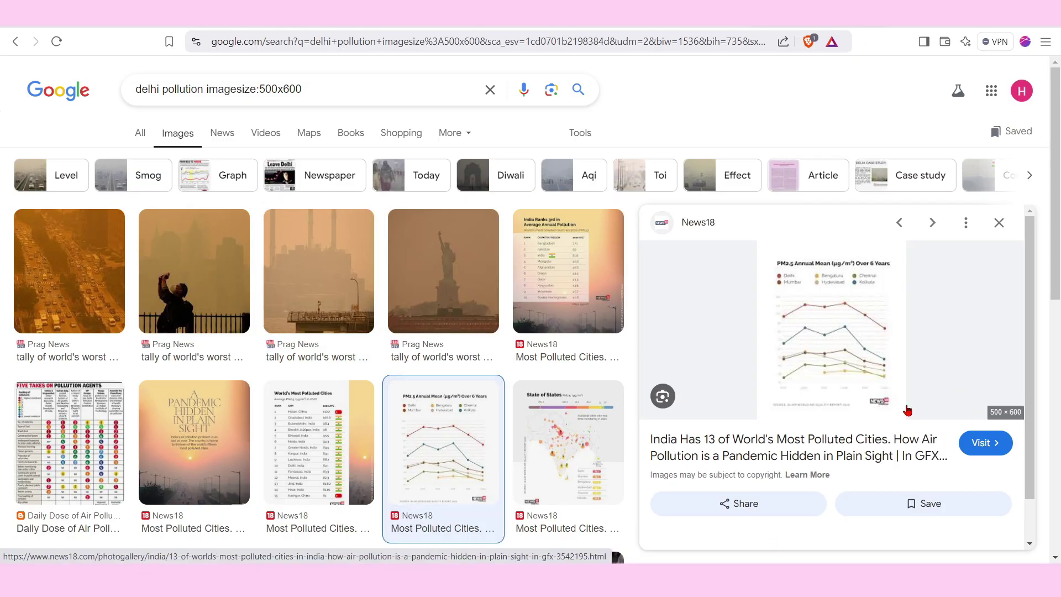
Open the News18 source page of the PM2.5 chart and go back through the earlier image previews.
click(1012, 413)
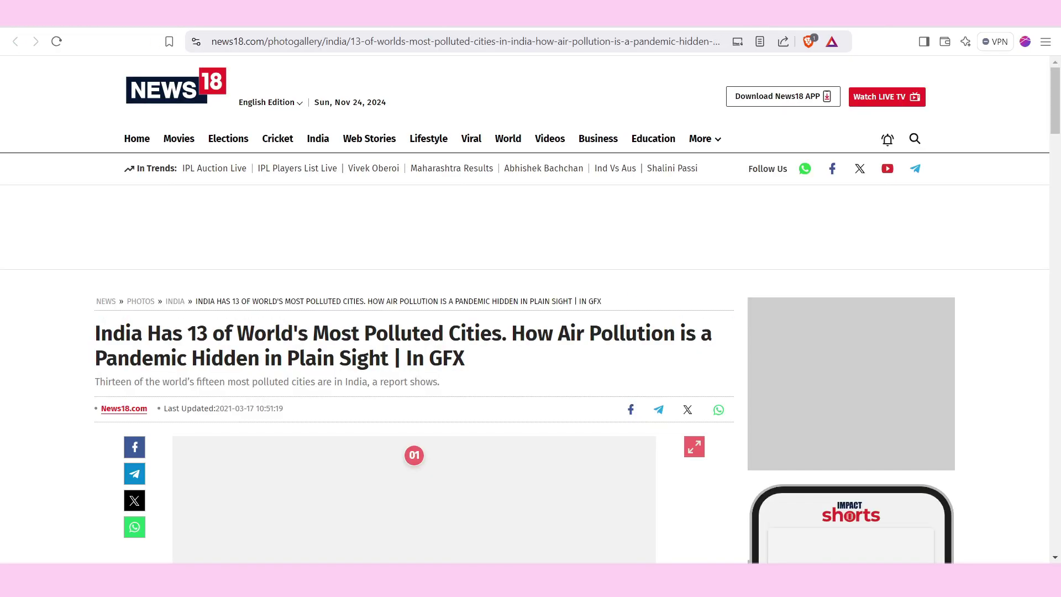
click(16, 41)
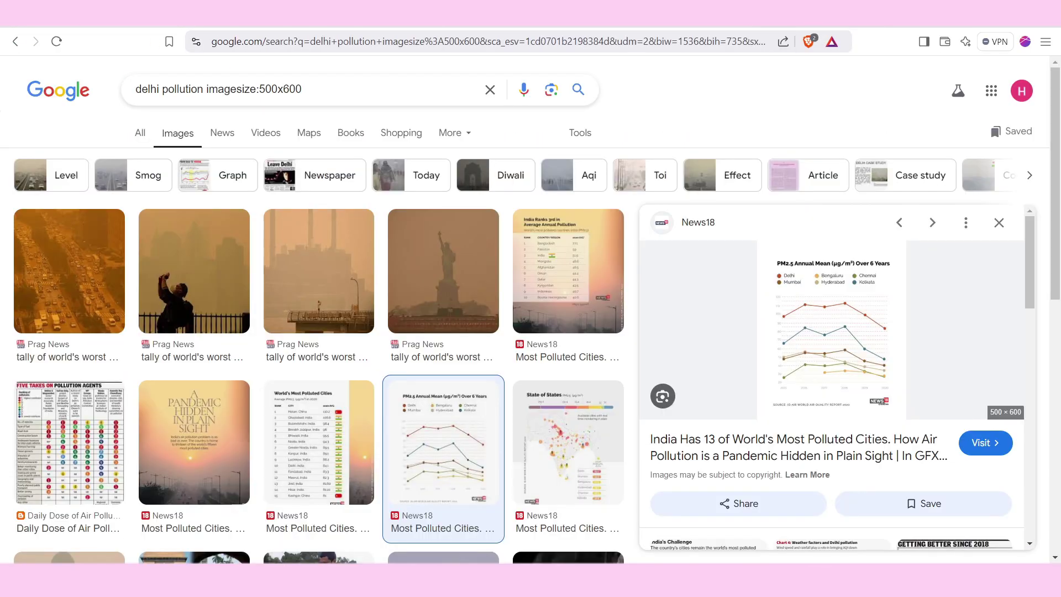
click(15, 43)
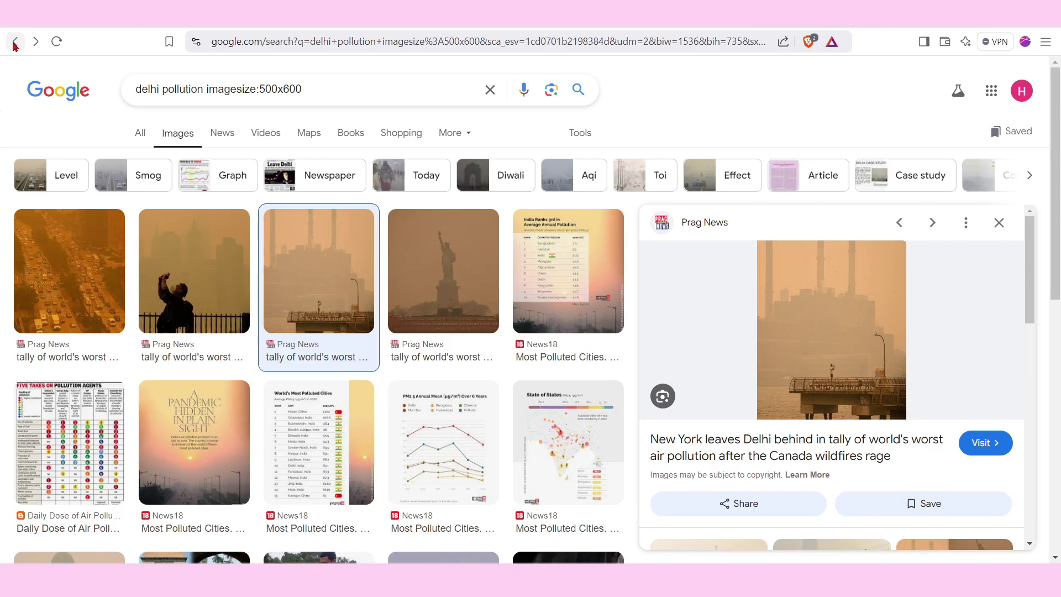
click(15, 43)
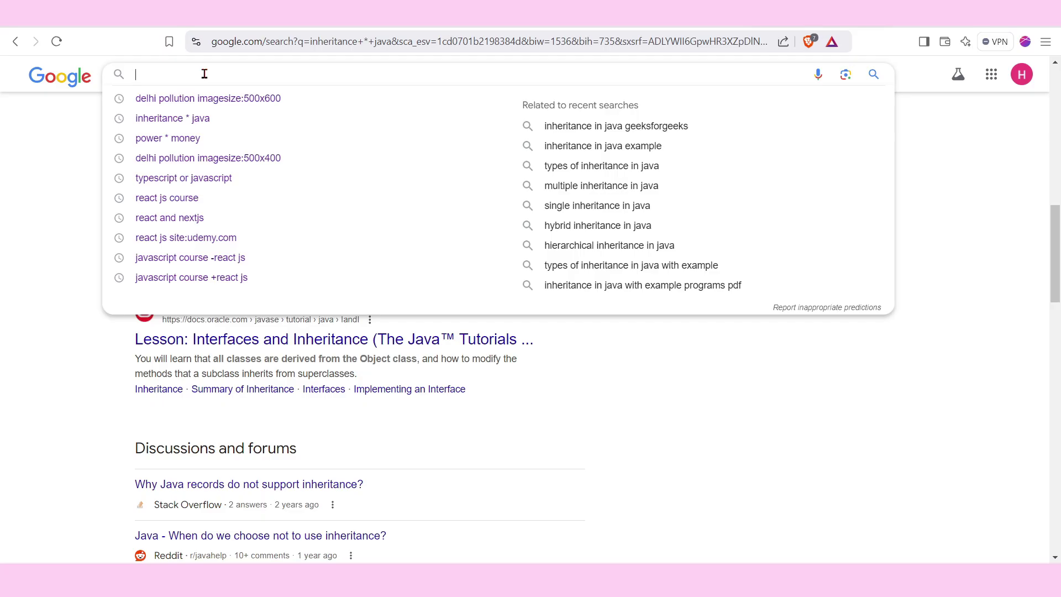
Search for sites similar to Google with the query related:google.com.
text(related)
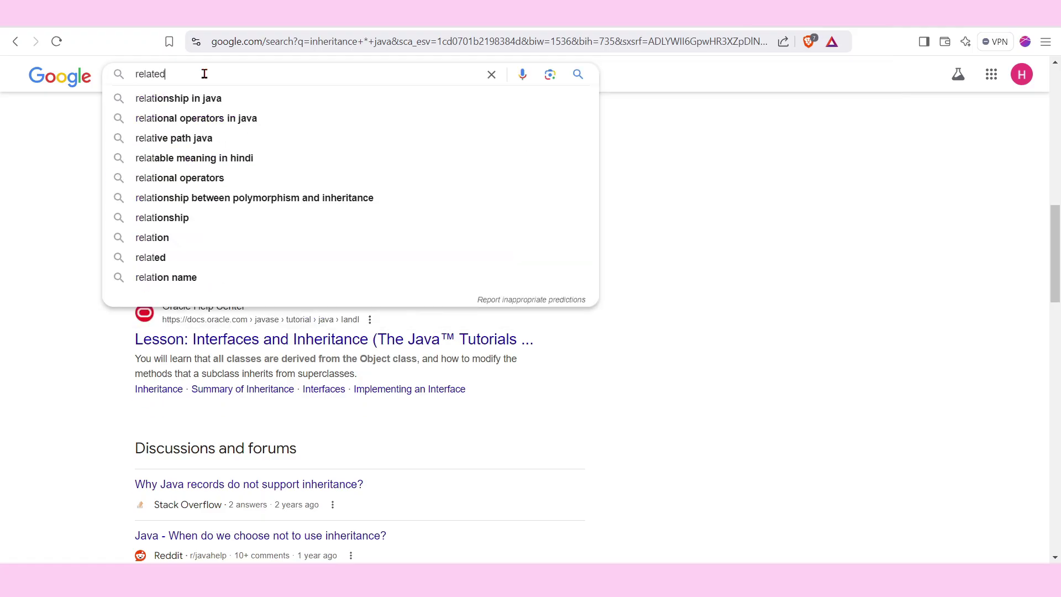
text(:go)
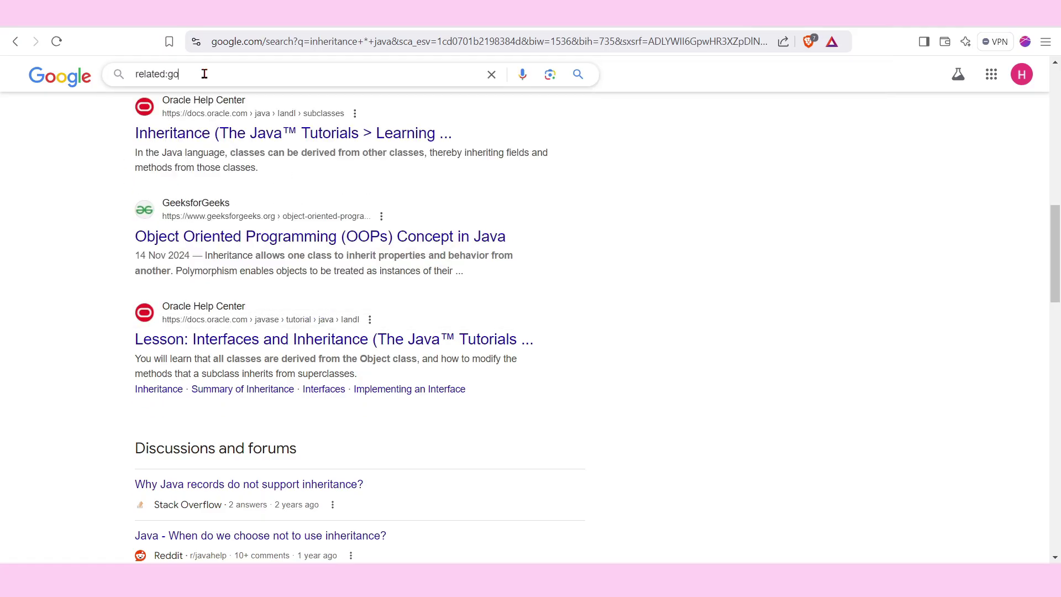
text(ogle.com)
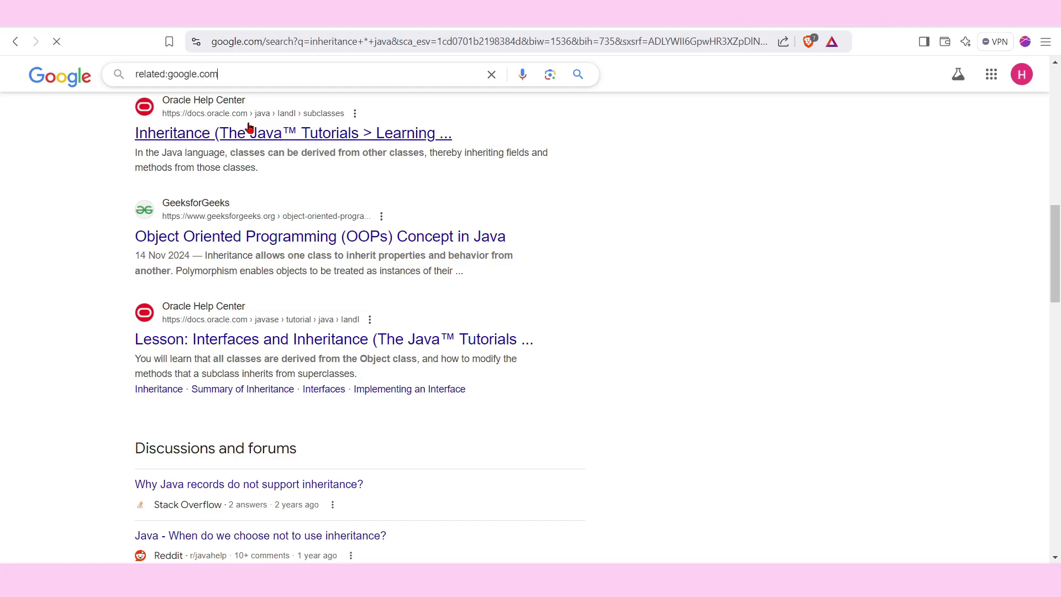
key(Return)
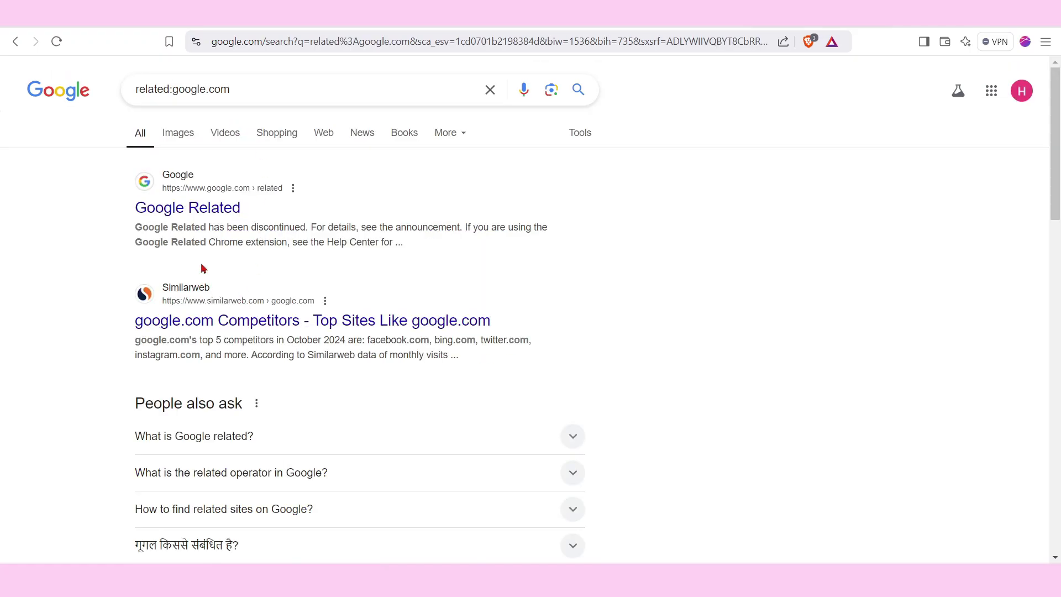
Look through the whole first page of related:google.com results for competitors and alternative search engines.
scroll(236, 326, down, 1)
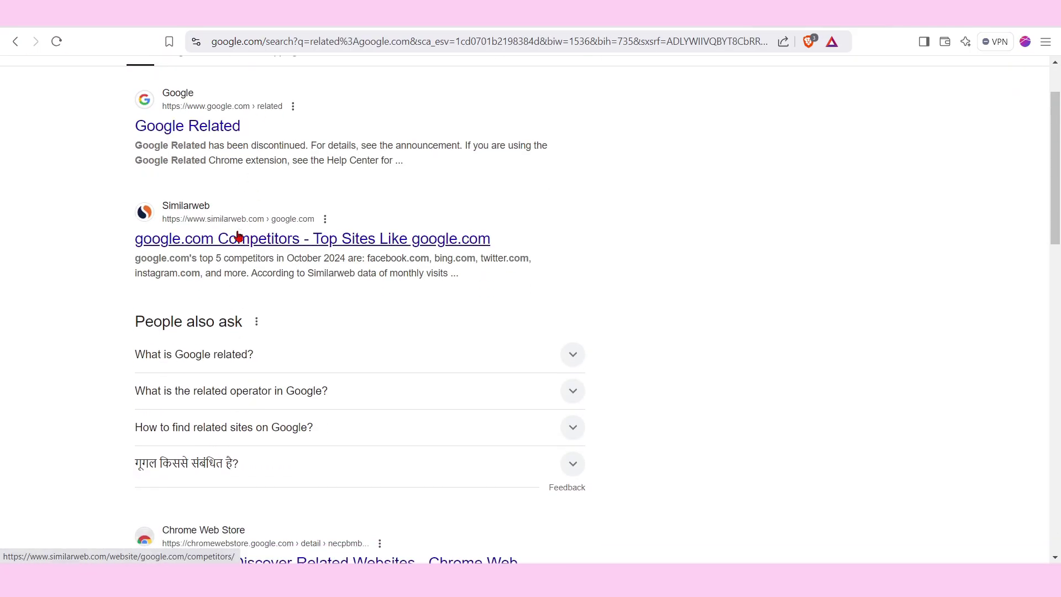
scroll(279, 324, down, 3)
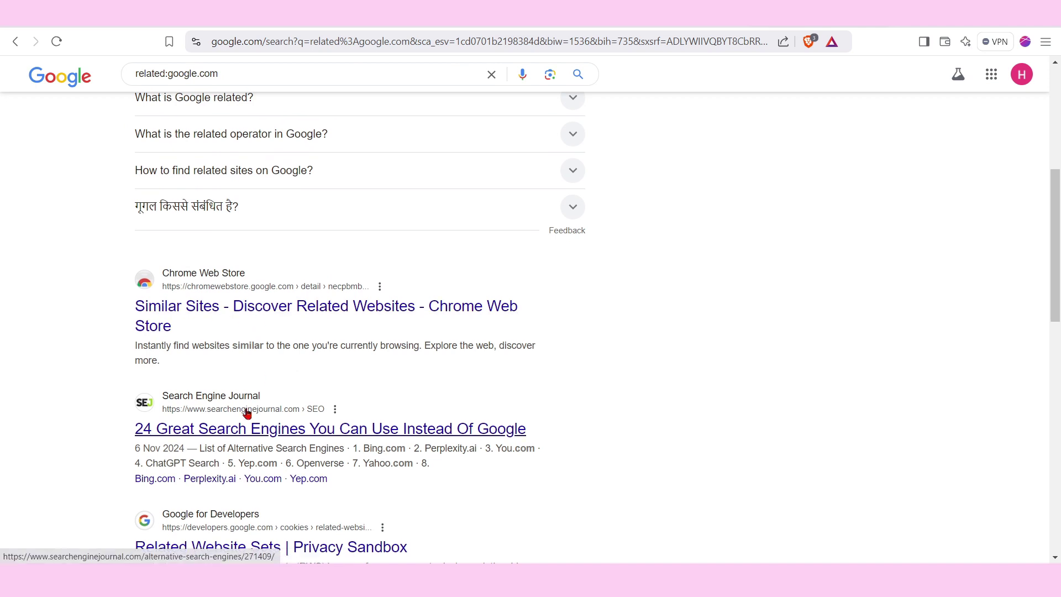
scroll(248, 331, down, 2)
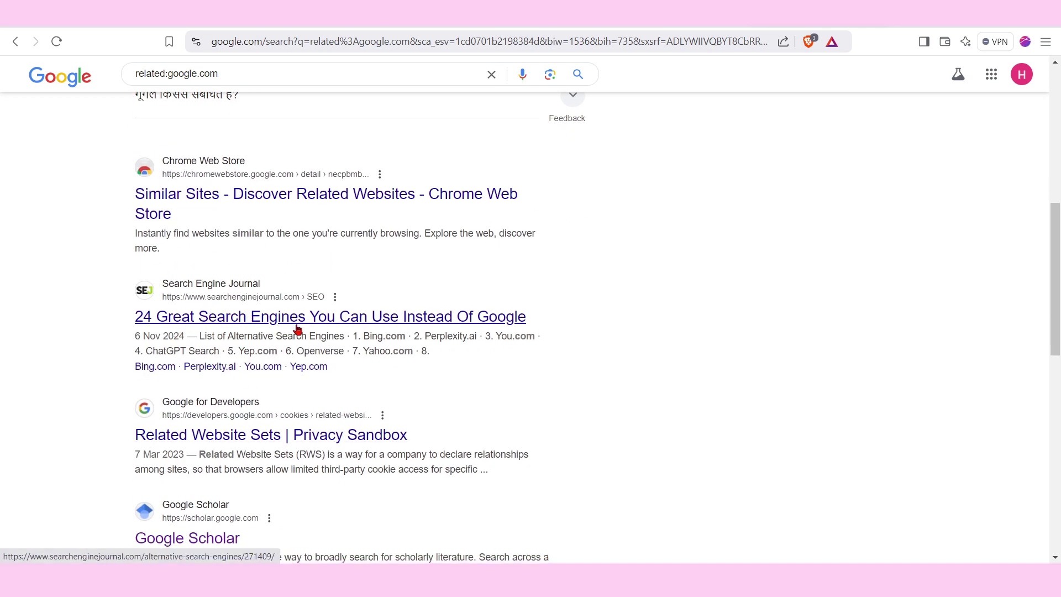
scroll(280, 396, down, 2)
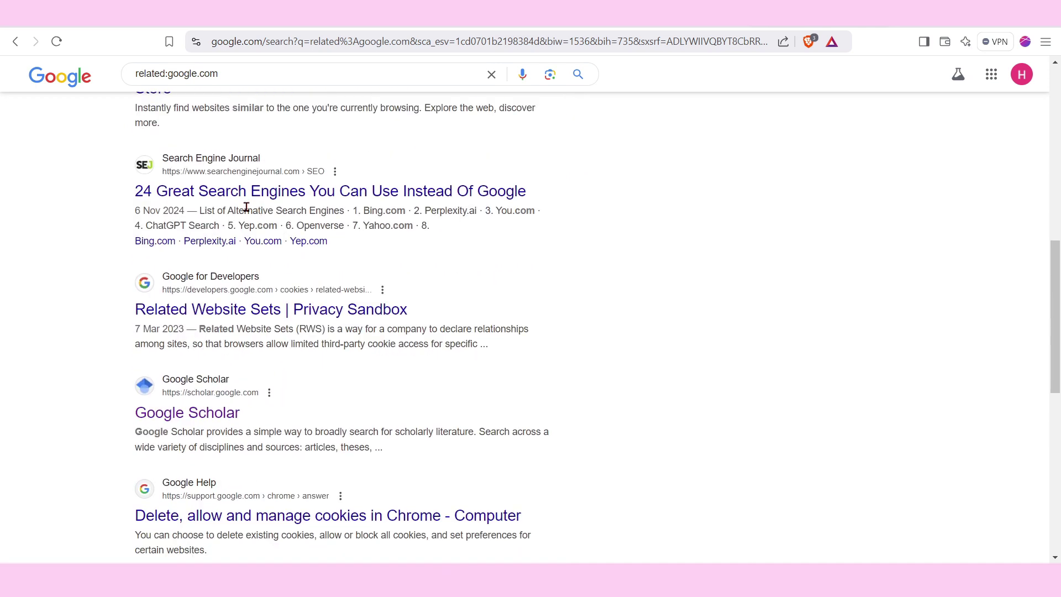
scroll(350, 320, up, 1)
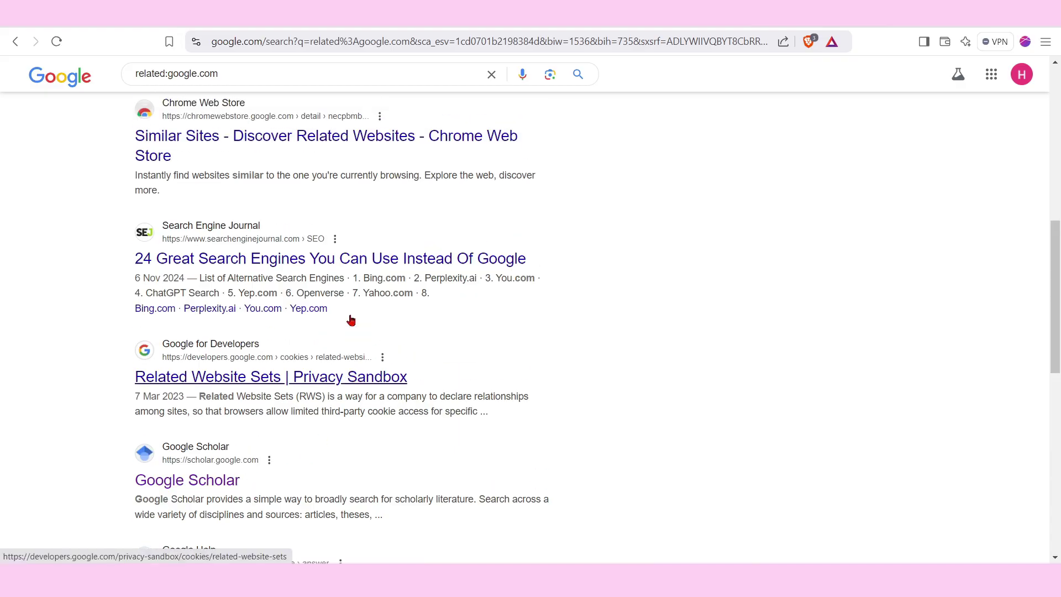
scroll(350, 319, down, 1)
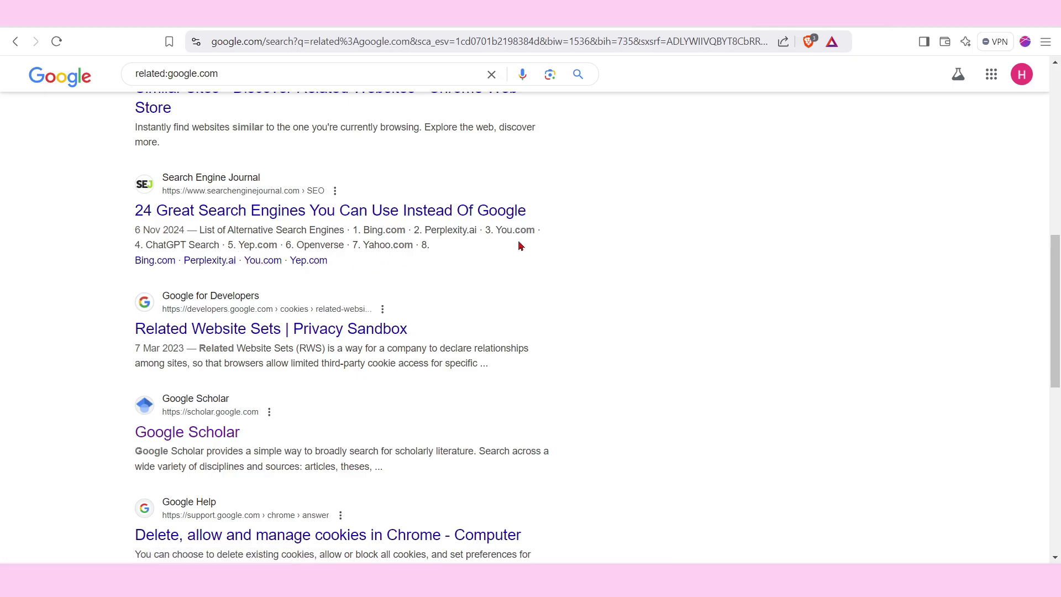
scroll(343, 360, down, 7)
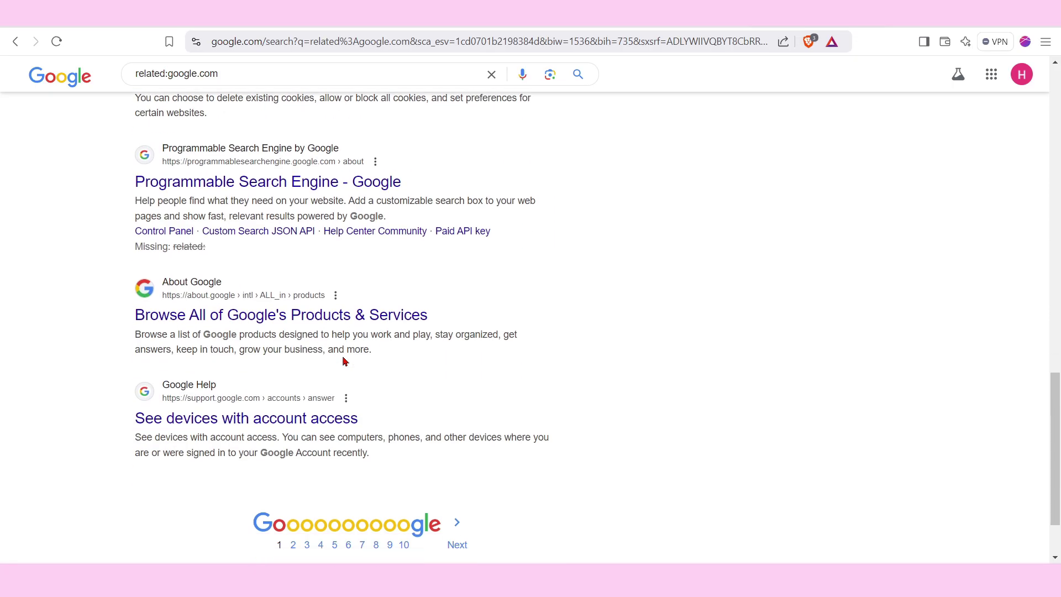
scroll(343, 361, down, 2)
scroll(343, 361, up, 15)
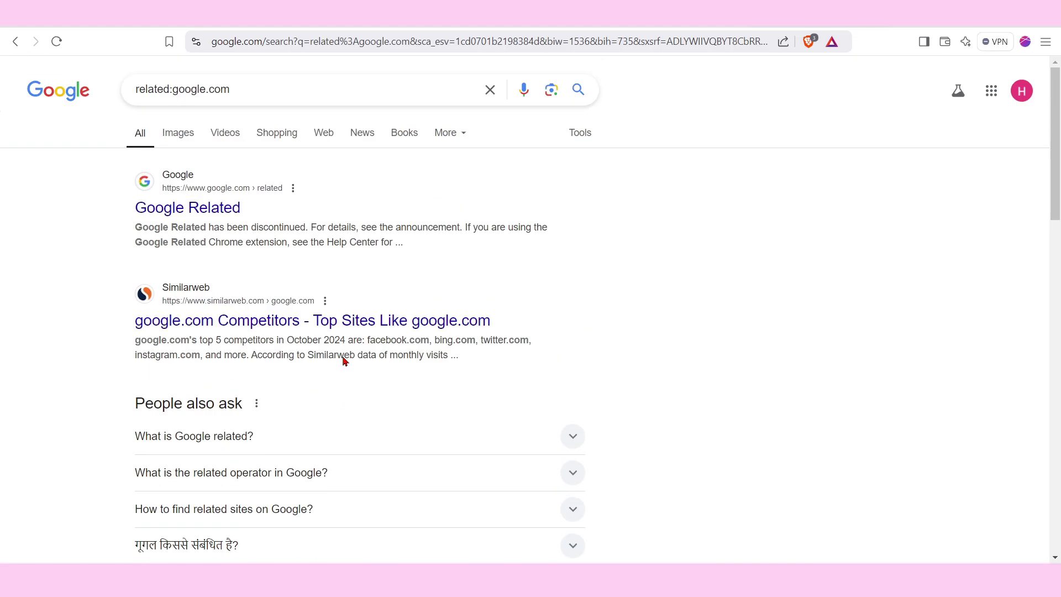
Replace google.com in the query with stackoverflow to make related:stackoverflow, and run the search.
click(238, 86)
key(BackSpace)
key(BackSpace)
key(BackSpace)
key(BackSpace)
key(BackSpace)
key(BackSpace)
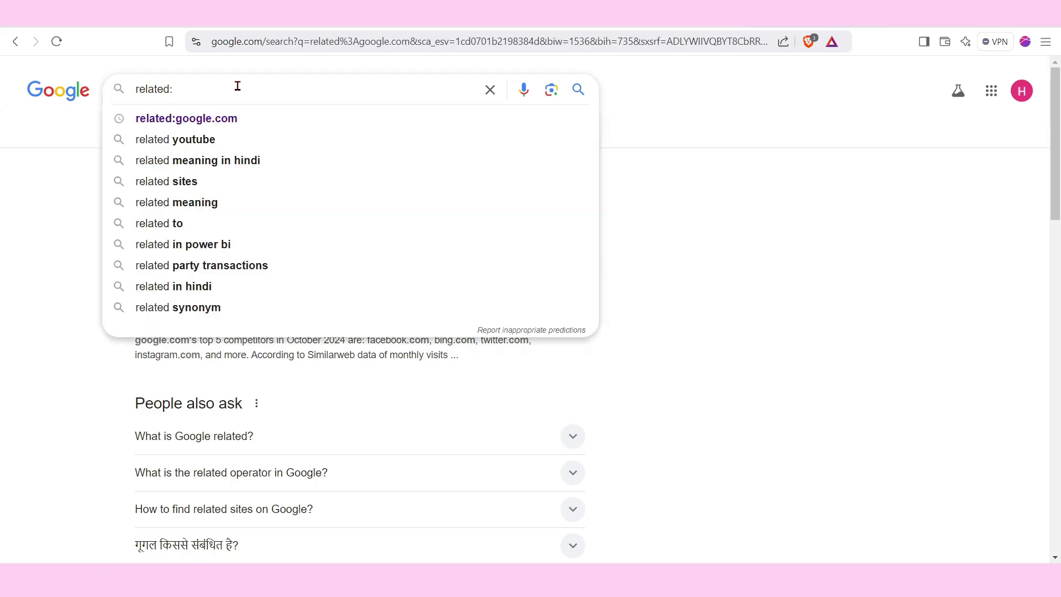
text(stackoverflow)
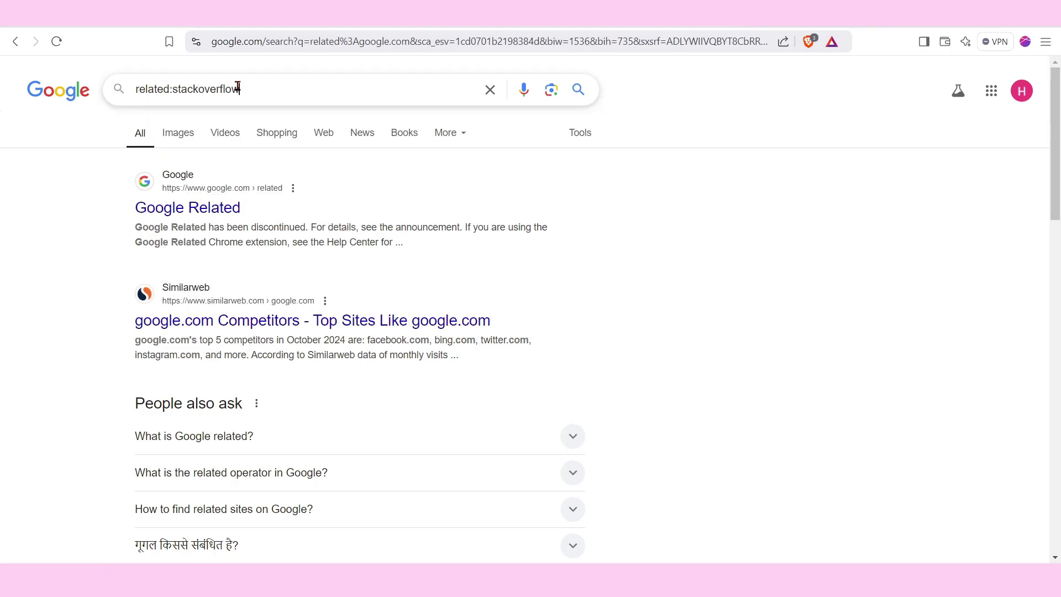
key(Return)
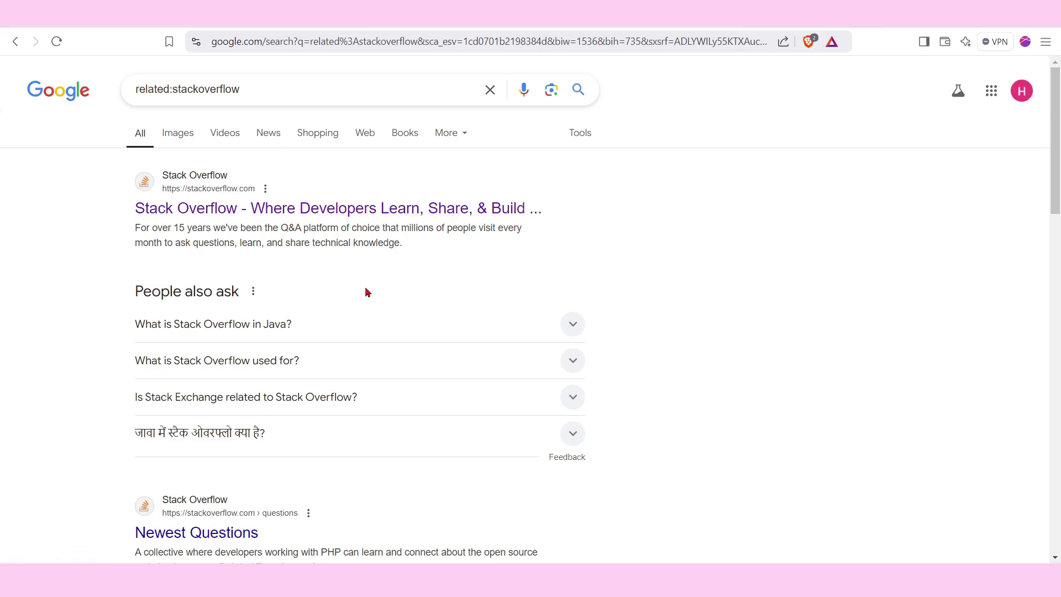
Examine the related:stackoverflow results for alternatives, competitors and sister sites of Stack Overflow.
scroll(329, 348, down, 3)
scroll(188, 348, down, 3)
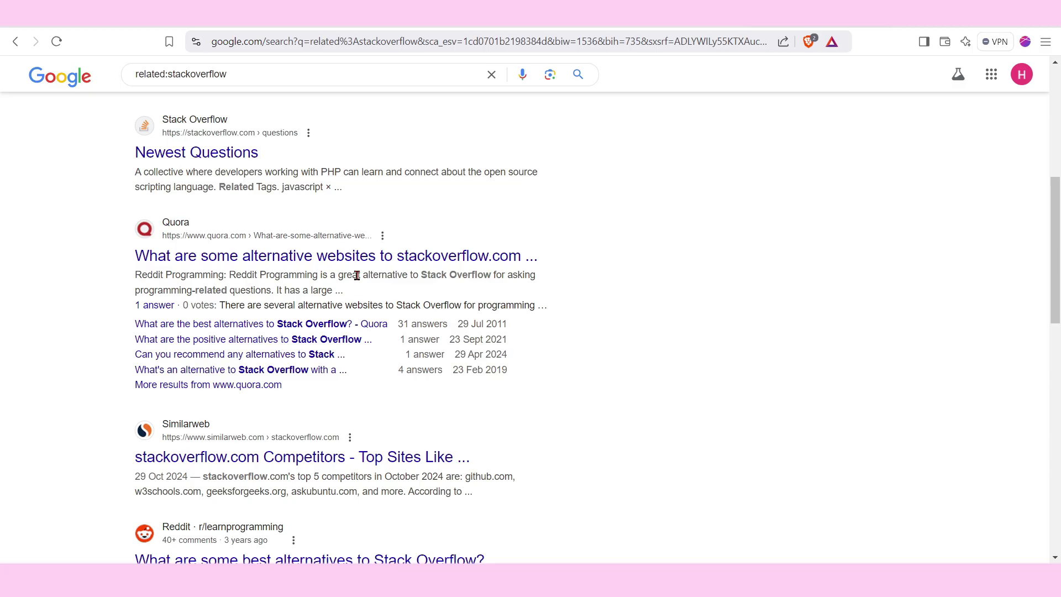
scroll(357, 275, down, 3)
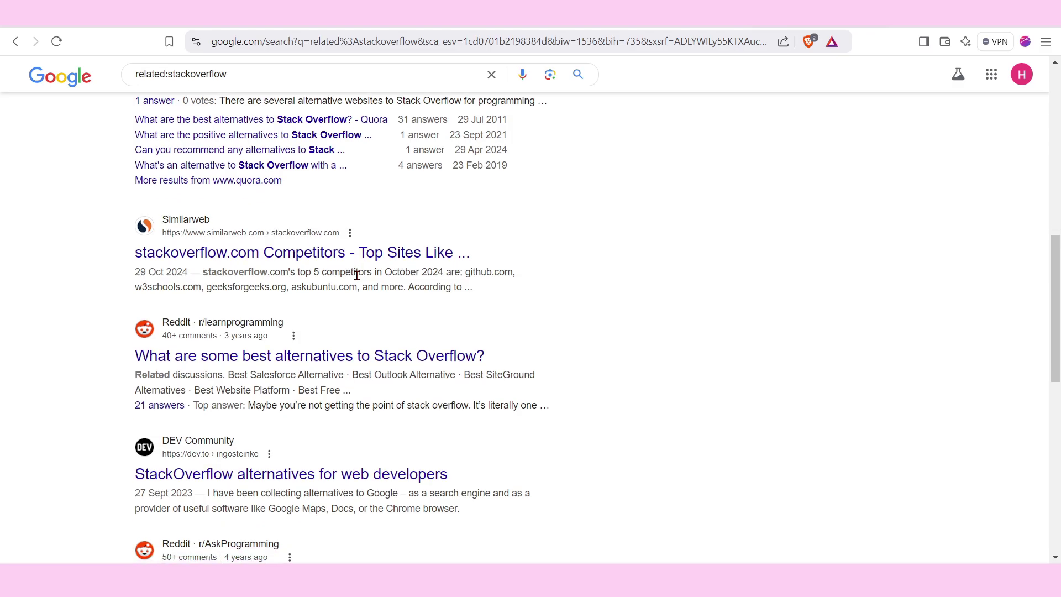
scroll(357, 277, up, 10)
scroll(357, 279, down, 14)
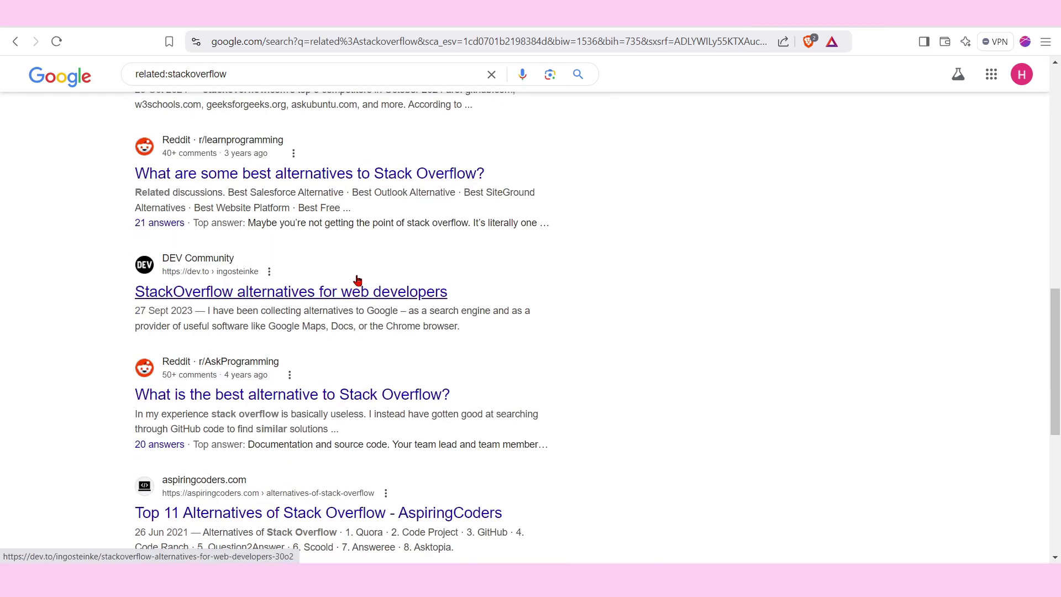
scroll(357, 279, down, 3)
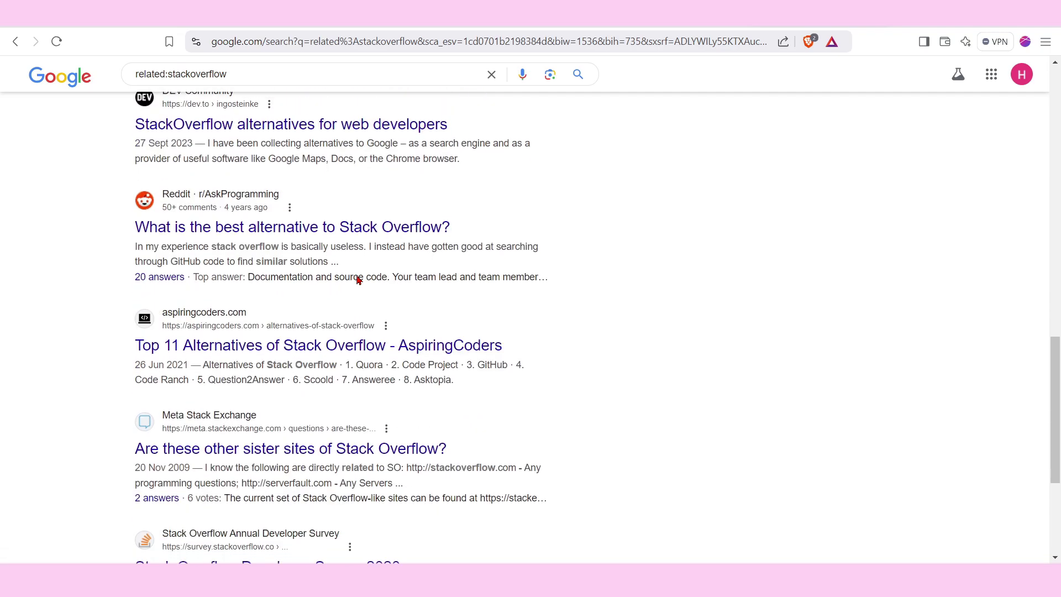
scroll(357, 279, down, 1)
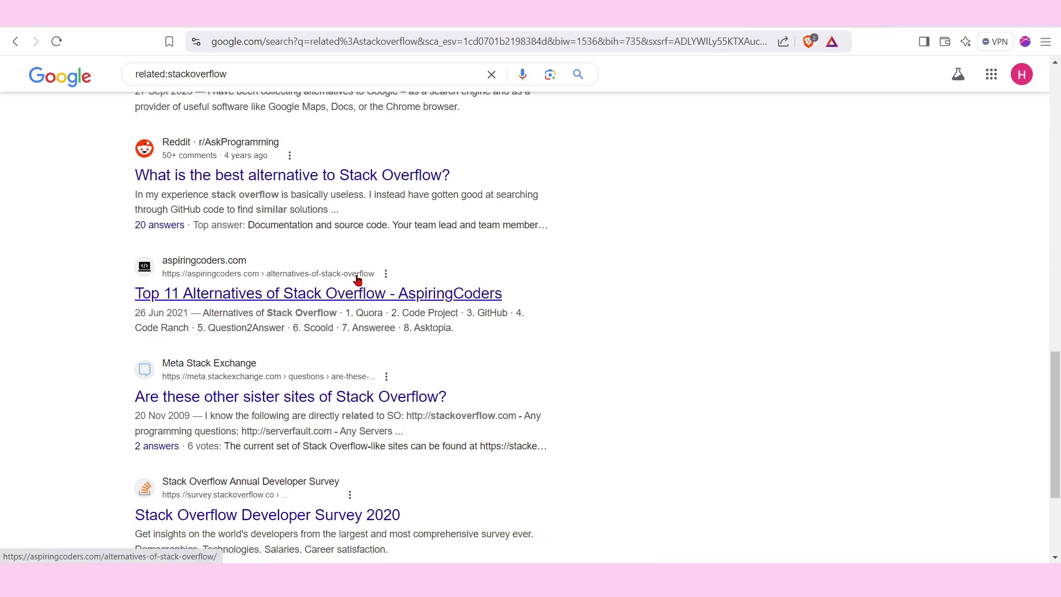
scroll(325, 407, down, 3)
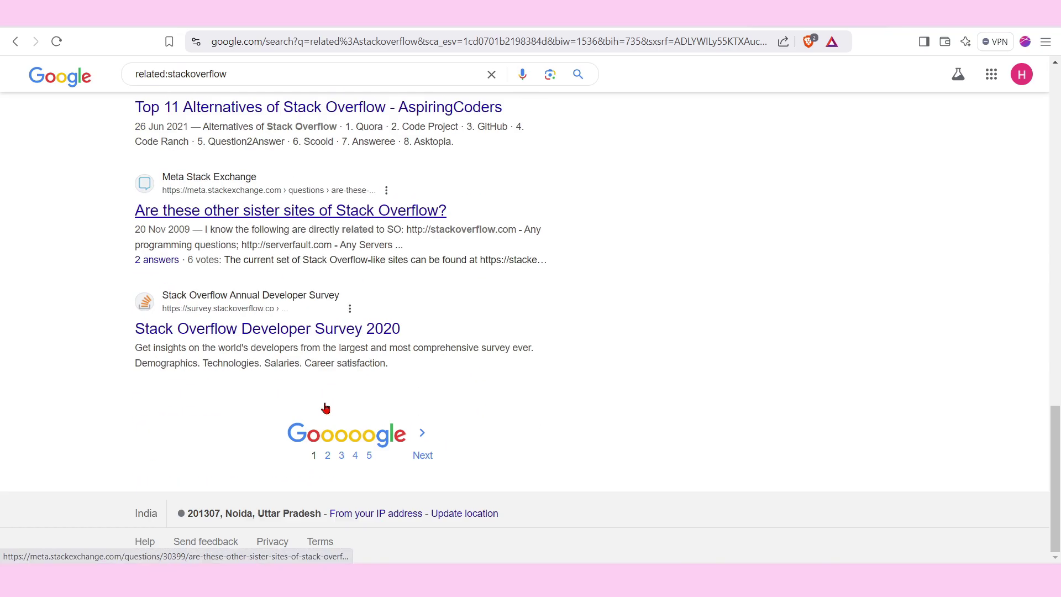
scroll(324, 407, up, 10)
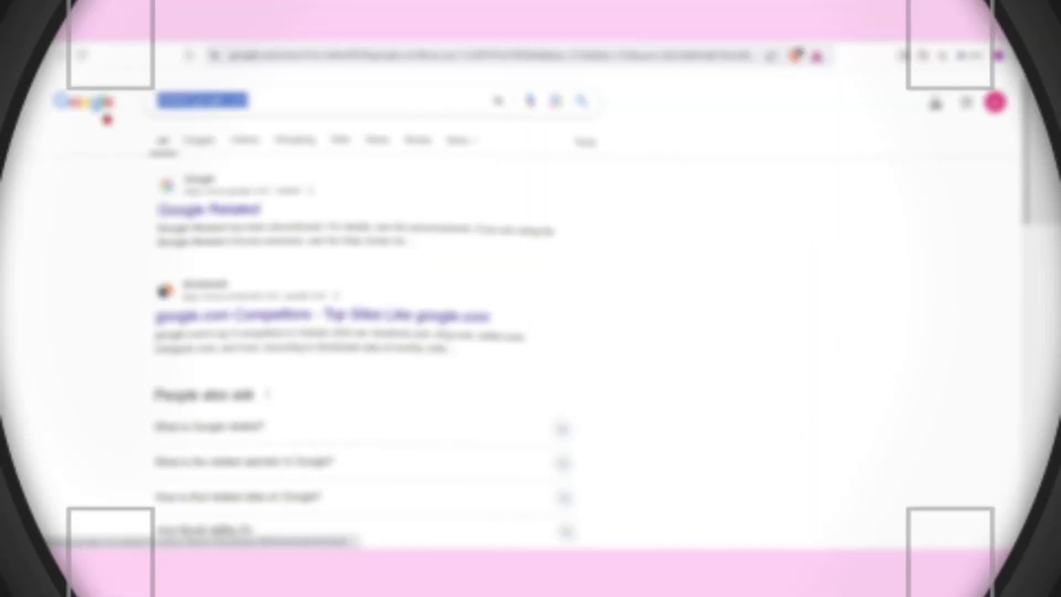
Replace the related: query with "data strucuture and algorithm course before:2024" and run the search.
key(BackSpace)
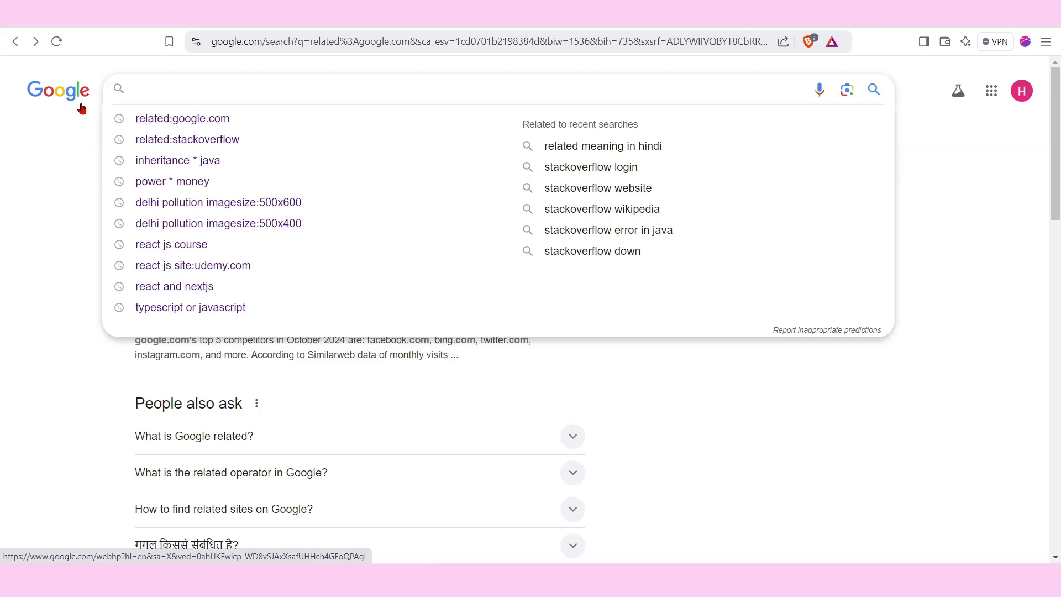
text(data str)
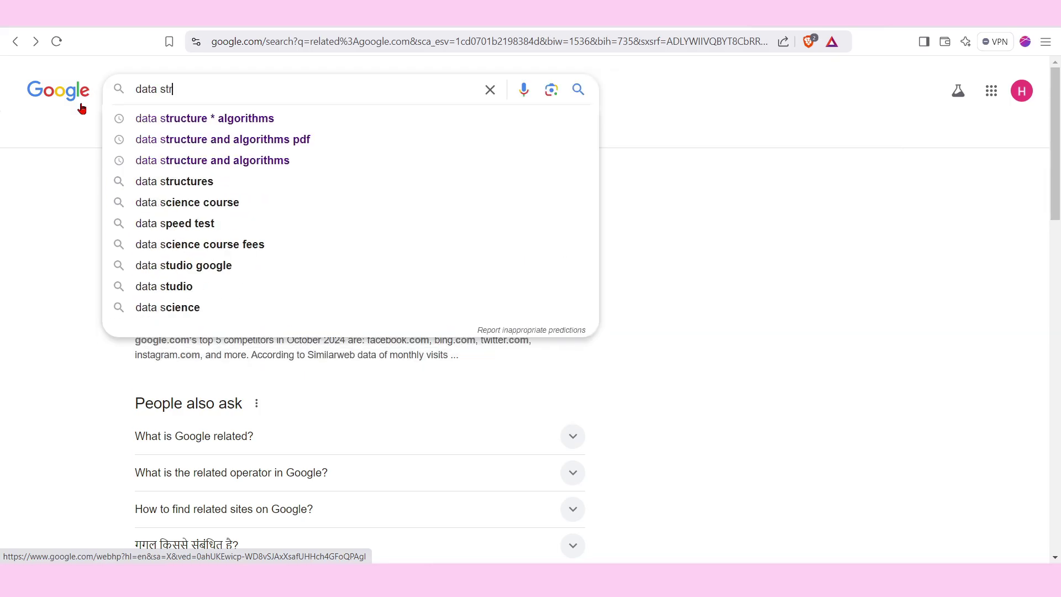
text(ucuture)
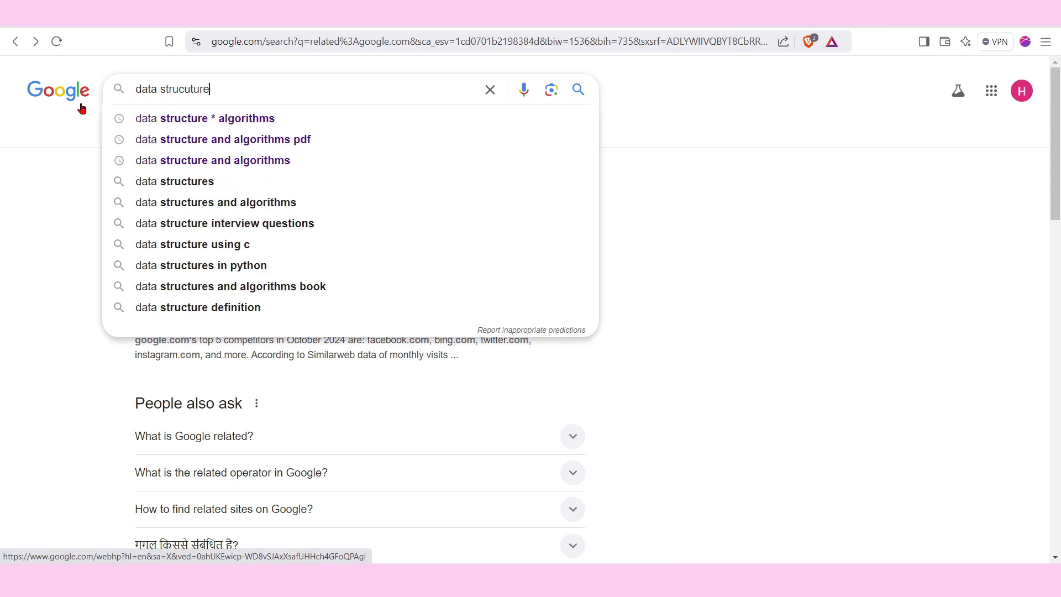
text( and algorih)
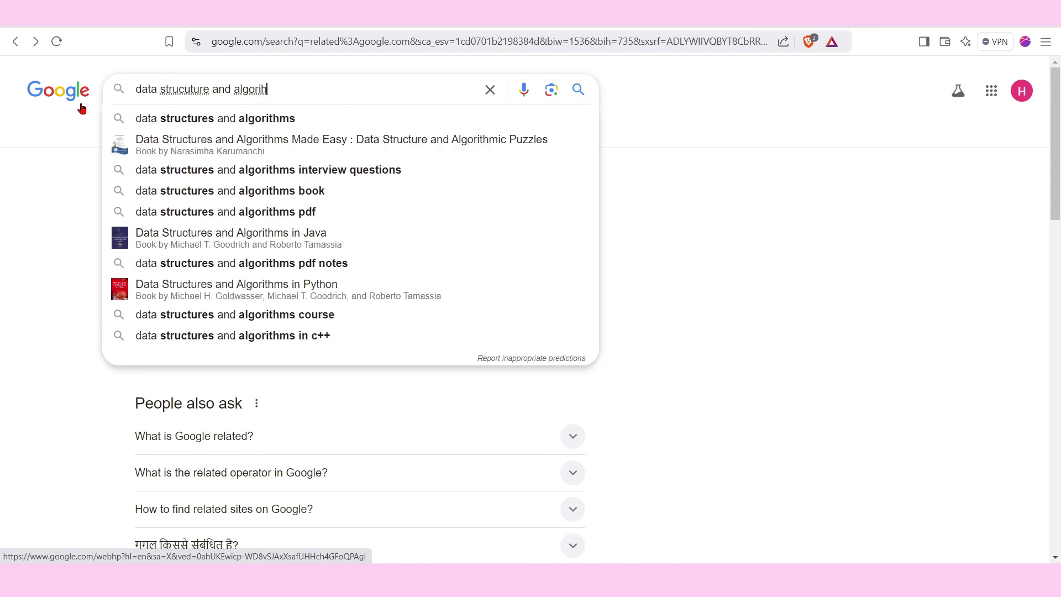
key(BackSpace)
text(thms)
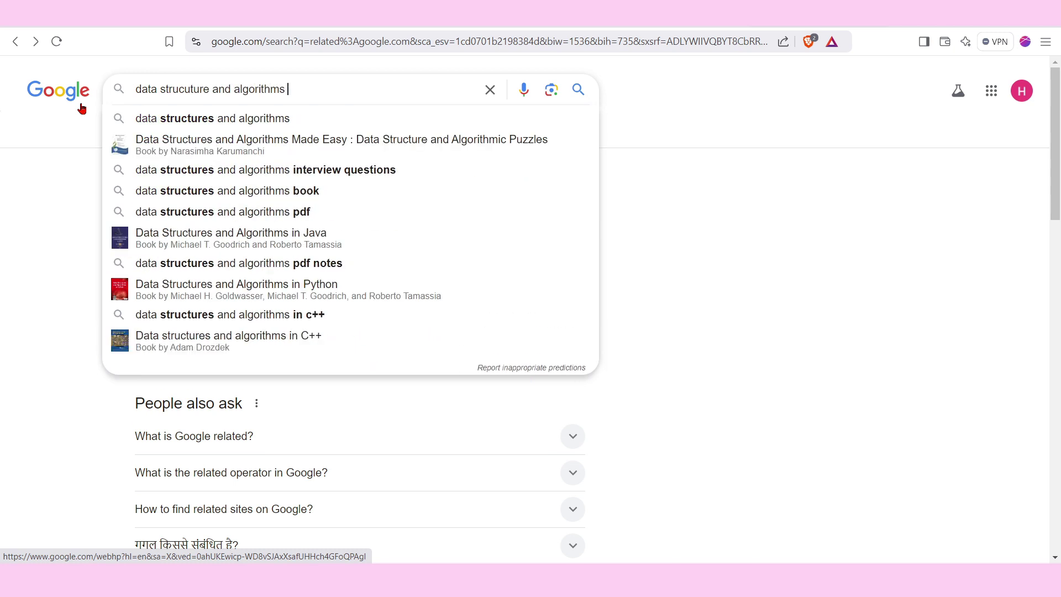
key(BackSpace)
key(BackSpace)
key(BackSpace)
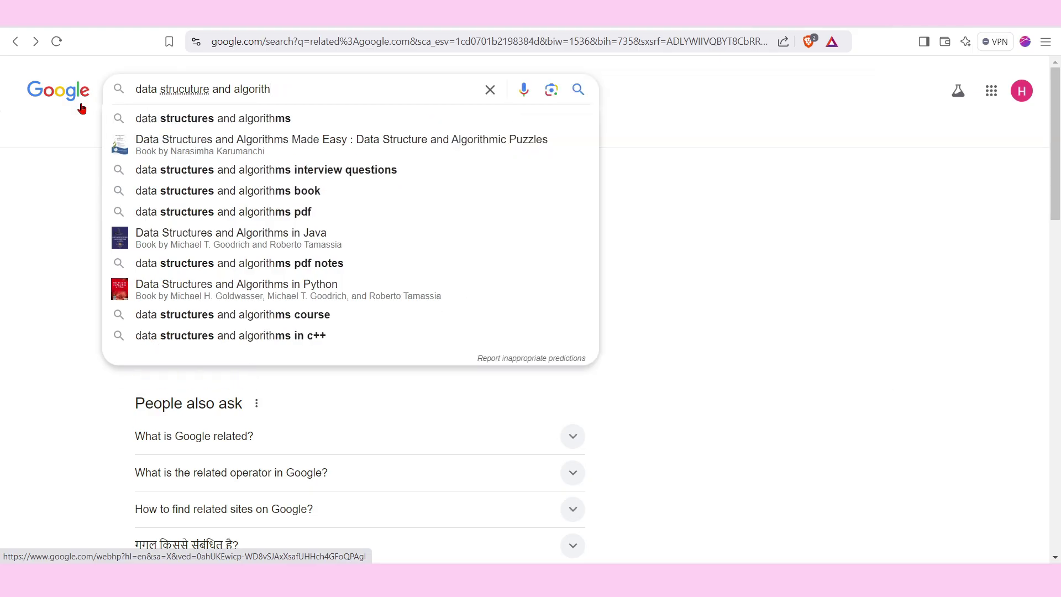
text(m course before)
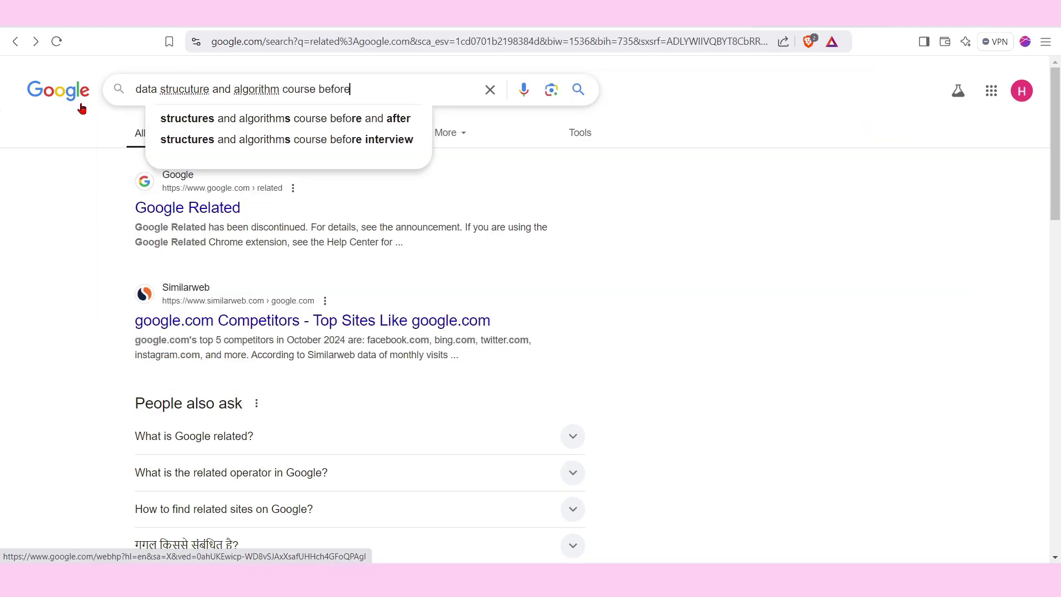
text(:20)
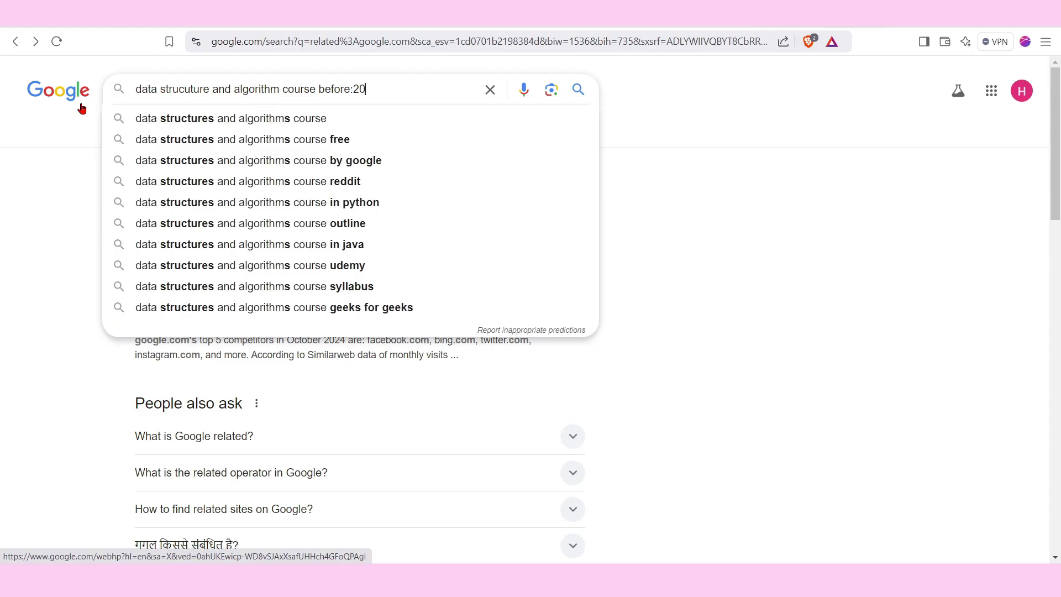
text(24)
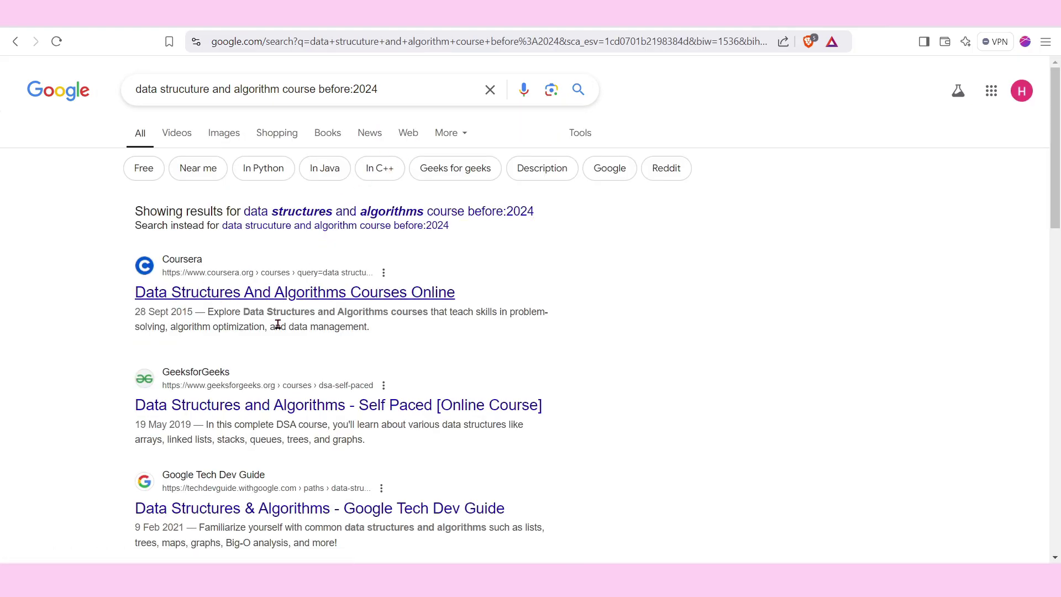
Look through the first page of before:2024 results, checking the publication dates of the listed courses.
scroll(277, 325, down, 2)
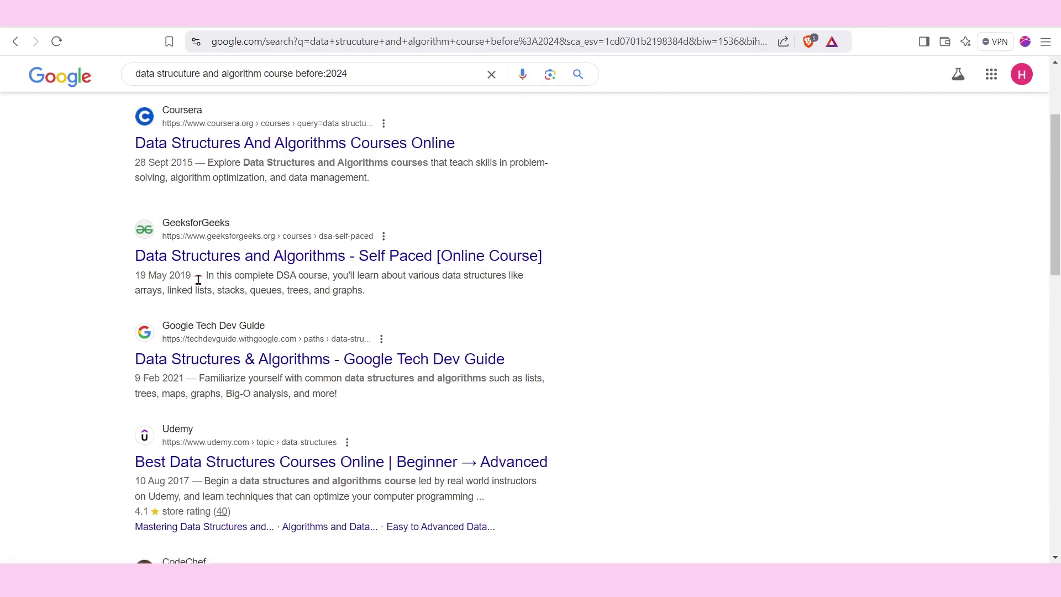
scroll(211, 370, down, 1)
scroll(211, 370, down, 6)
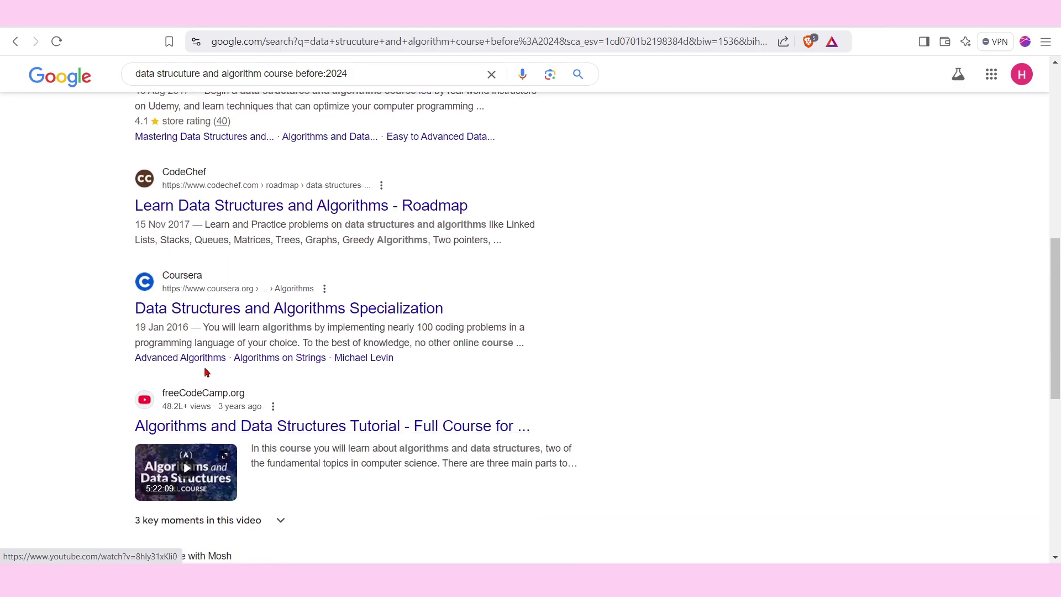
scroll(202, 407, down, 5)
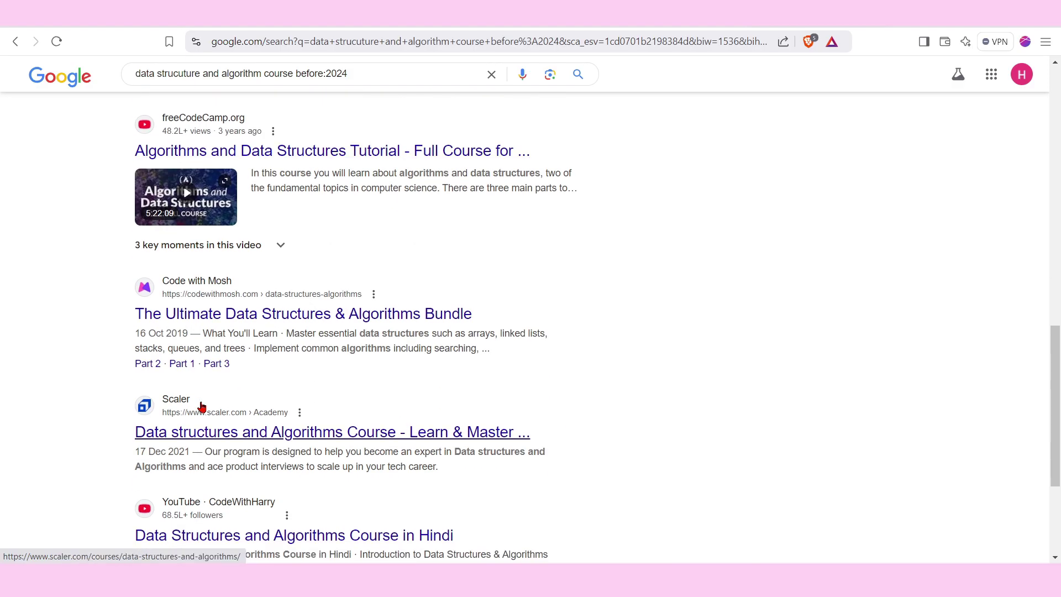
scroll(202, 407, down, 4)
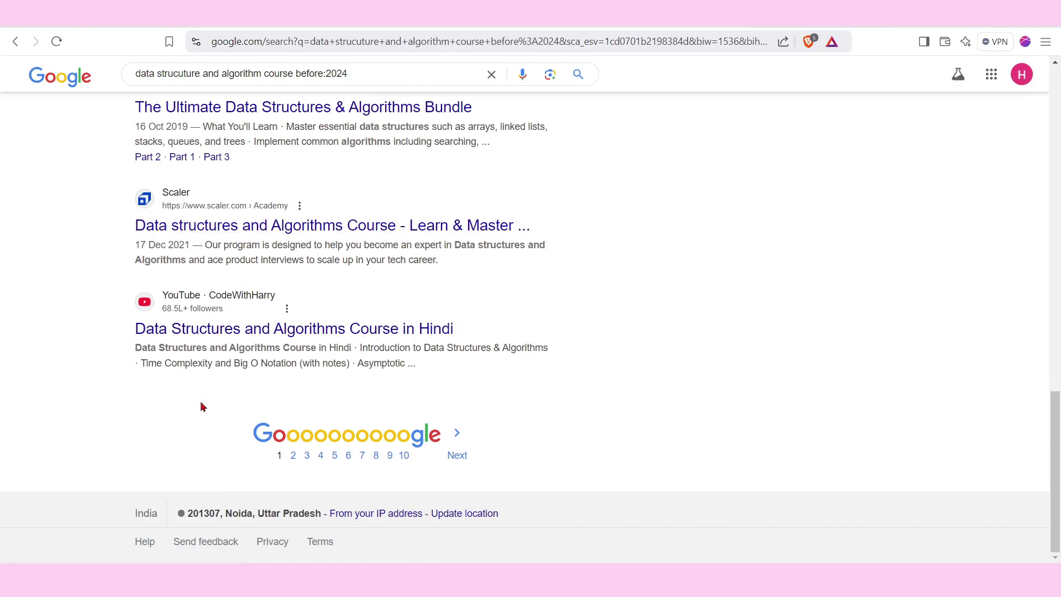
scroll(201, 407, up, 15)
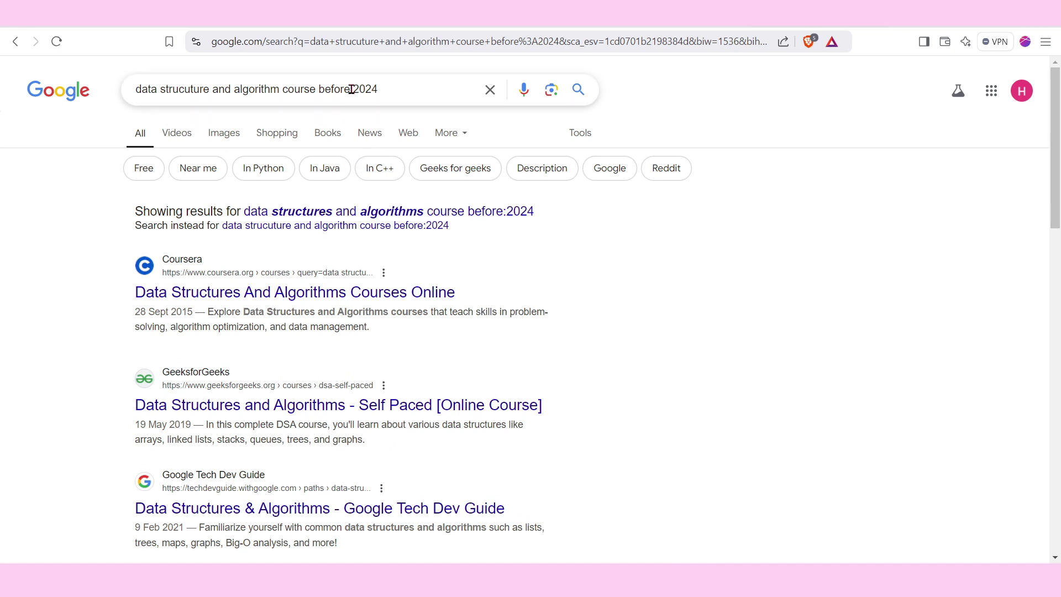
Change the date operator in the course query from before: to after:, set its year to 2021, and run the search.
click(352, 89)
key(BackSpace)
key(BackSpace)
key(BackSpace)
key(BackSpace)
key(BackSpace)
key(BackSpace)
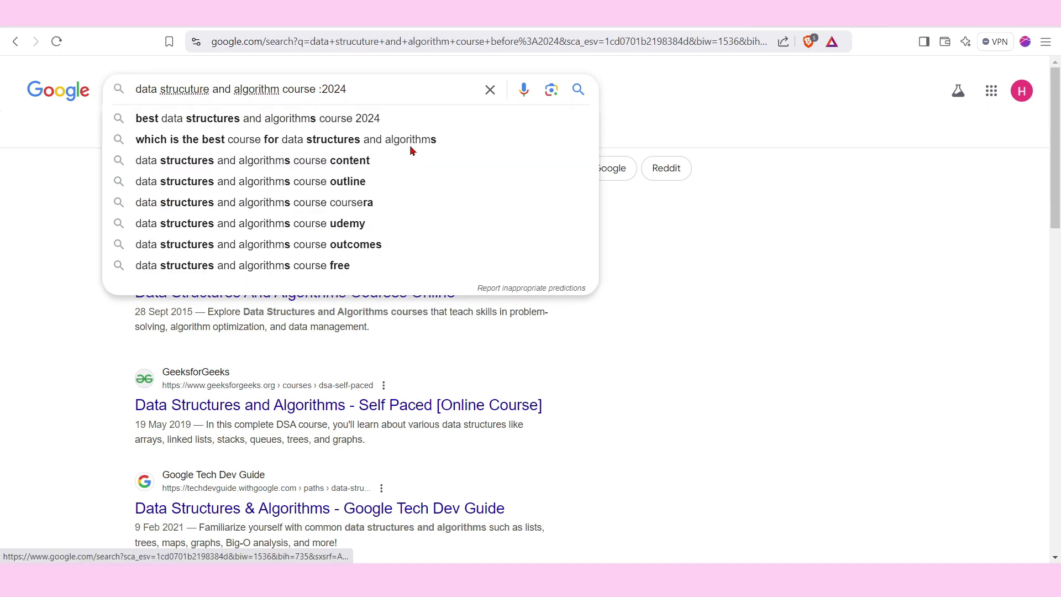
text(after)
key(Escape)
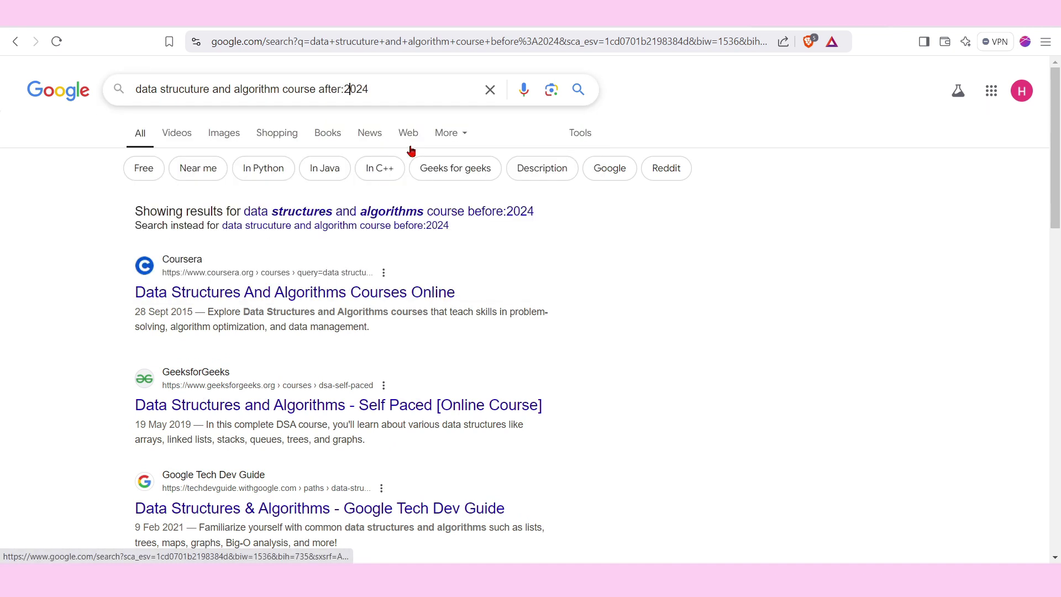
key(End)
key(BackSpace)
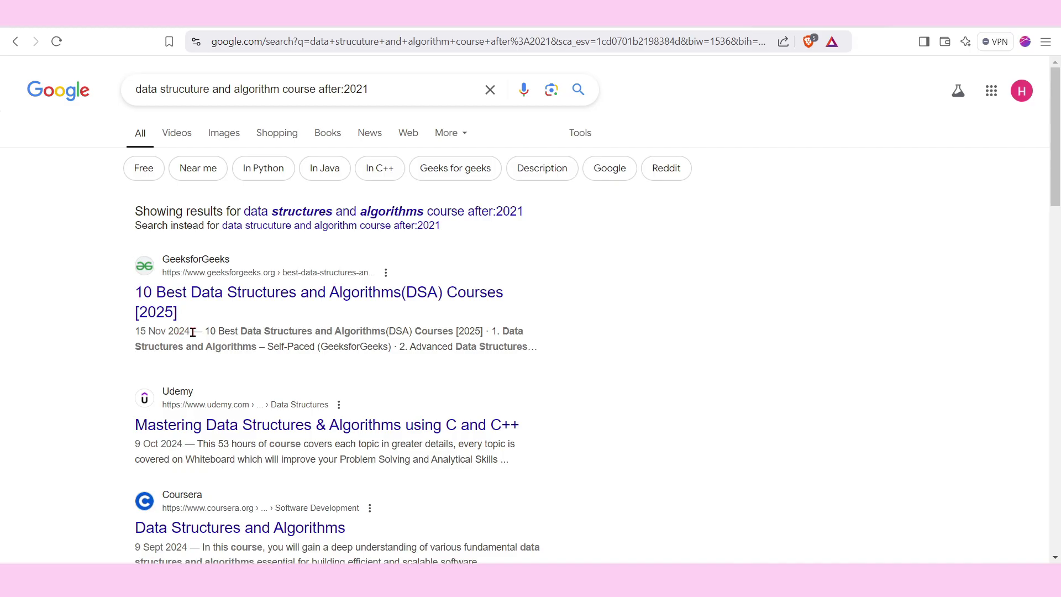
Look through the first page of after:2021 results, checking the dates of the courses, videos and discussions.
scroll(201, 415, down, 2)
scroll(204, 459, down, 3)
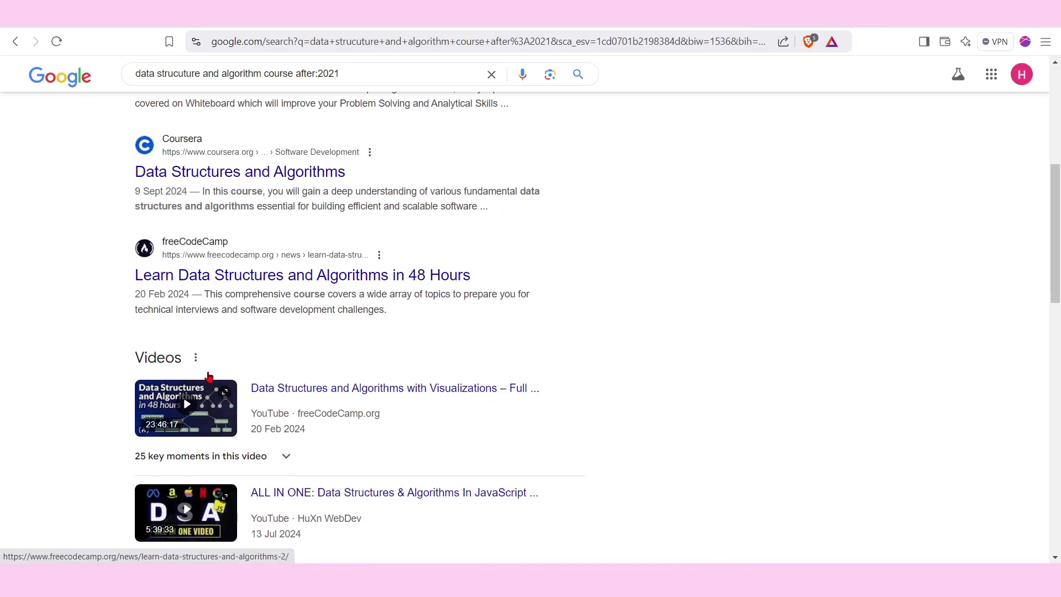
scroll(213, 367, down, 6)
scroll(206, 340, down, 4)
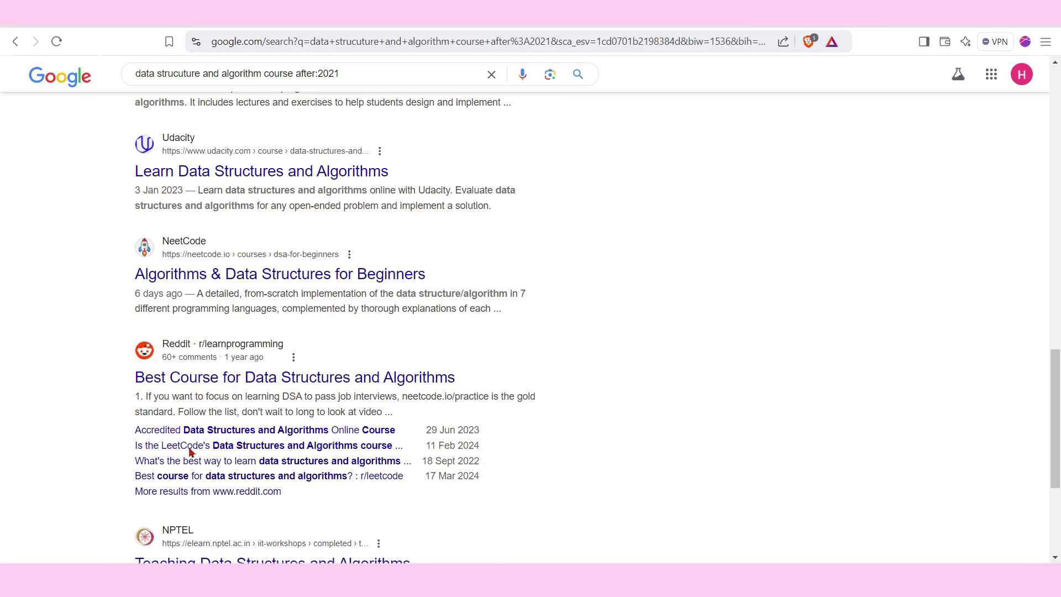
scroll(192, 426, down, 3)
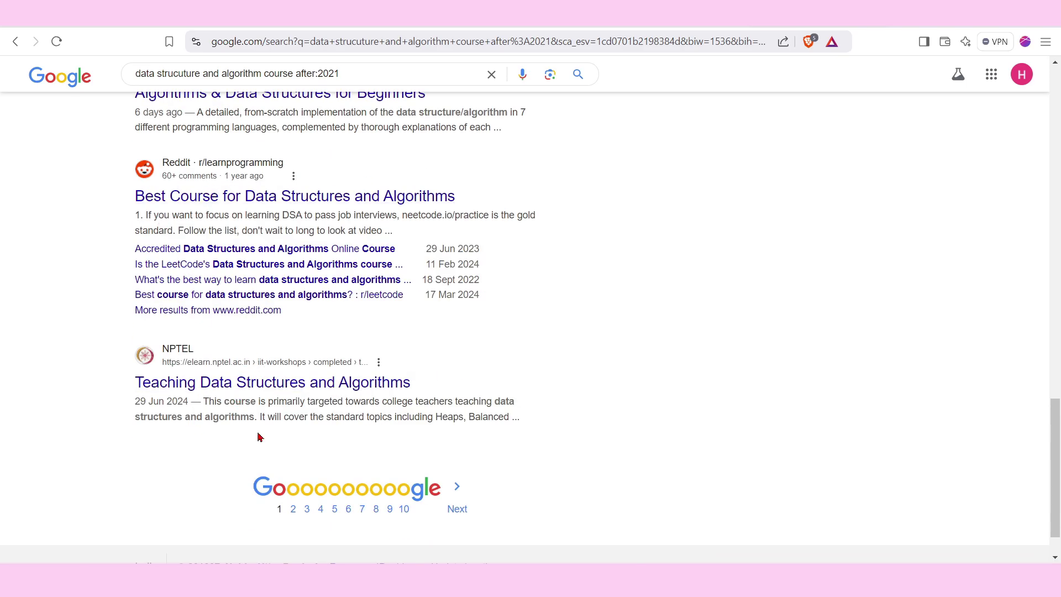
scroll(259, 437, up, 15)
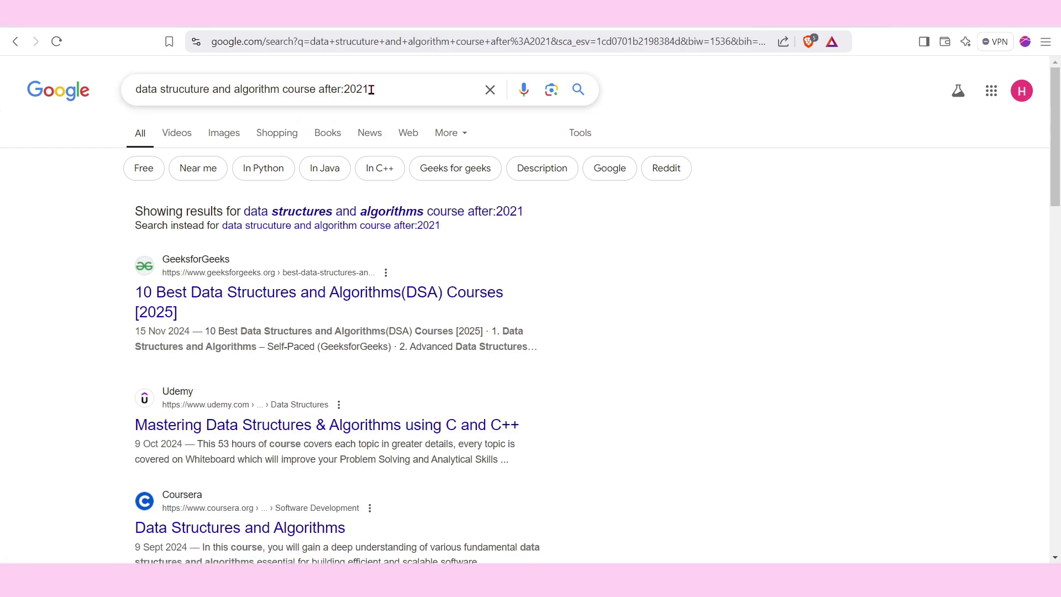
Replace the after: operator in the course query with the year range "2022 ..2024" and run the search.
click(370, 90)
key(BackSpace)
key(BackSpace)
key(BackSpace)
key(BackSpace)
key(BackSpace)
key(BackSpace)
key(BackSpace)
key(BackSpace)
key(BackSpace)
key(BackSpace)
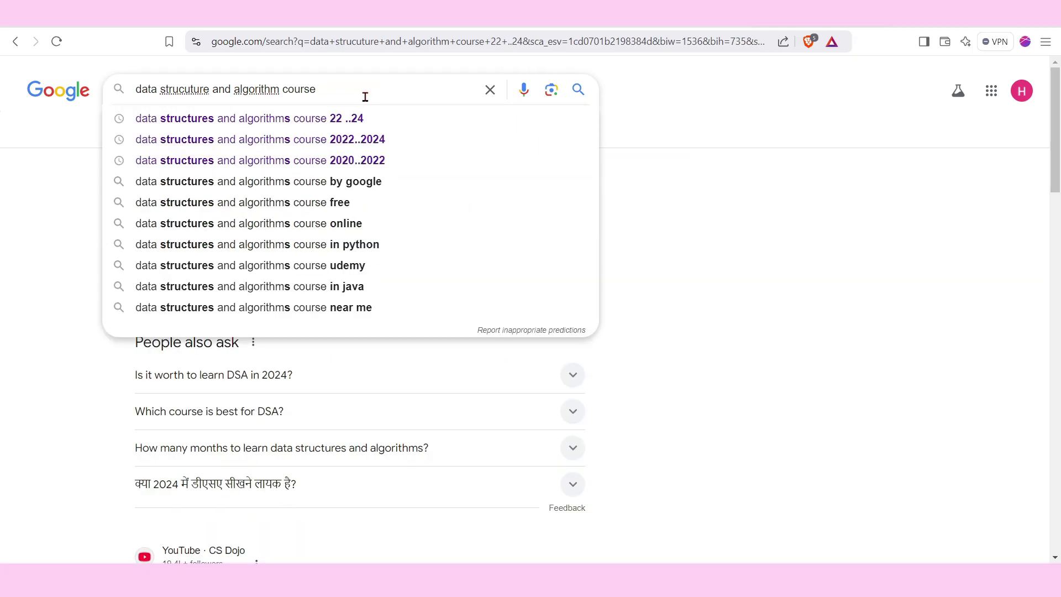
text(202)
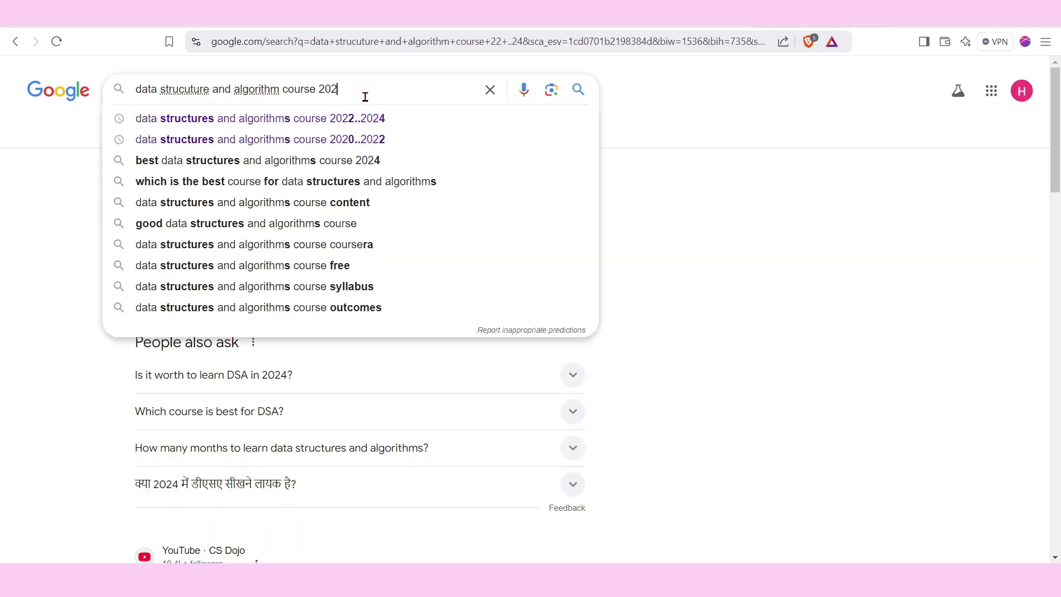
text(2)
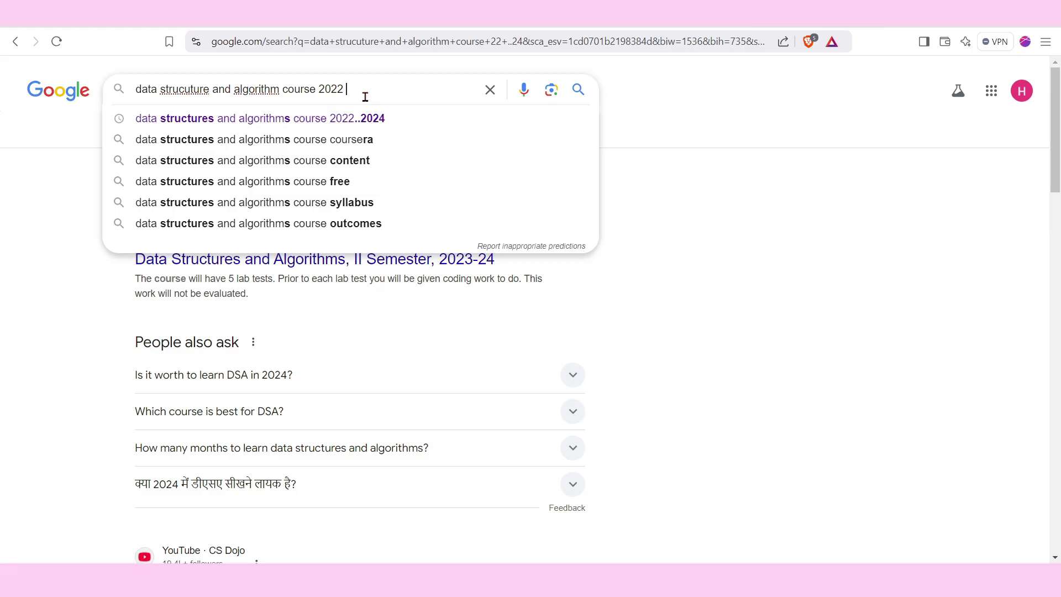
text( ..2024)
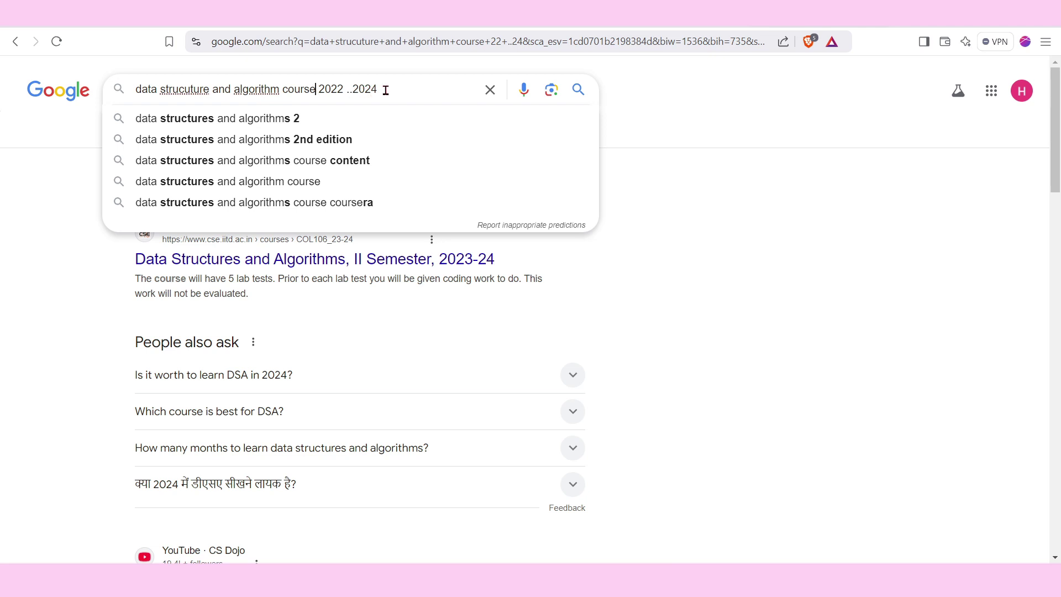
drag(382, 90, 347, 91)
click(350, 92)
key(Return)
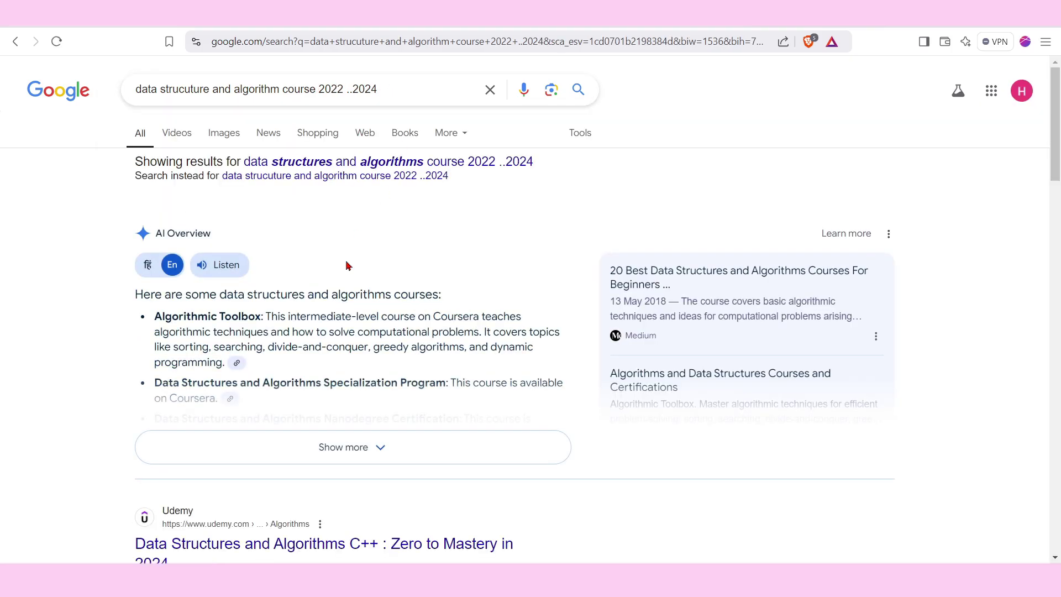
Examine the whole first page of results for the 2022 ..2024 range, checking which years the courses mention.
scroll(312, 338, down, 4)
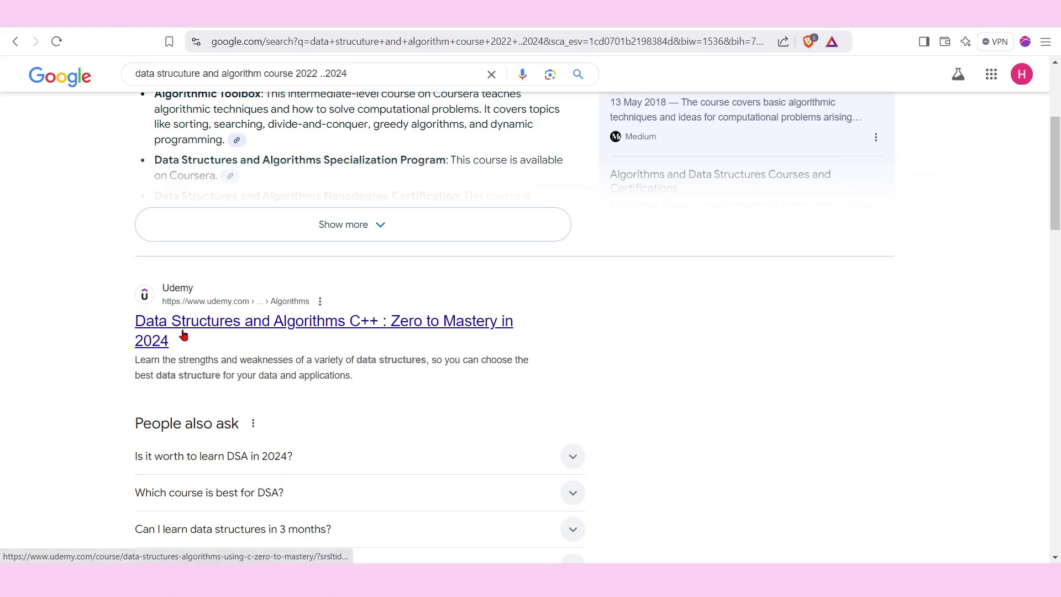
scroll(227, 379, down, 6)
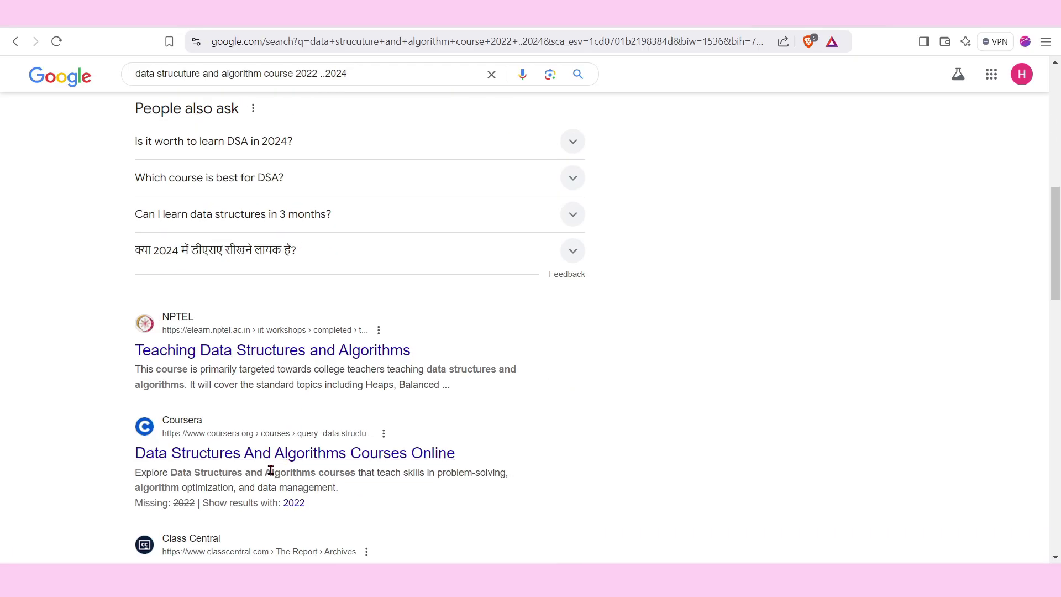
scroll(271, 470, down, 5)
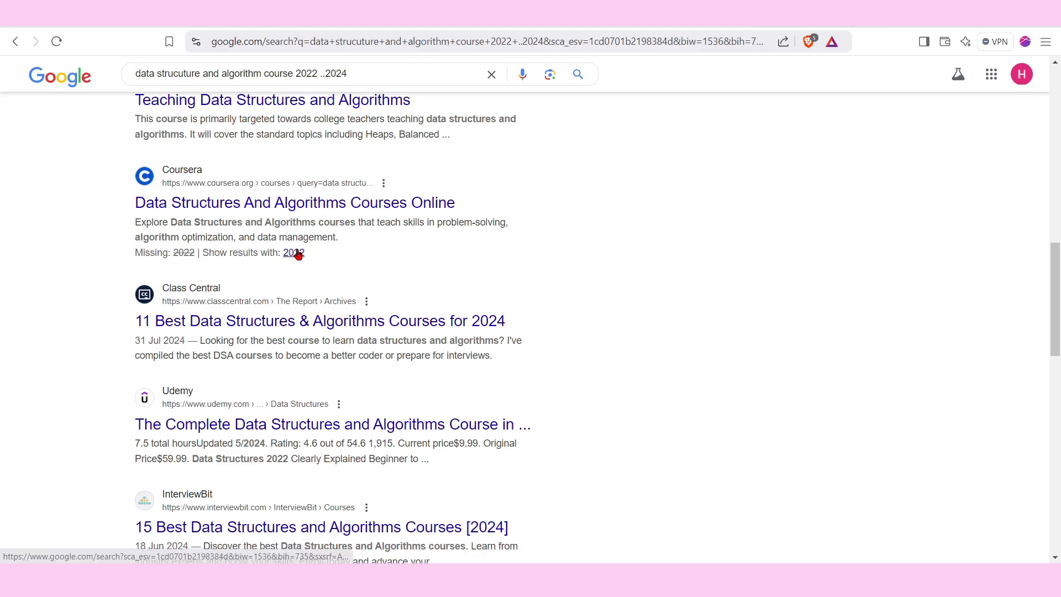
scroll(298, 254, down, 1)
scroll(347, 376, down, 4)
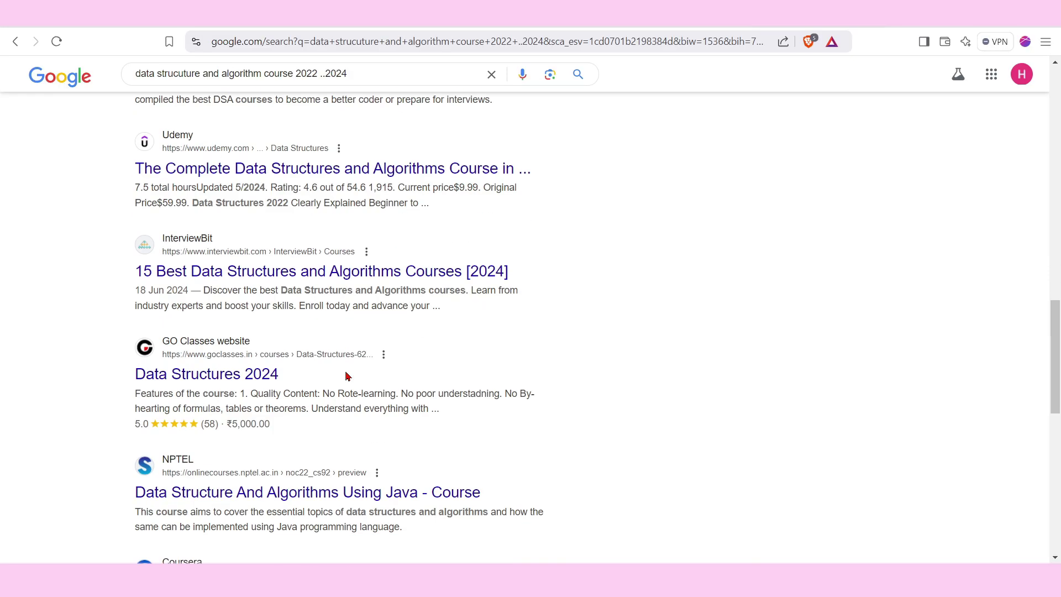
scroll(433, 360, down, 5)
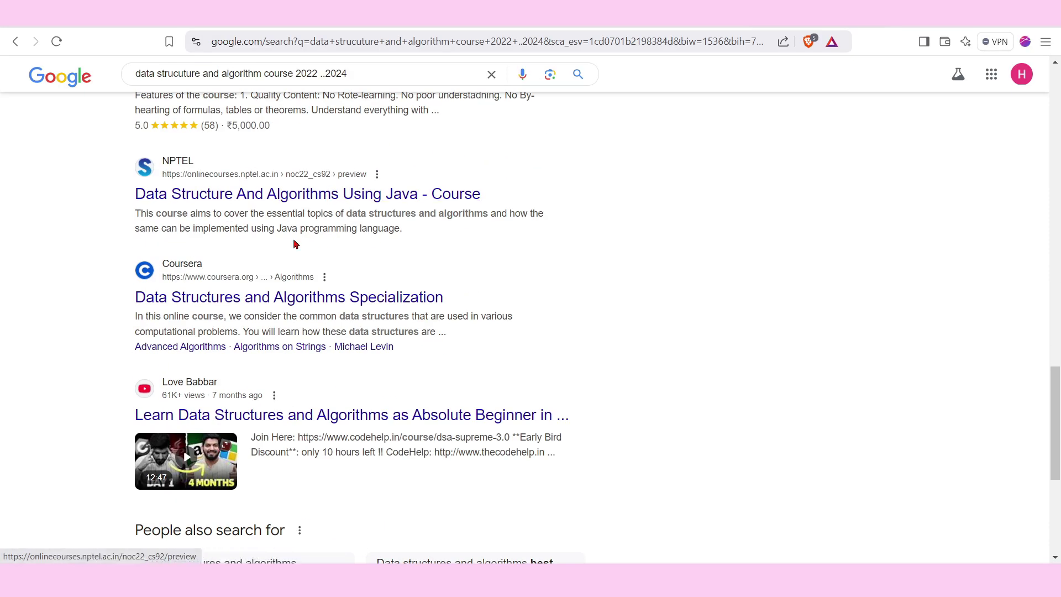
scroll(295, 244, down, 5)
scroll(294, 244, up, 20)
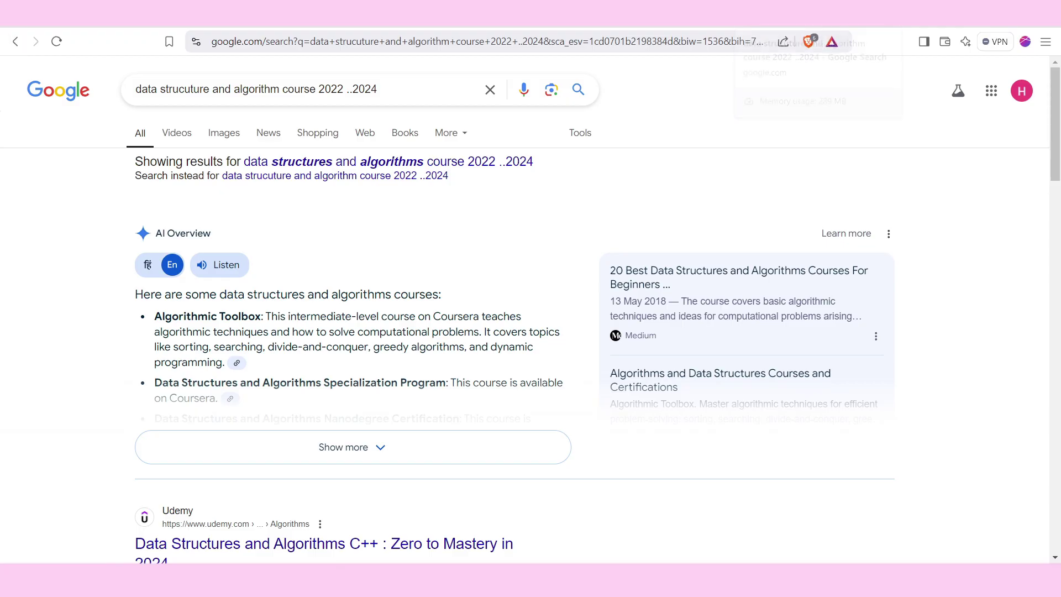
Open a new browser tab and search for googlecom from the address bar.
key(ctrl+t)
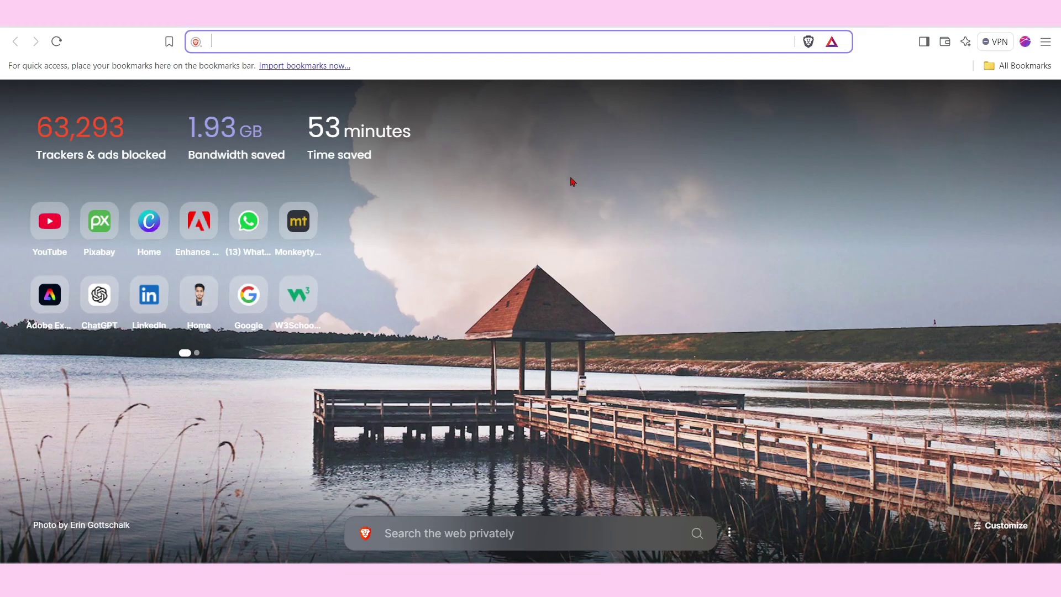
text(google)
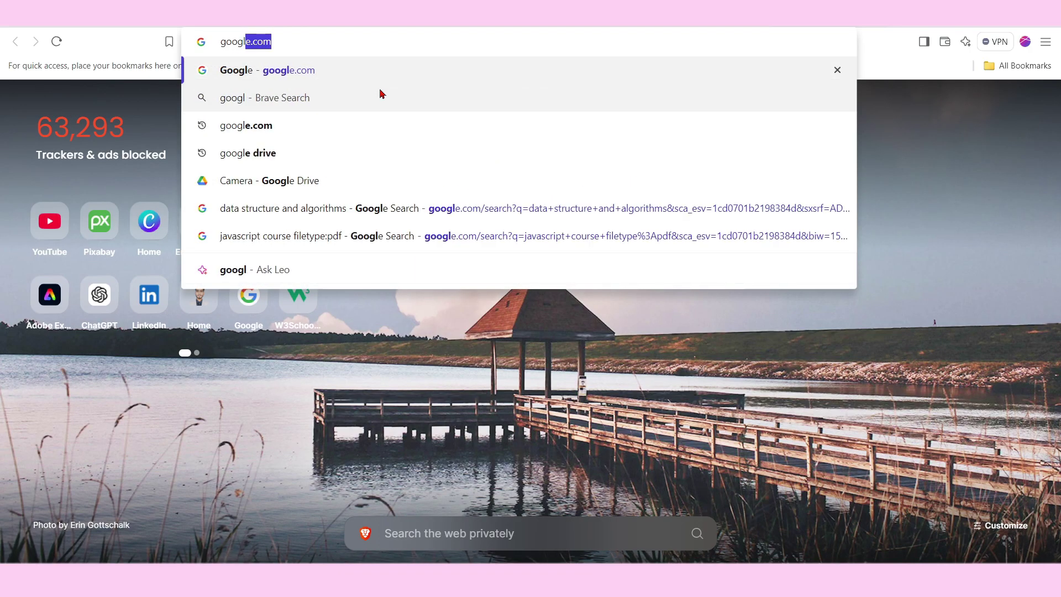
text(com)
key(Return)
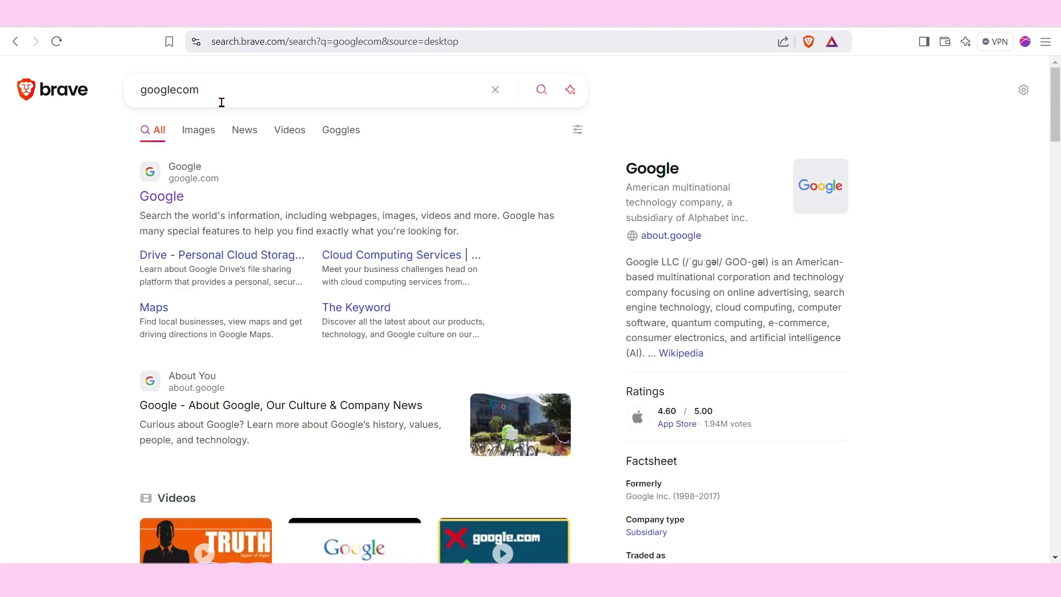
Open the Google homepage from the search results and enter "computer application" as the query.
click(161, 199)
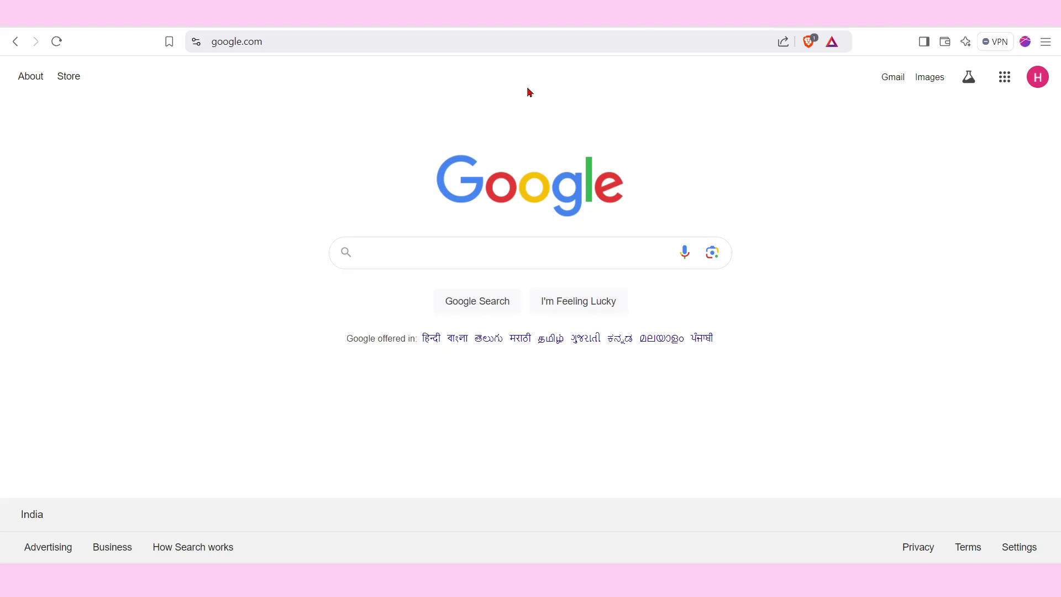
click(391, 249)
text(comp)
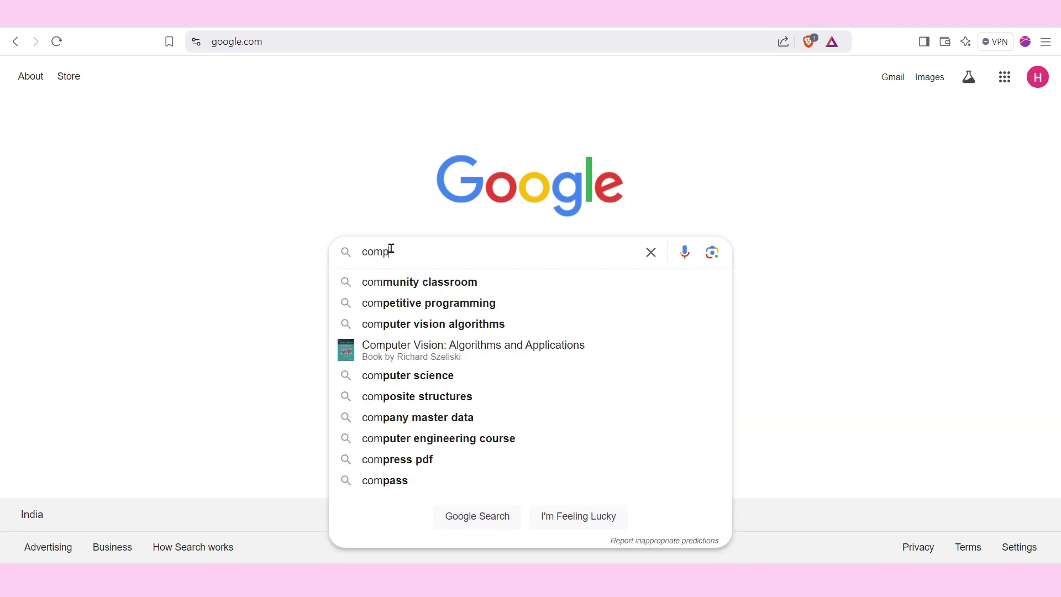
text(uter applicaiton)
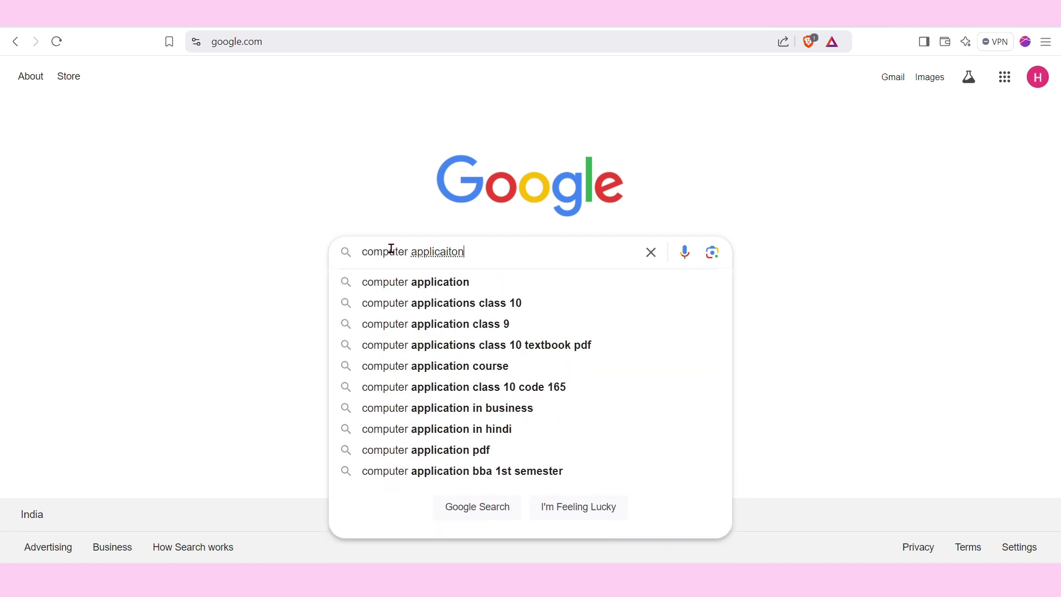
key(BackSpace)
key(BackSpace)
key(BackSpace)
key(BackSpace)
text(tion )
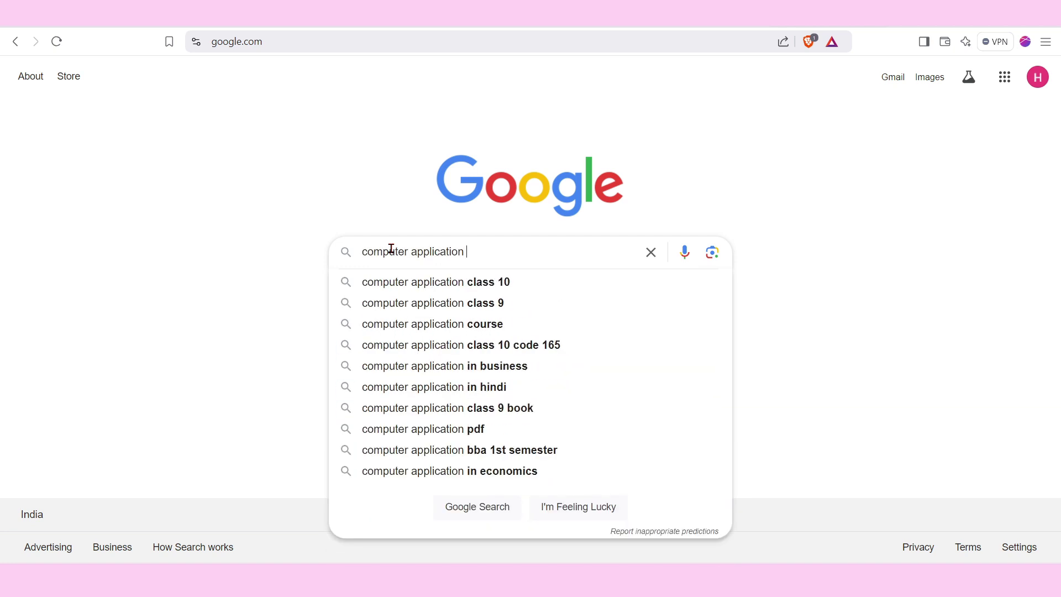
text(in)
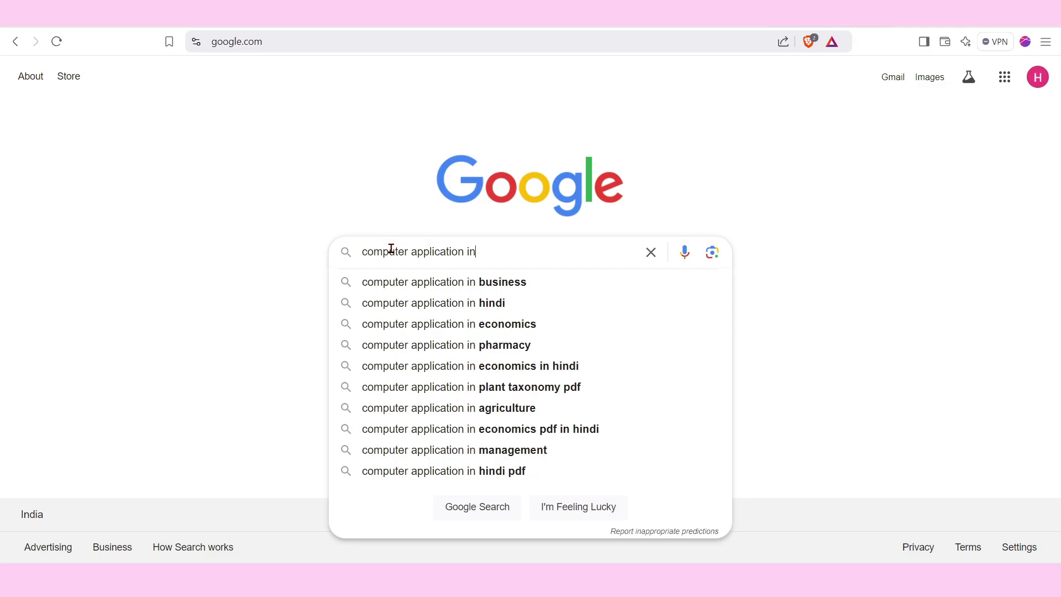
key(BackSpace)
key(BackSpace)
key(BackSpace)
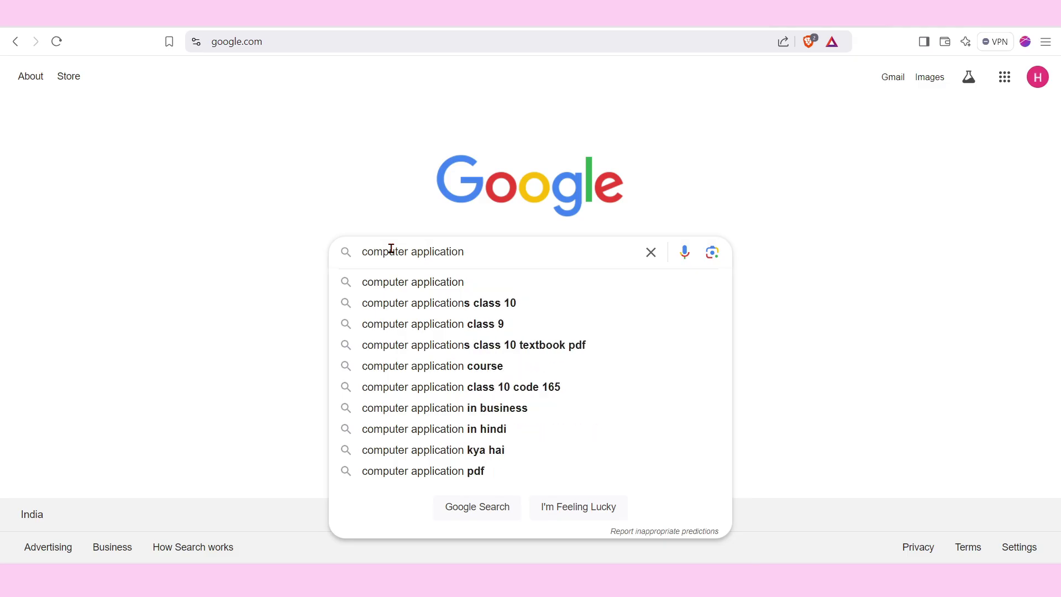
Put the operator "intitle:" directly in front of the computer application query and run the search.
click(365, 251)
text(intitle)
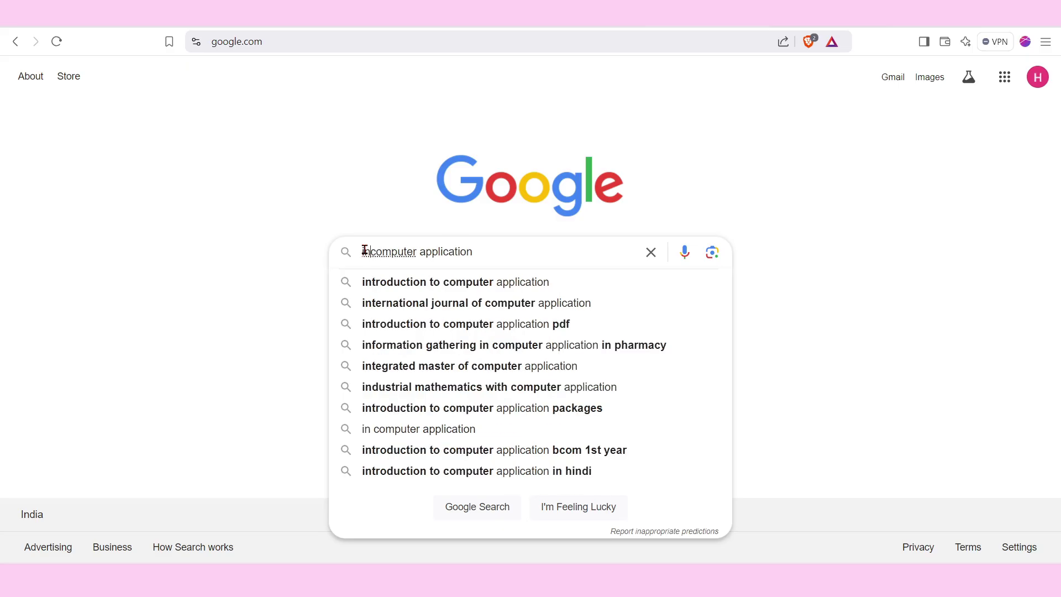
text(:)
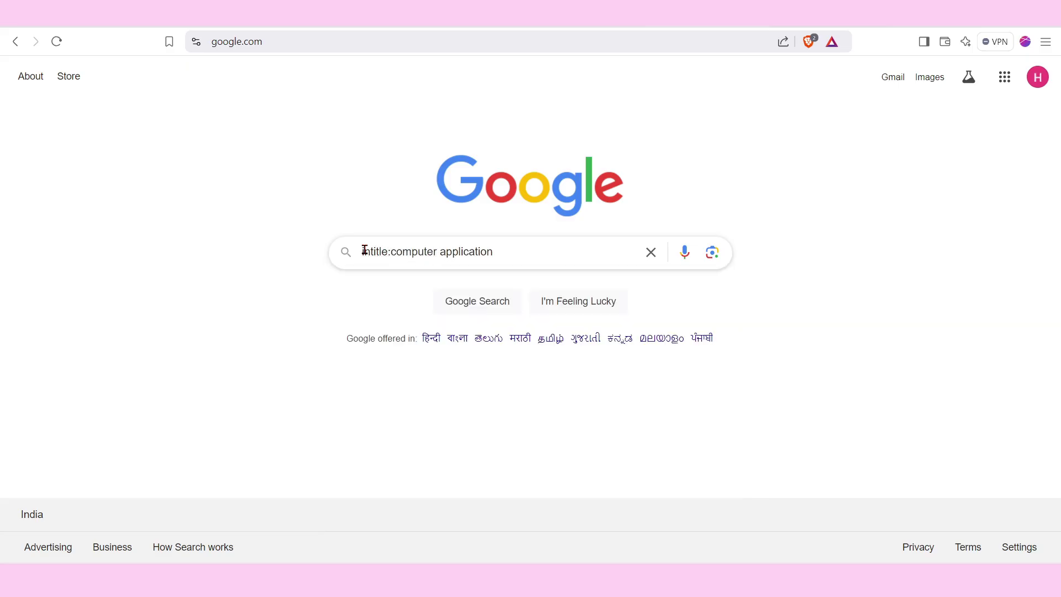
key(Return)
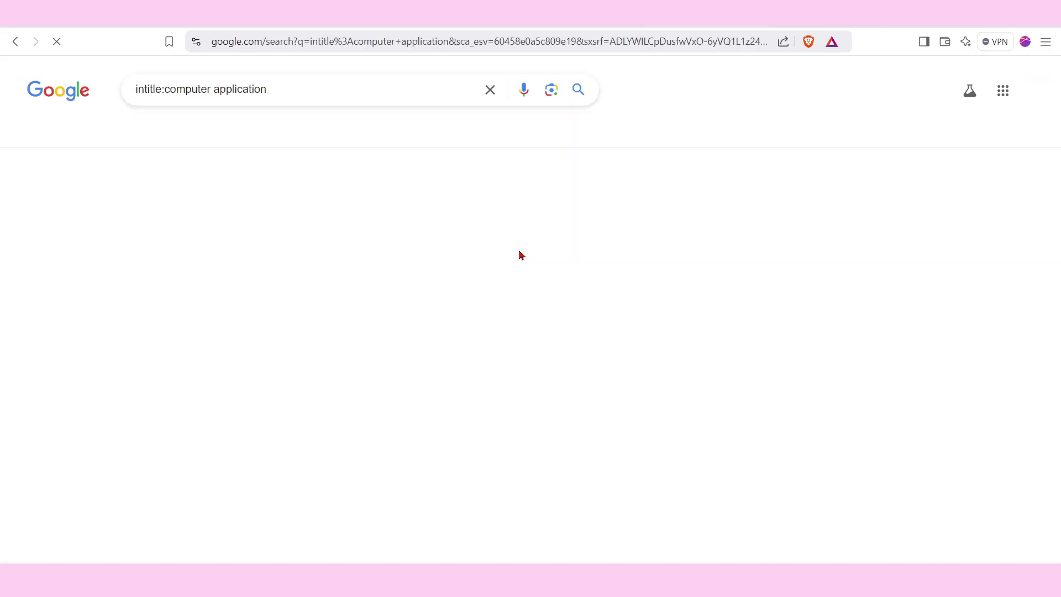
Look through the intitle: results, checking whether the page titles contain the words computer and application.
scroll(347, 382, down, 2)
scroll(346, 381, down, 2)
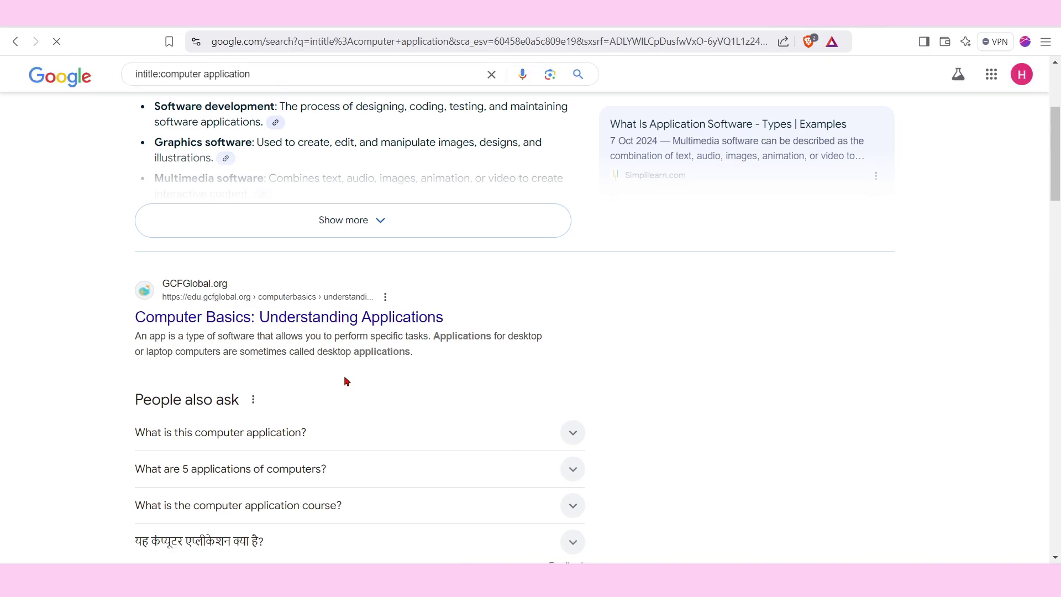
scroll(241, 337, up, 4)
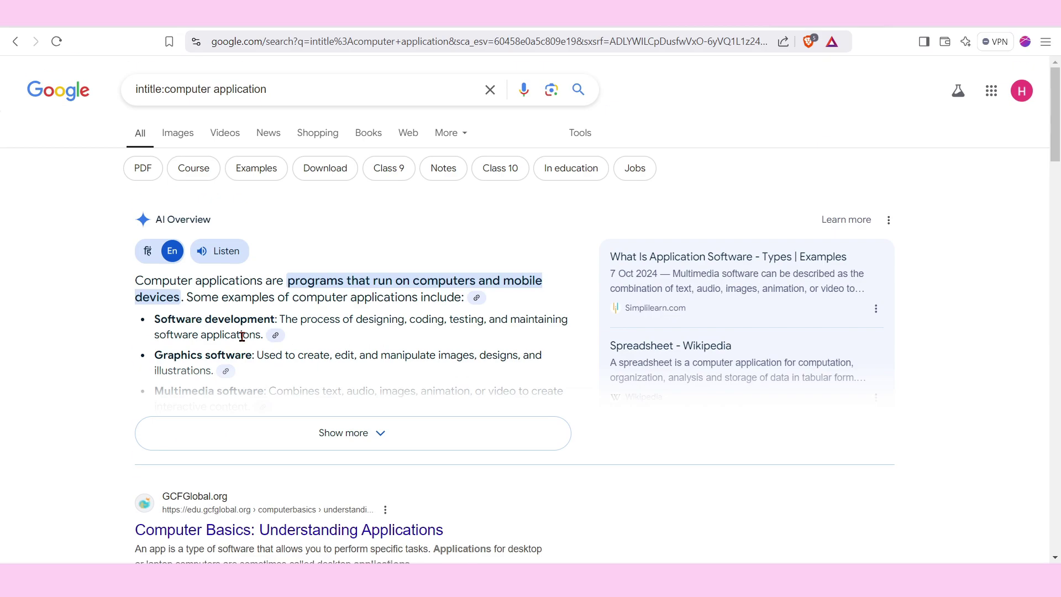
scroll(274, 336, down, 5)
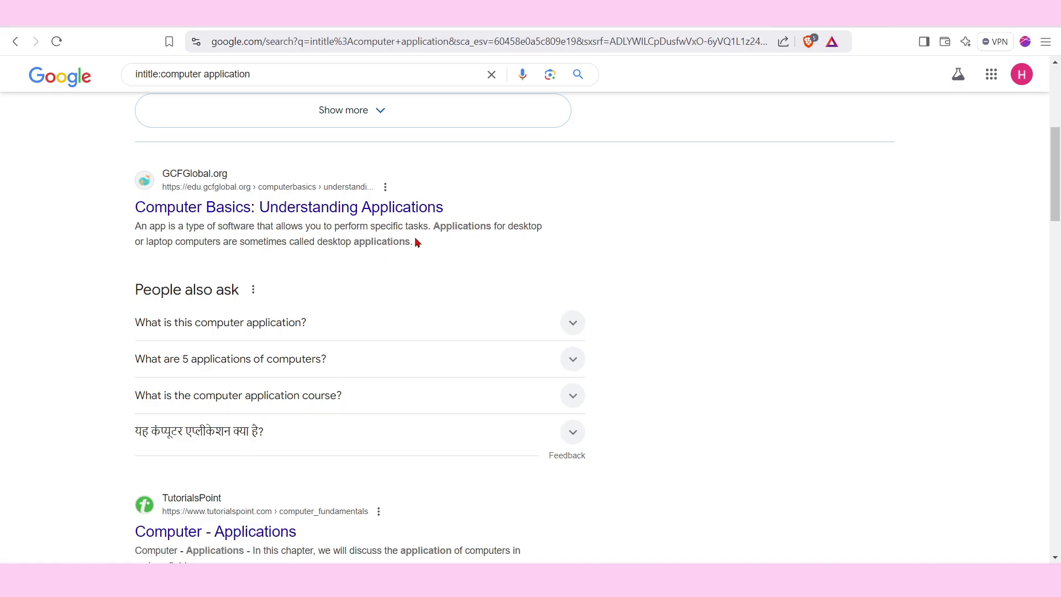
scroll(349, 301, down, 4)
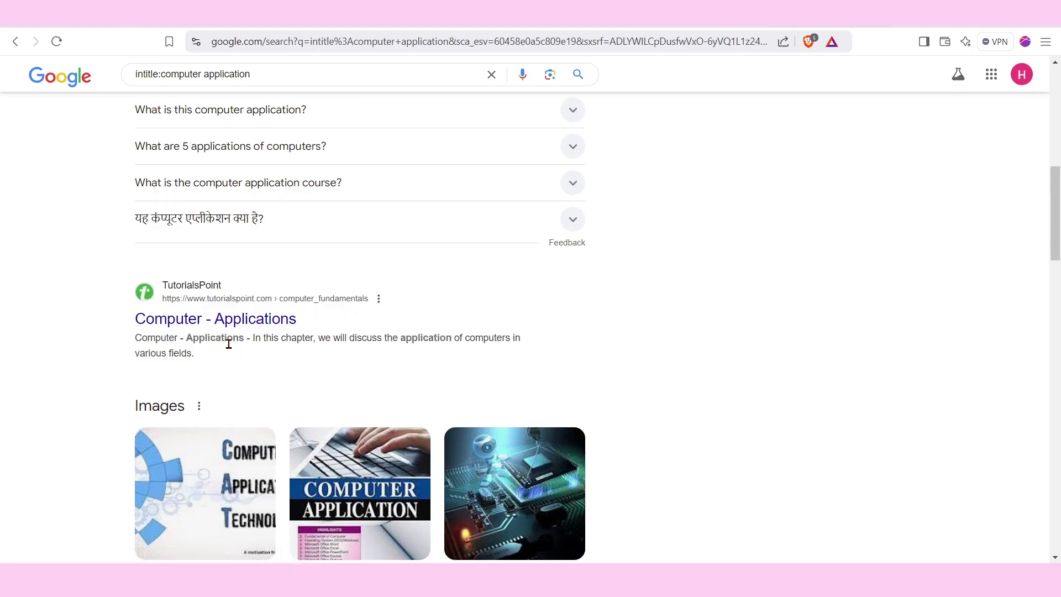
scroll(228, 344, down, 12)
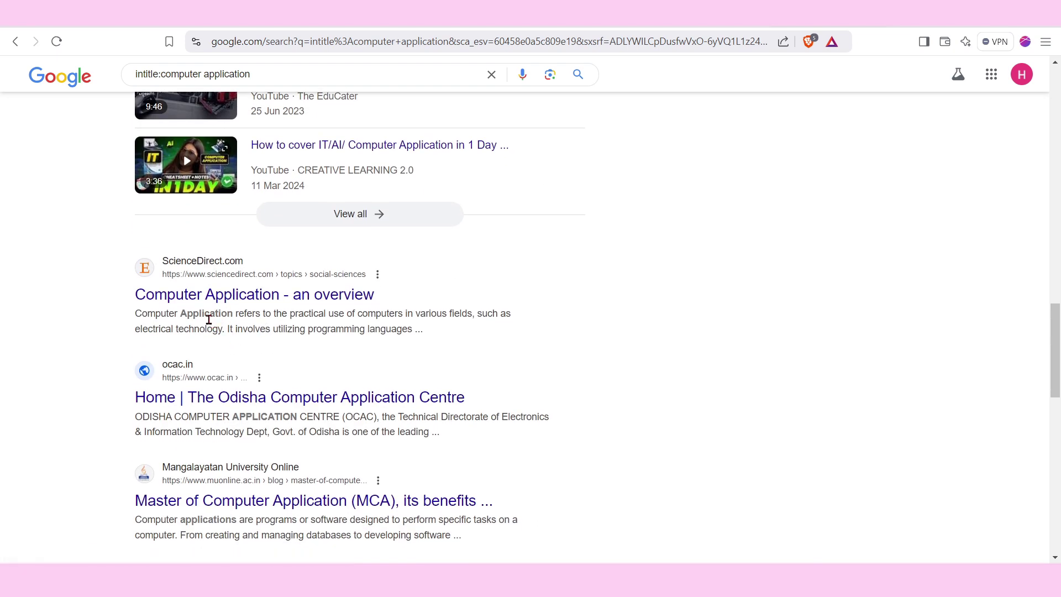
scroll(233, 326, up, 15)
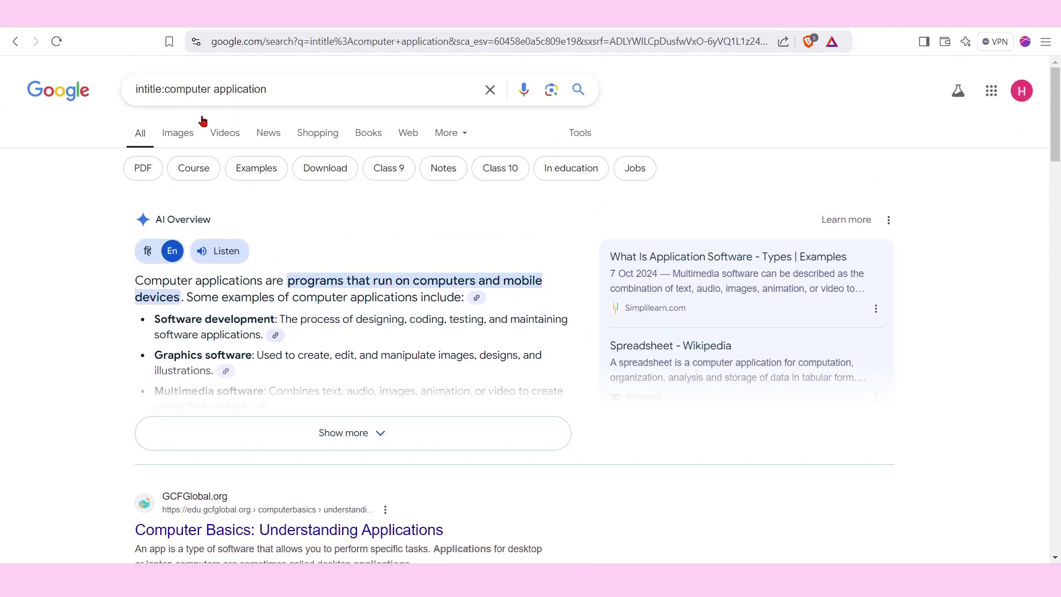
Replace the intitle operator in front of computer application with "inurl", keeping the colon.
click(161, 89)
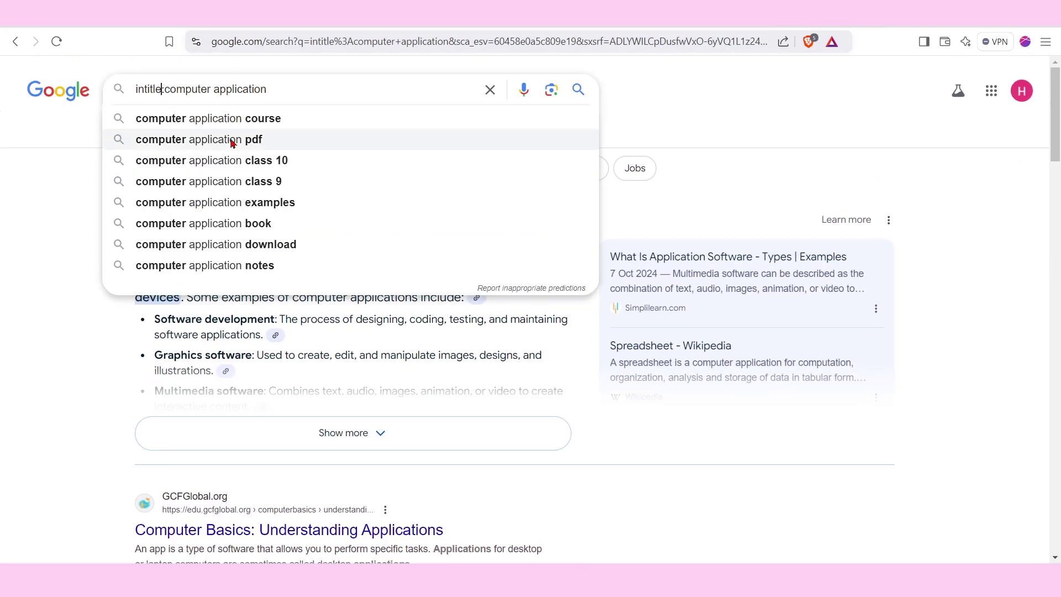
key(BackSpace)
key(BackSpace)
key(BackSpace)
key(BackSpace)
key(BackSpace)
key(BackSpace)
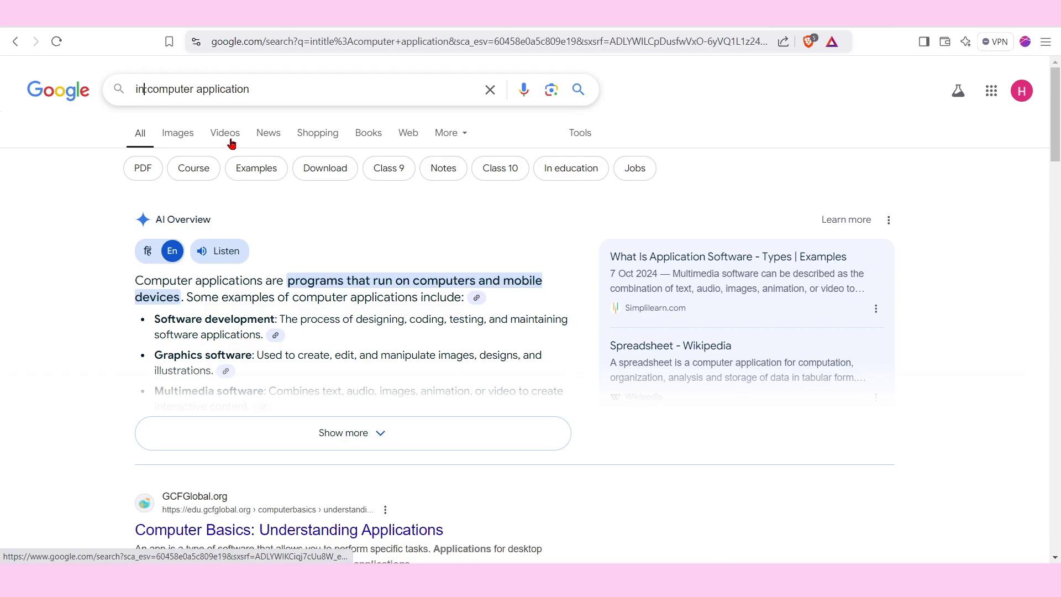
text(nurl)
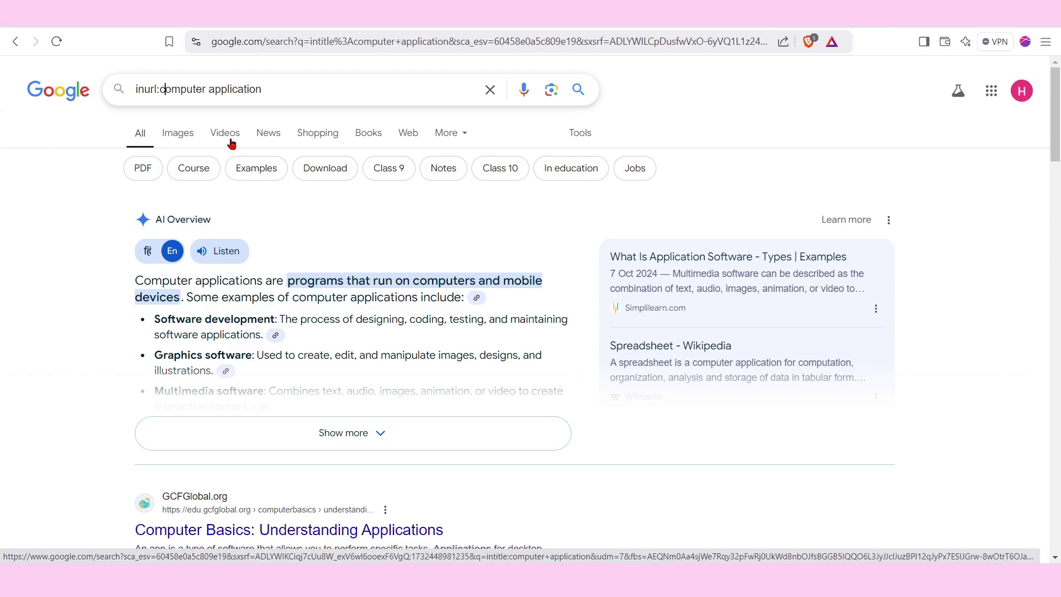
Shorten the two-word term after the inurl: operator to "comuter" and run the search.
key(Right)
key(Right)
key(Right)
key(Right)
key(Right)
key(Right)
key(Right)
key(Right)
key(Right)
key(Right)
key(Right)
key(Right)
key(Right)
key(Right)
key(BackSpace)
key(BackSpace)
key(BackSpace)
key(BackSpace)
key(BackSpace)
key(BackSpace)
key(BackSpace)
key(BackSpace)
key(BackSpace)
key(BackSpace)
key(BackSpace)
key(BackSpace)
key(BackSpace)
key(BackSpace)
key(BackSpace)
text(uter)
key(Return)
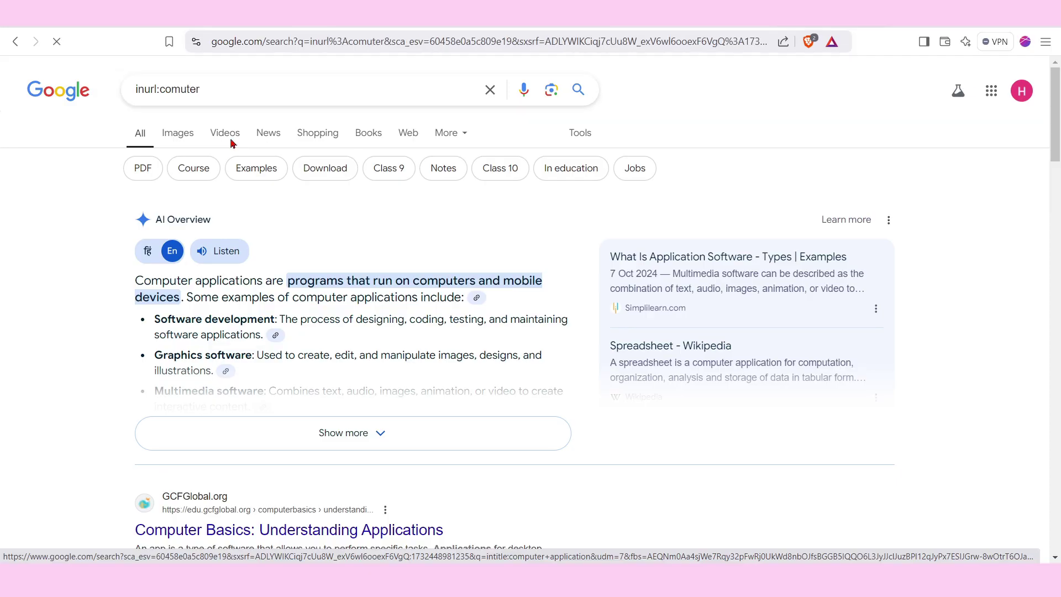
Correct the misspelled term so that the query reads "inurl:computer", and rerun the search.
click(215, 92)
key(BackSpace)
key(BackSpace)
key(BackSpace)
key(BackSpace)
text(puter)
key(Return)
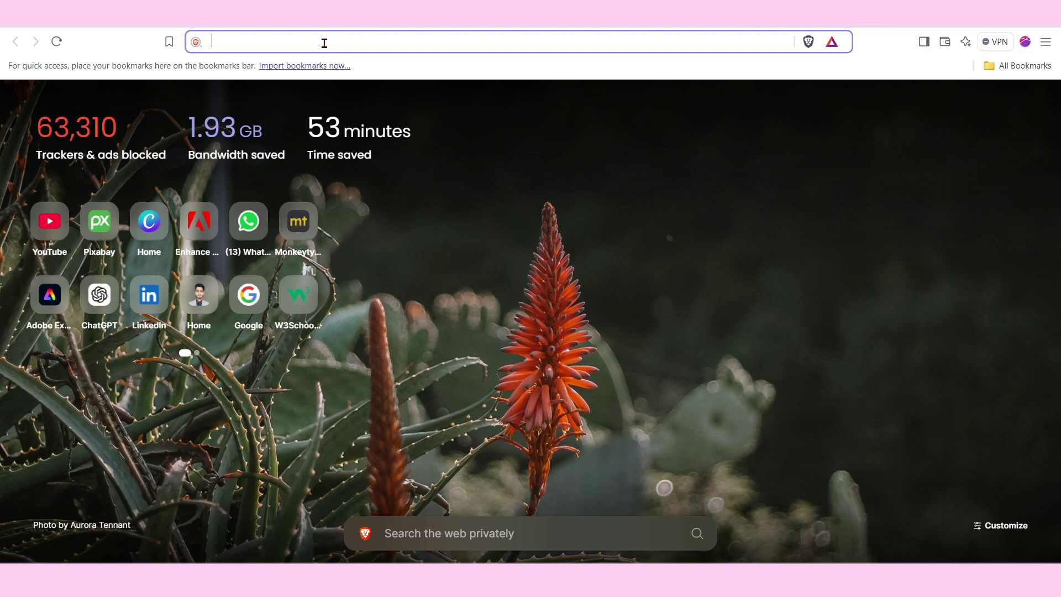
Start a new query in the blank tab's address bar with the words "how to search on".
click(324, 43)
text(how to)
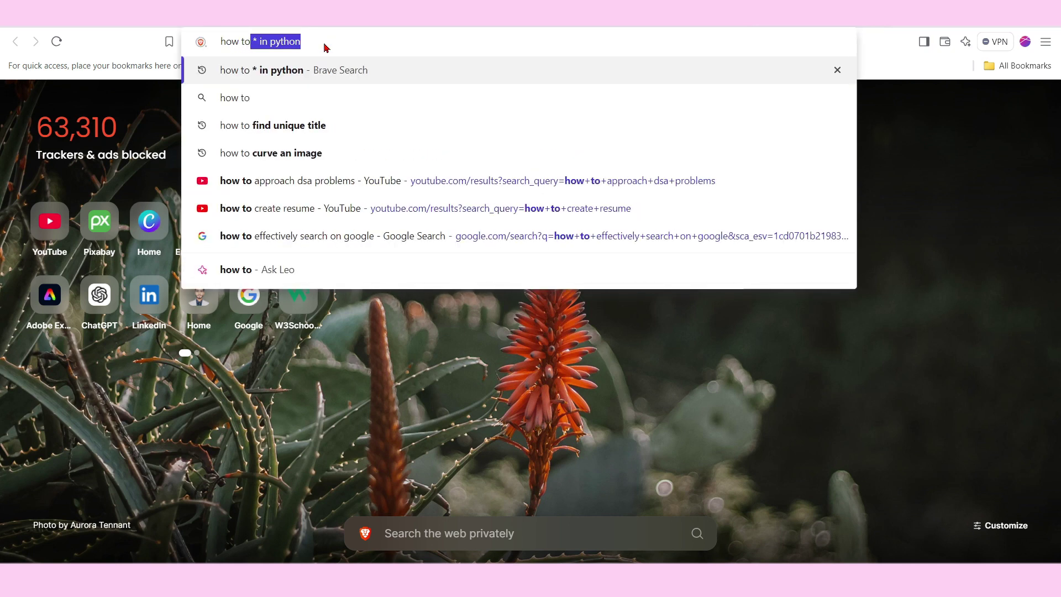
text(s)
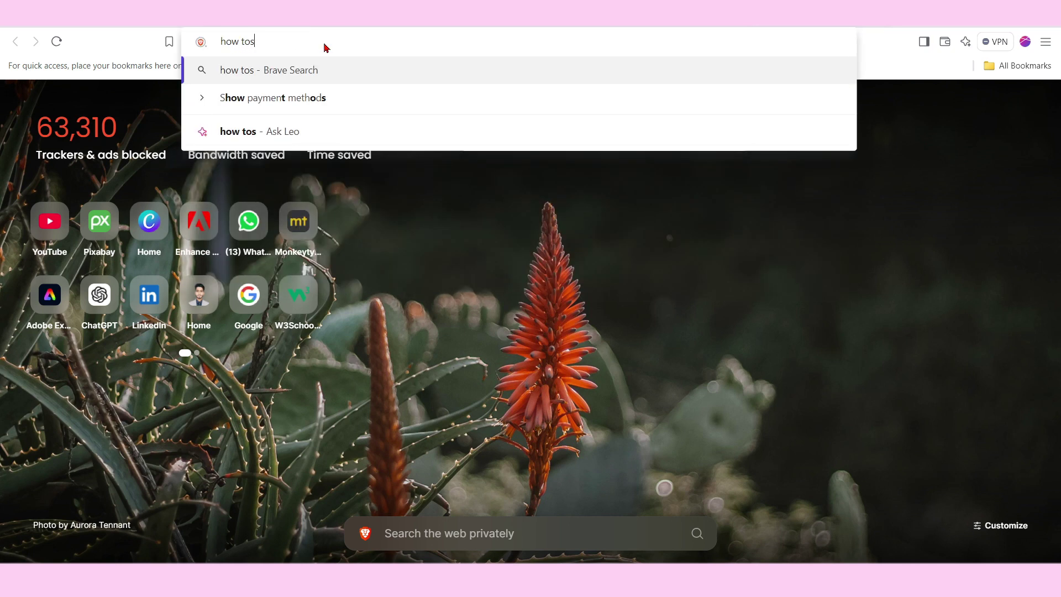
key(BackSpace)
text(search on g)
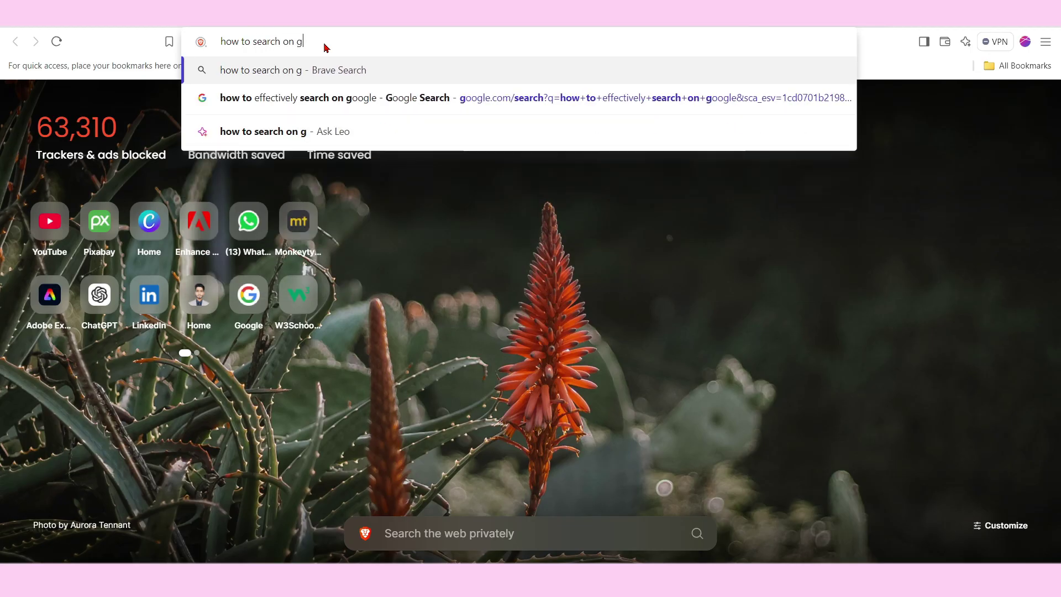
text(oo)
key(BackSpace)
key(BackSpace)
key(BackSpace)
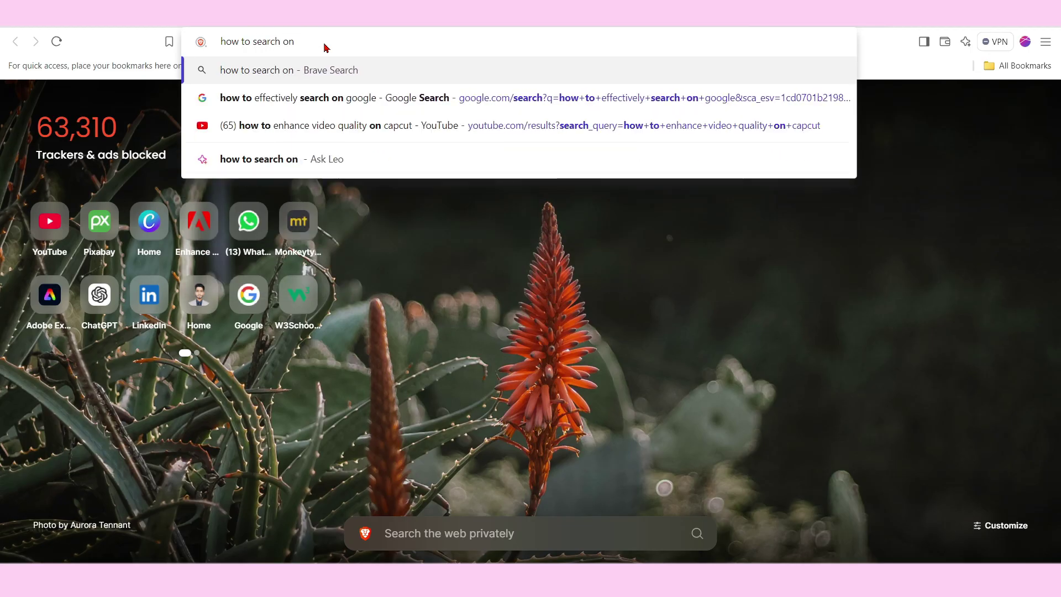
text(search)
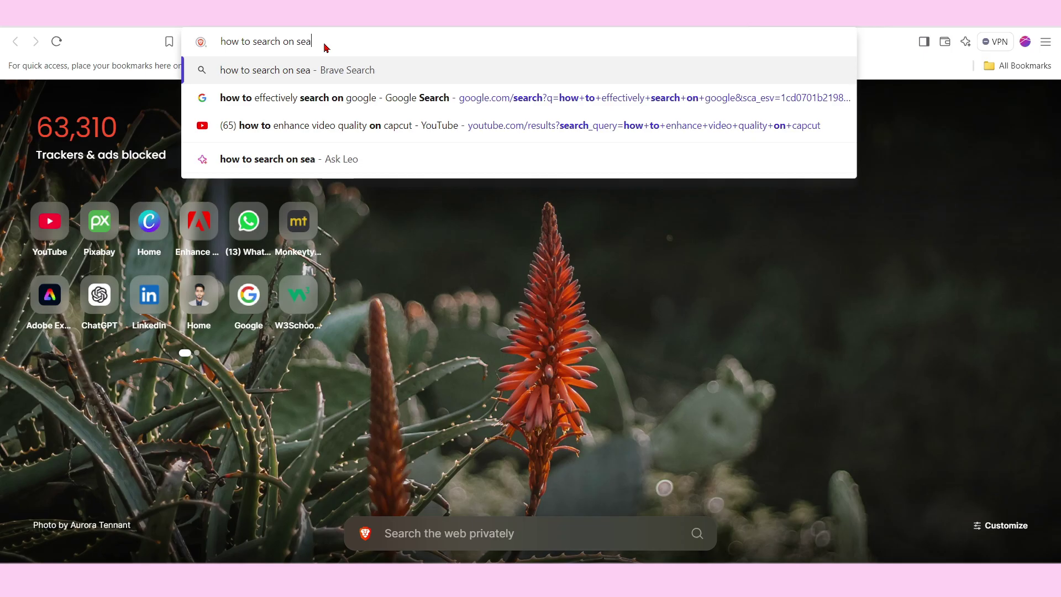
key(BackSpace)
key(BackSpace)
key(BackSpace)
key(BackSpace)
key(BackSpace)
key(BackSpace)
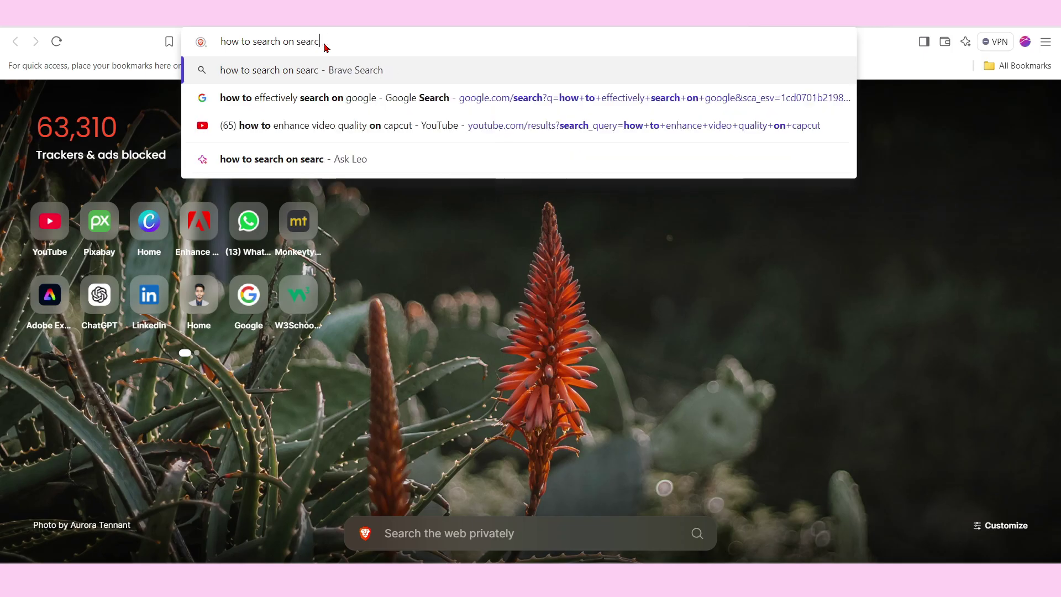
Complete the address bar query with "google effectively for students or professionals" and run the search.
text(go)
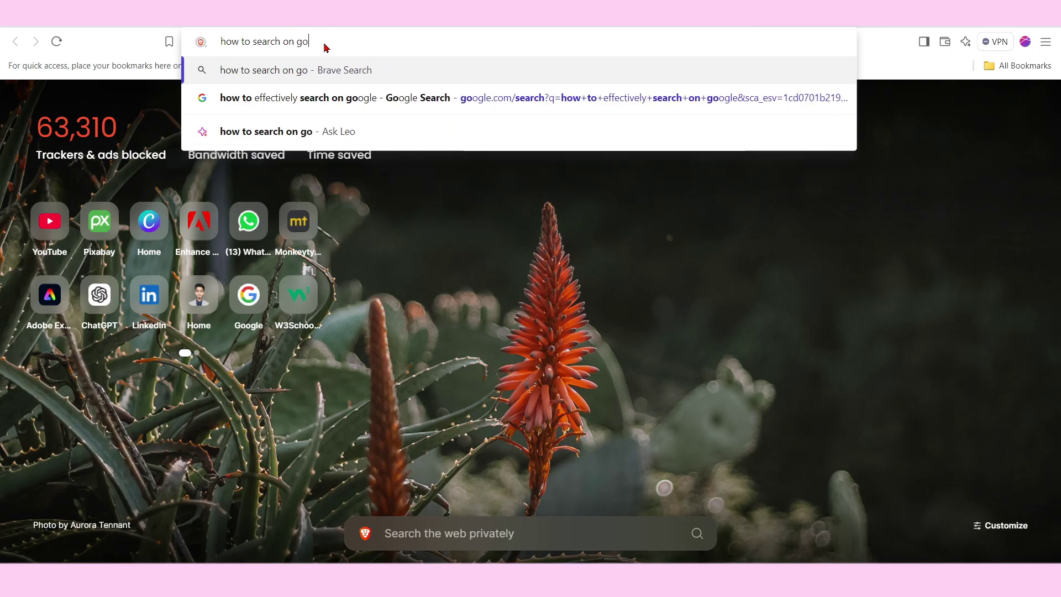
text(ogle effect)
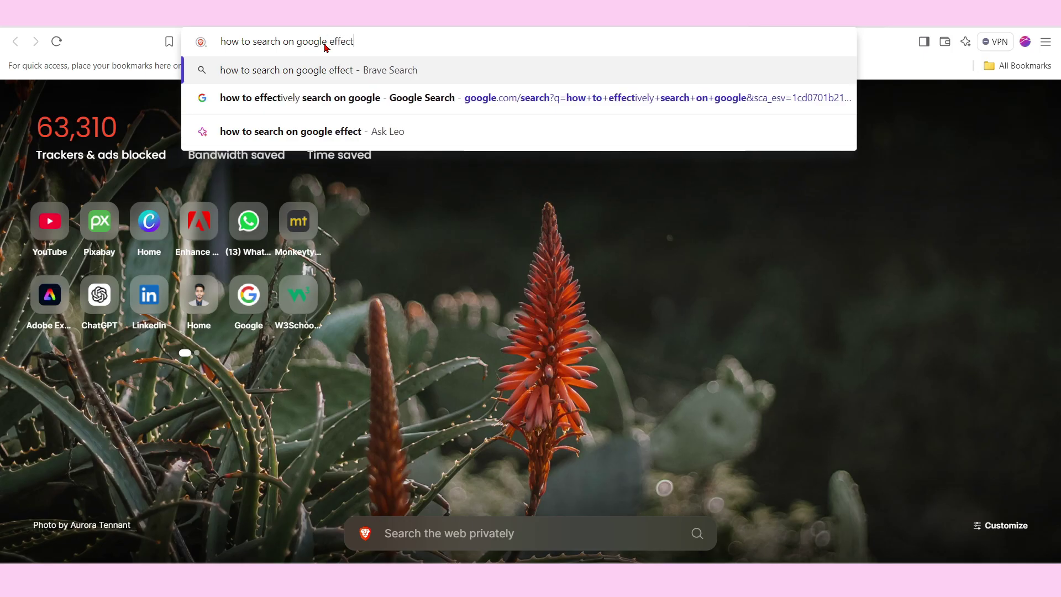
text(e)
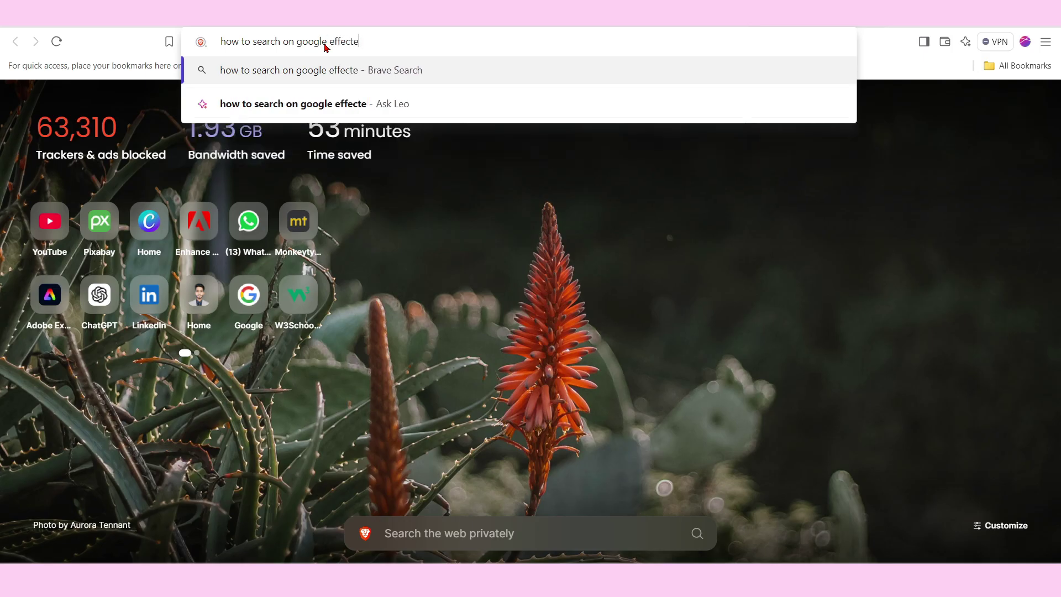
text(vly)
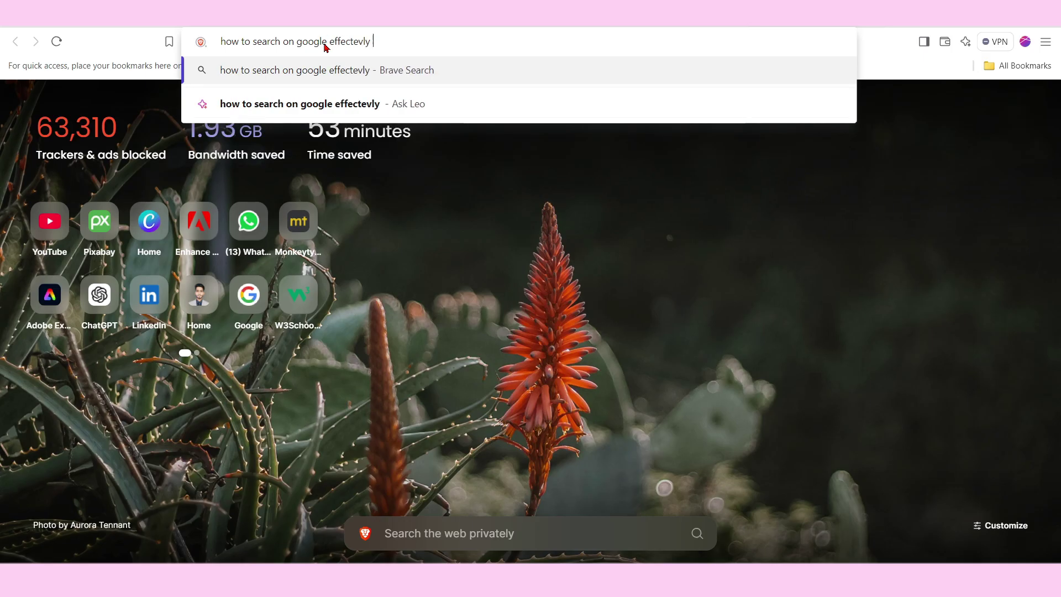
key(BackSpace)
key(BackSpace)
key(BackSpace)
key(BackSpace)
key(BackSpace)
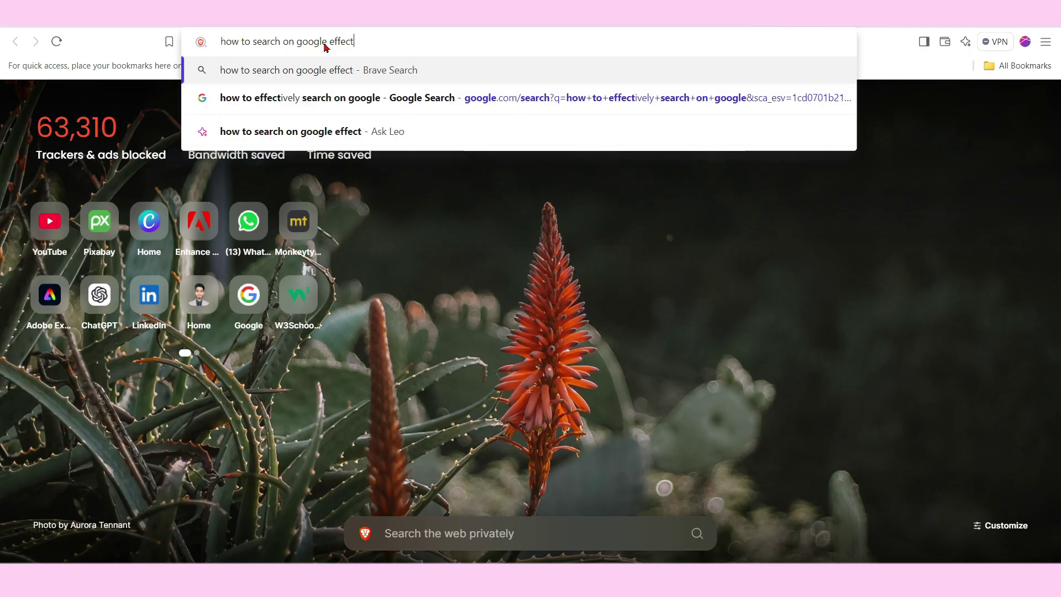
text(ively for )
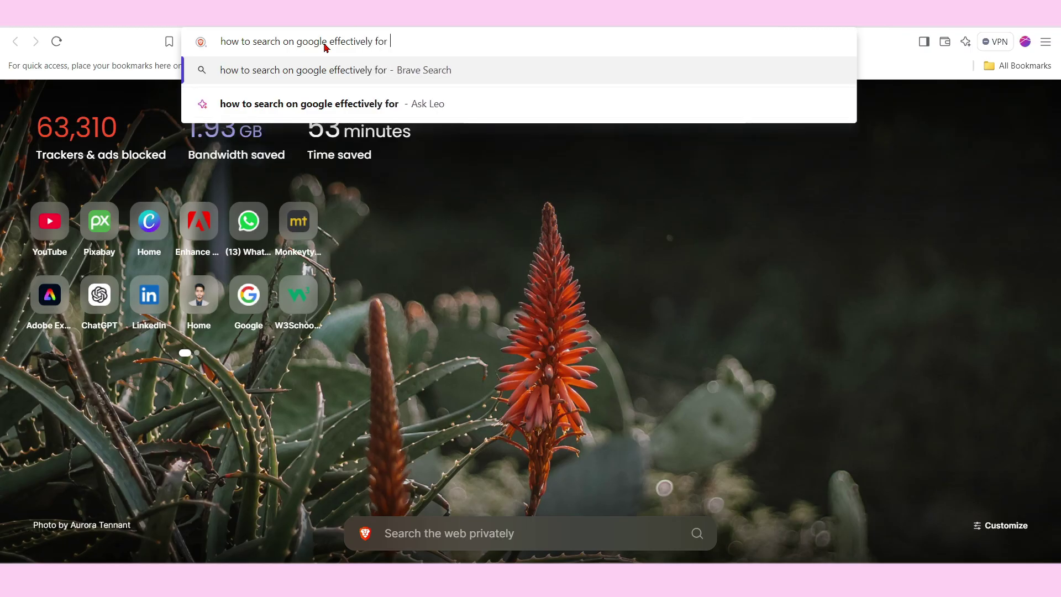
text(students o)
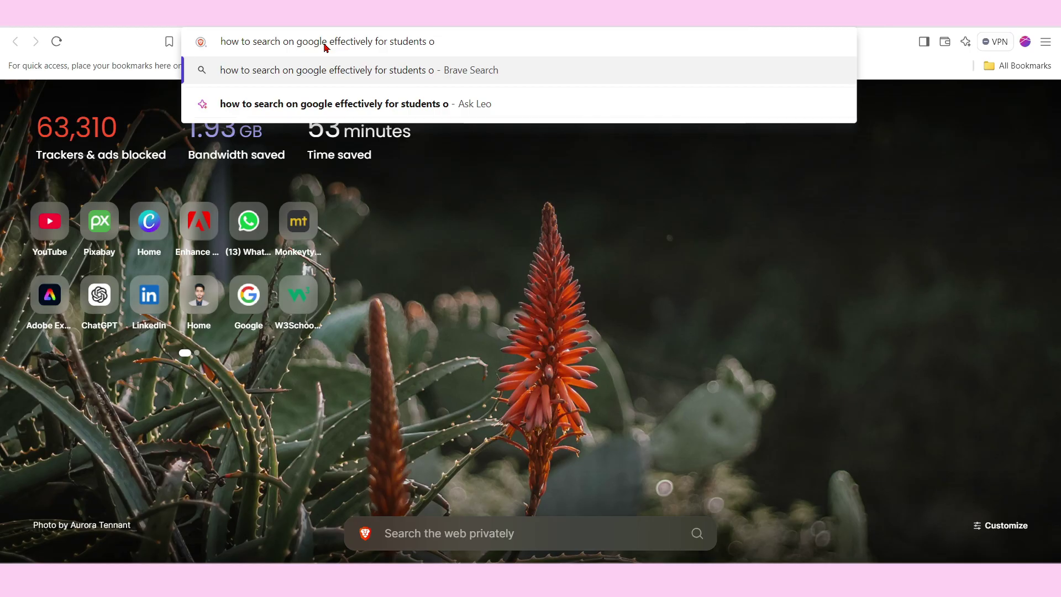
text(r profes)
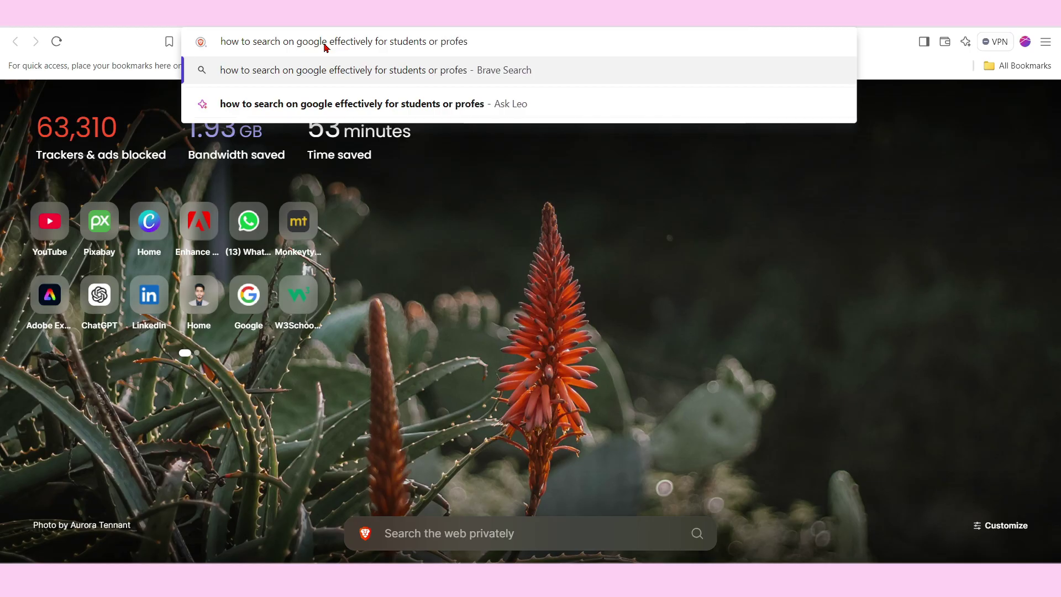
text(sionals)
key(Return)
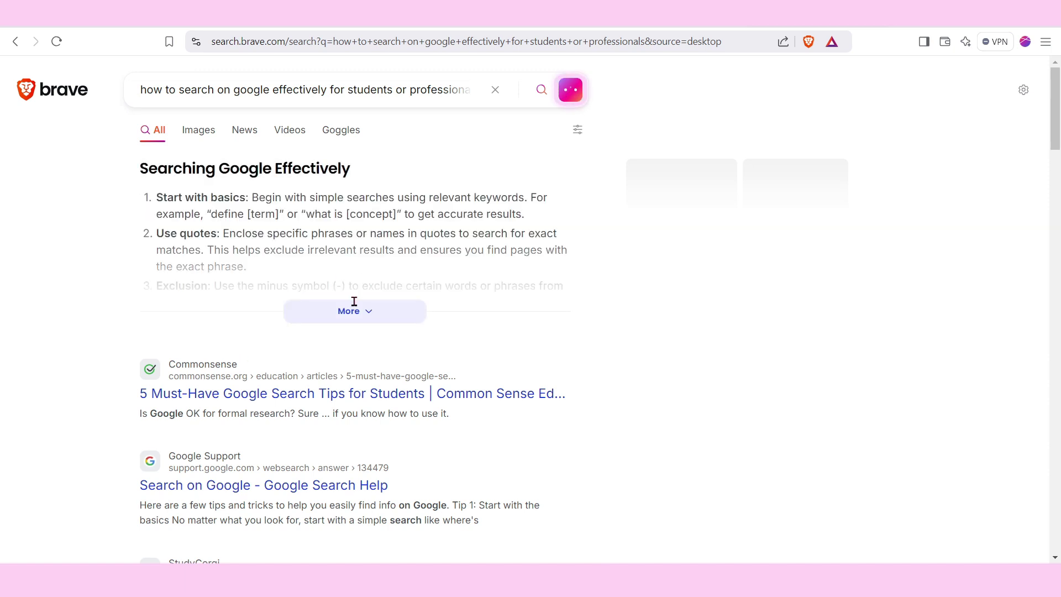
Expand the "Searching Google Effectively" answer and examine its tips, highlighting the minus and plus symbols in the exclusion and common-words entries.
click(356, 308)
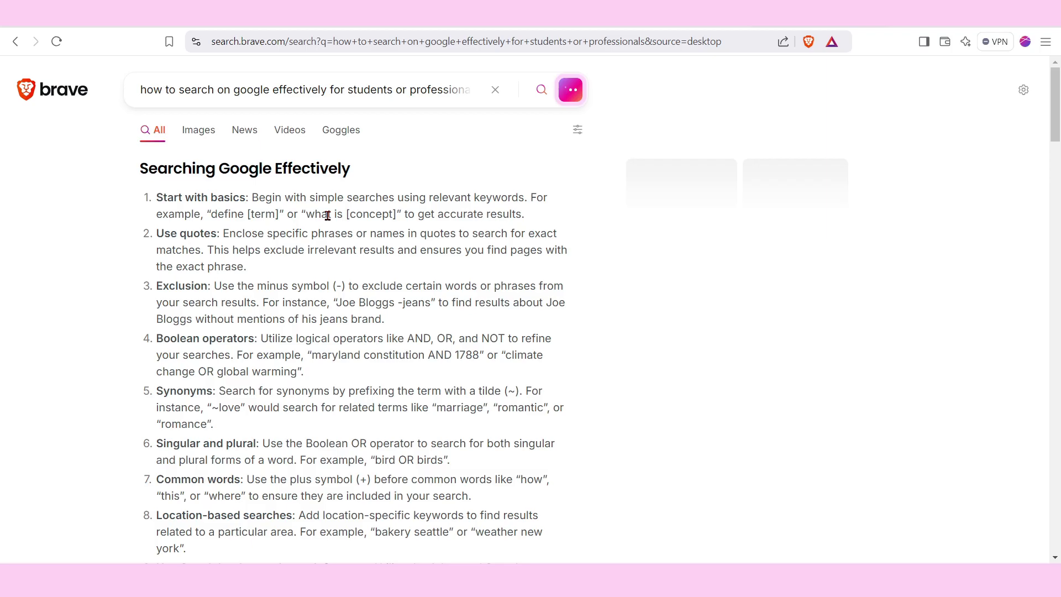
scroll(327, 215, down, 2)
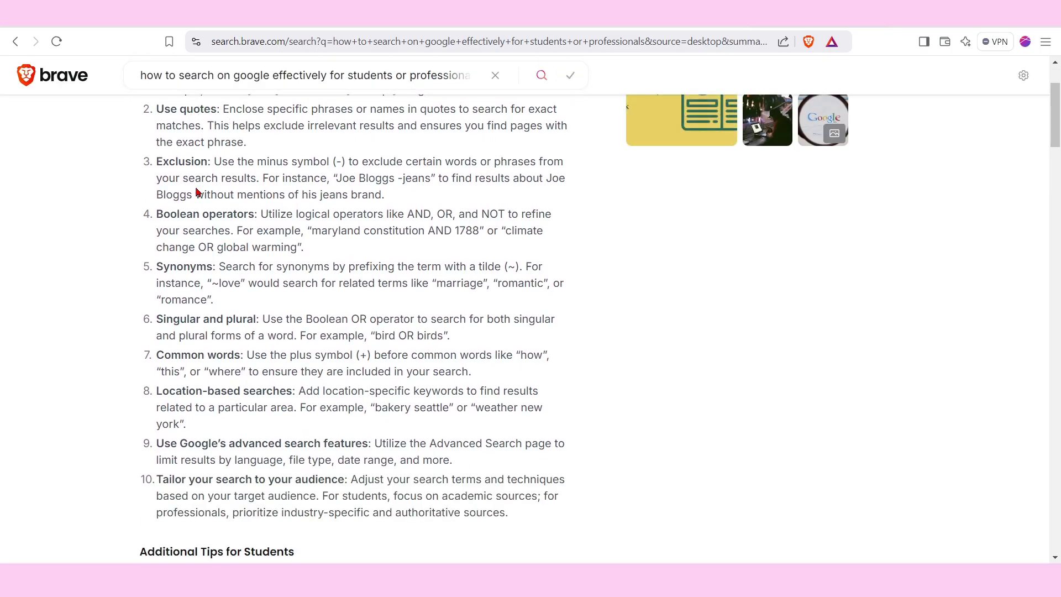
double_click(343, 161)
scroll(271, 264, down, 1)
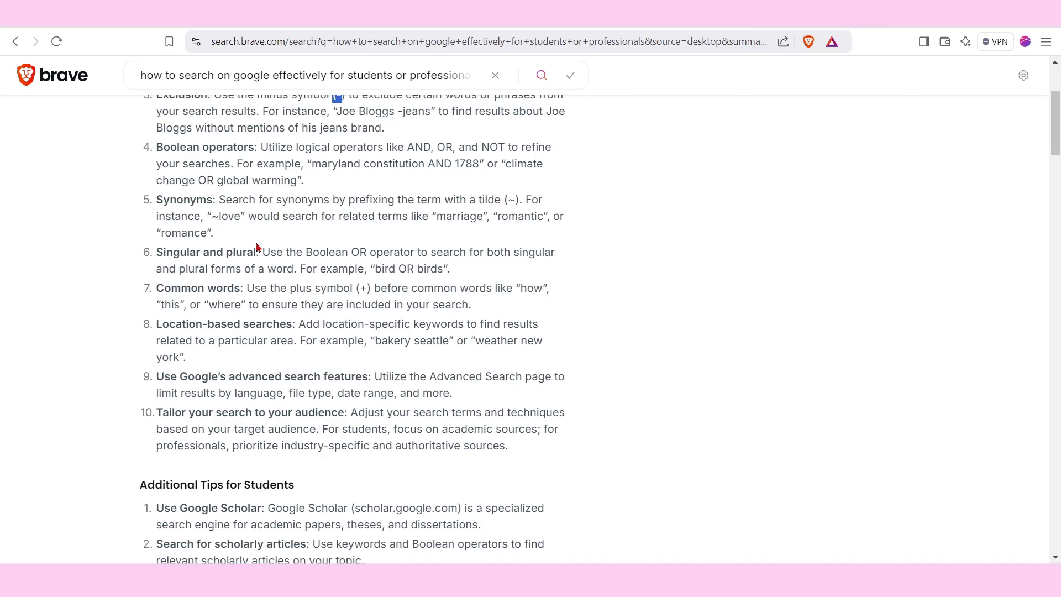
scroll(258, 248, down, 1)
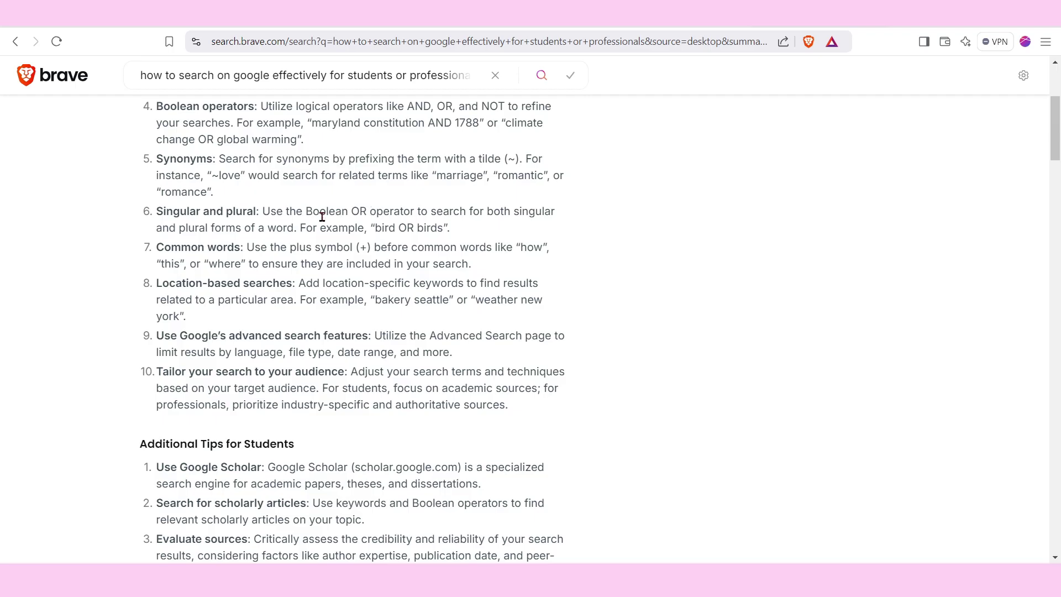
double_click(363, 248)
scroll(386, 262, down, 2)
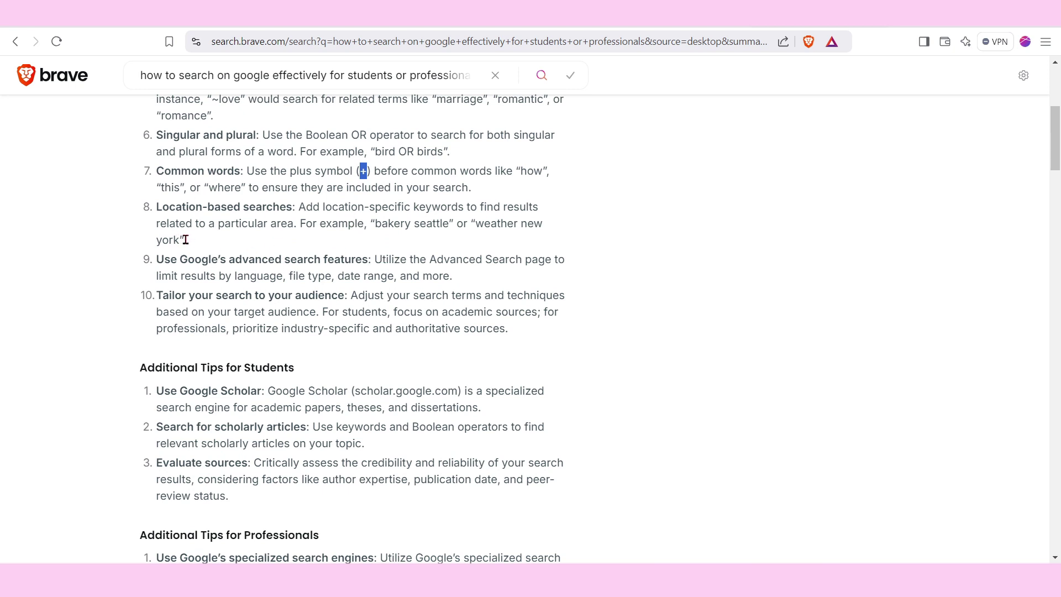
Highlight and read the tips on location-based searches and on Google's advanced search features.
drag(186, 240, 157, 217)
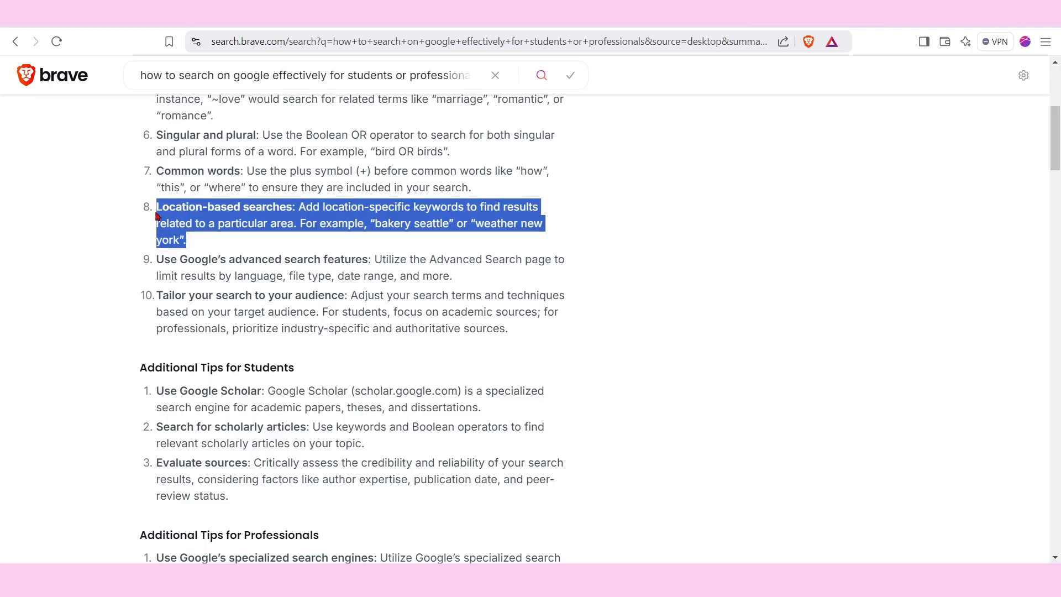
click(195, 244)
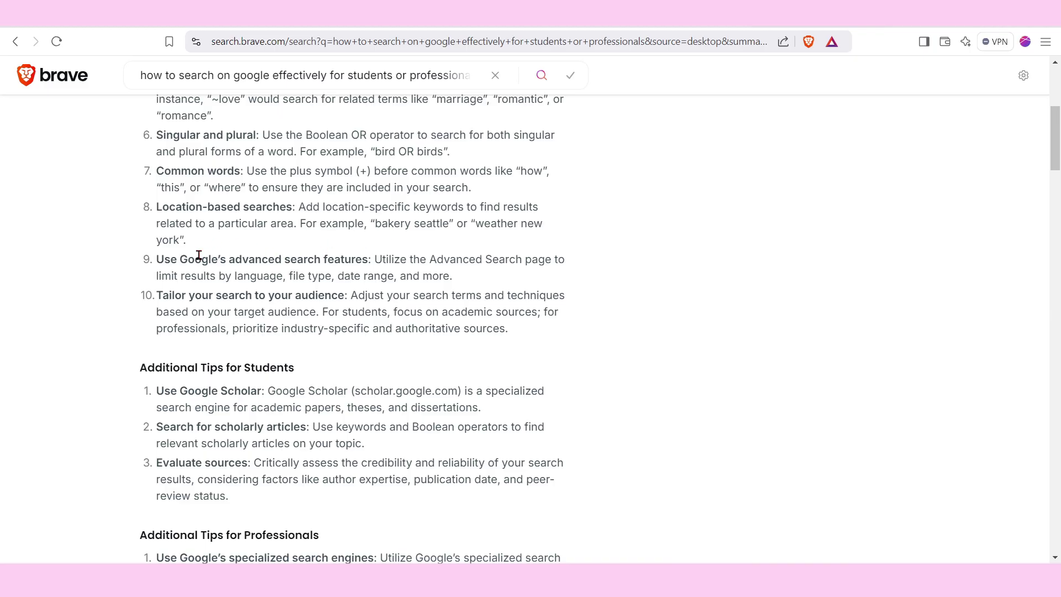
scroll(199, 255, down, 1)
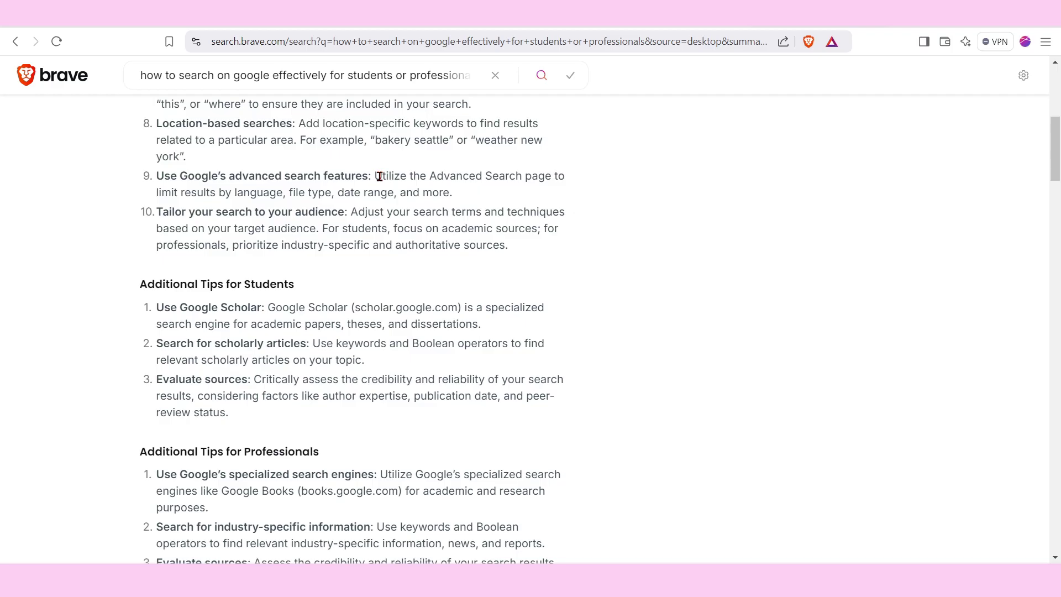
drag(375, 176, 457, 190)
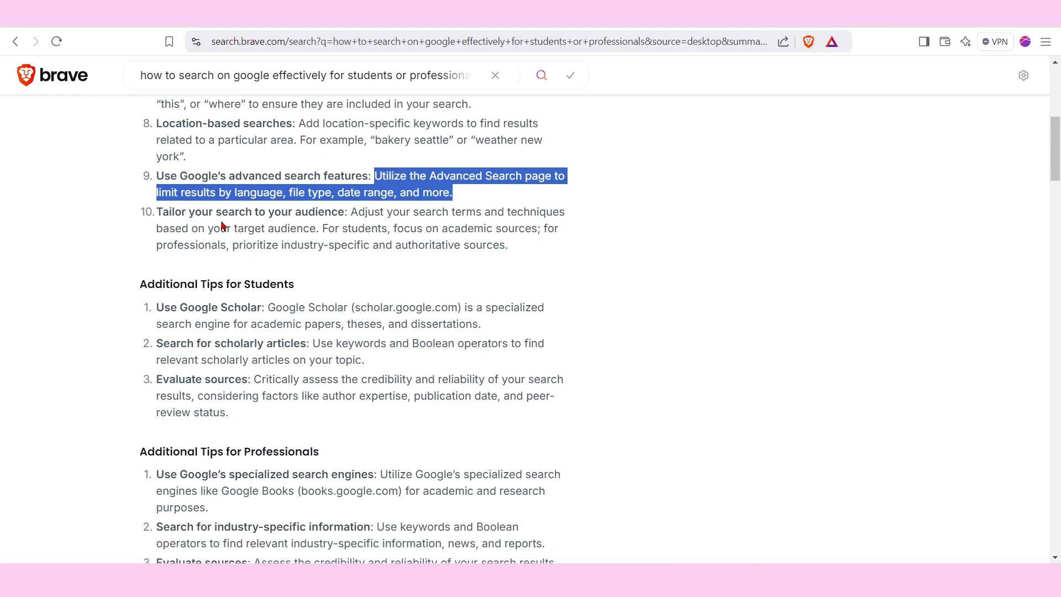
click(204, 232)
Examine the additional tips for students and professionals, and look through the web results listed beneath the answer.
scroll(284, 340, down, 3)
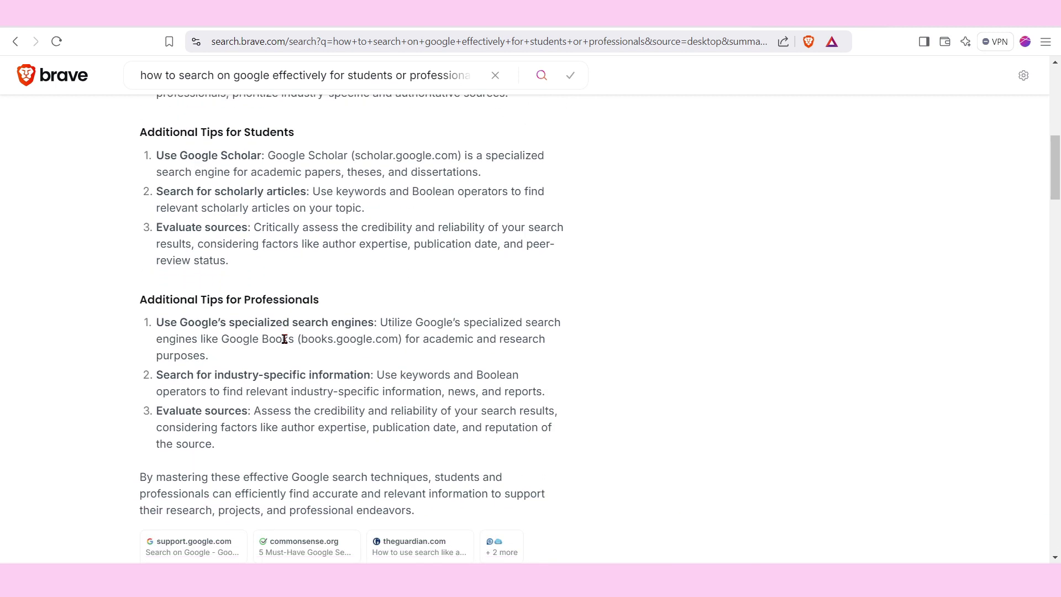
scroll(284, 339, down, 1)
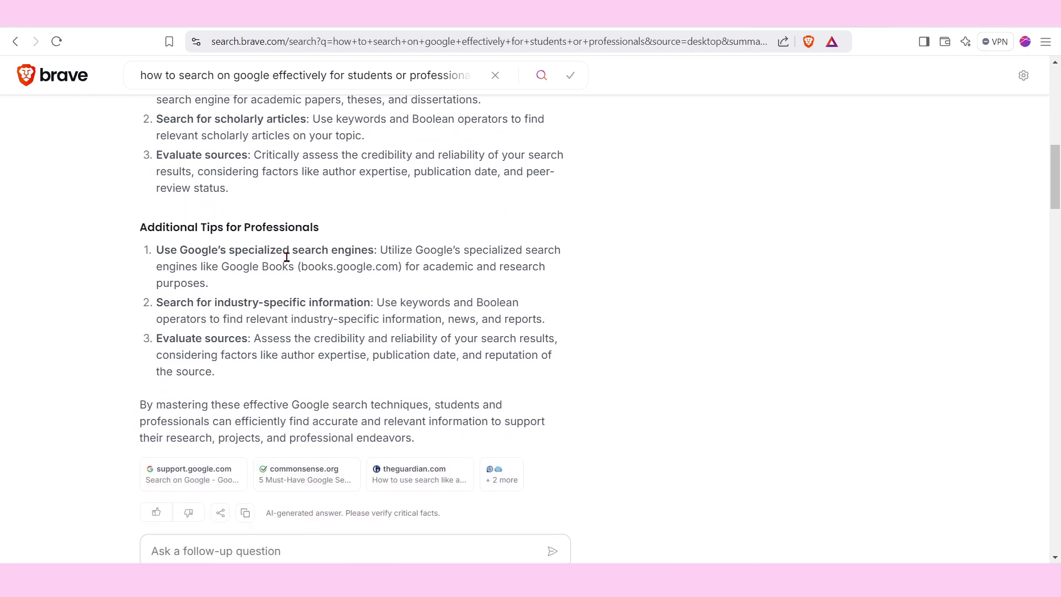
scroll(287, 256, down, 7)
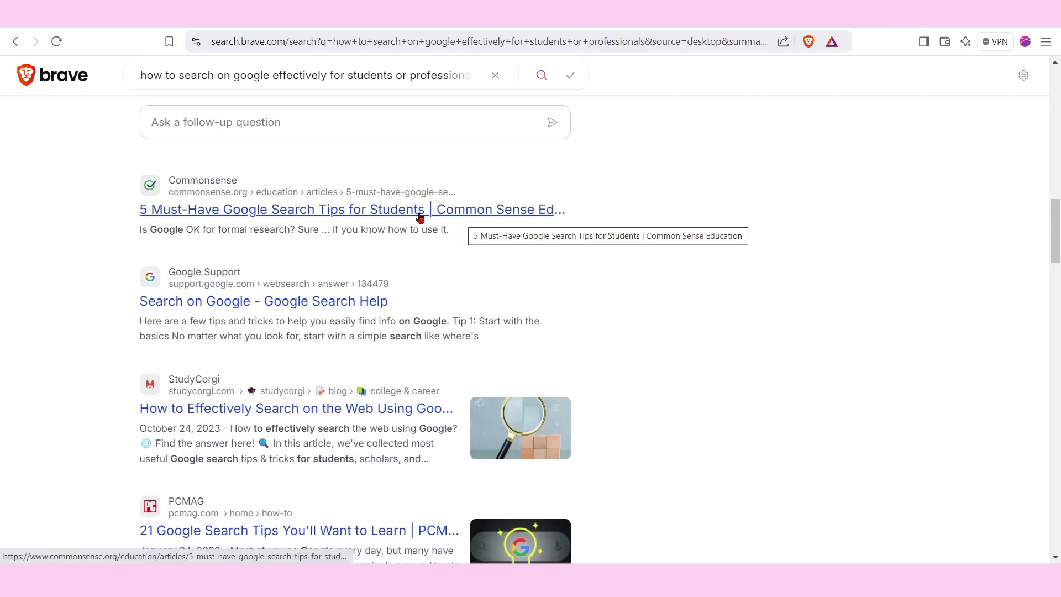
scroll(323, 380, down, 10)
scroll(326, 382, up, 2)
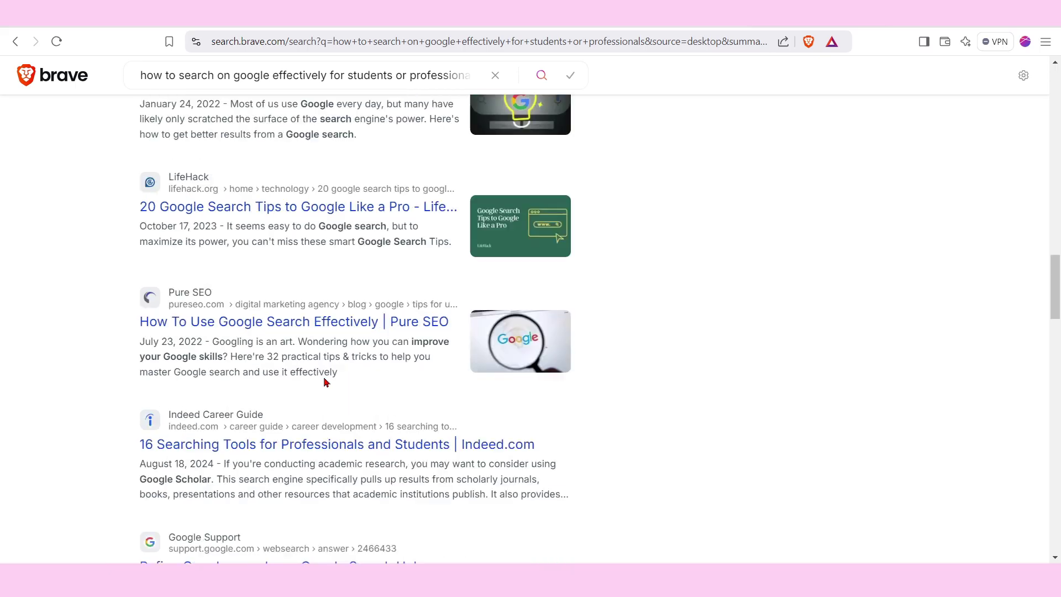
scroll(326, 382, up, 14)
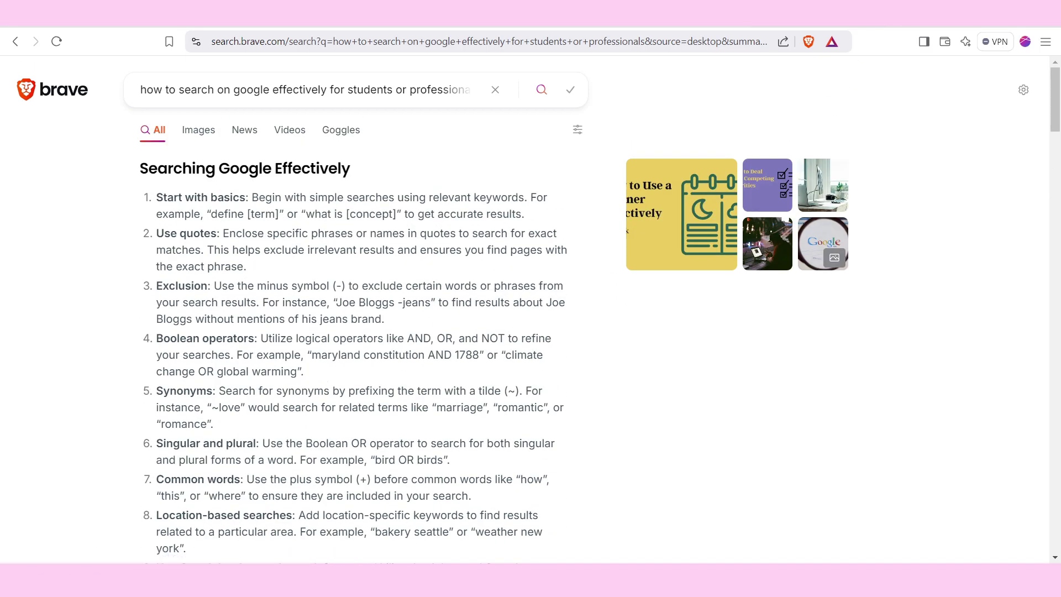
Leave the search tips results page and open a new blank tab.
click(818, 16)
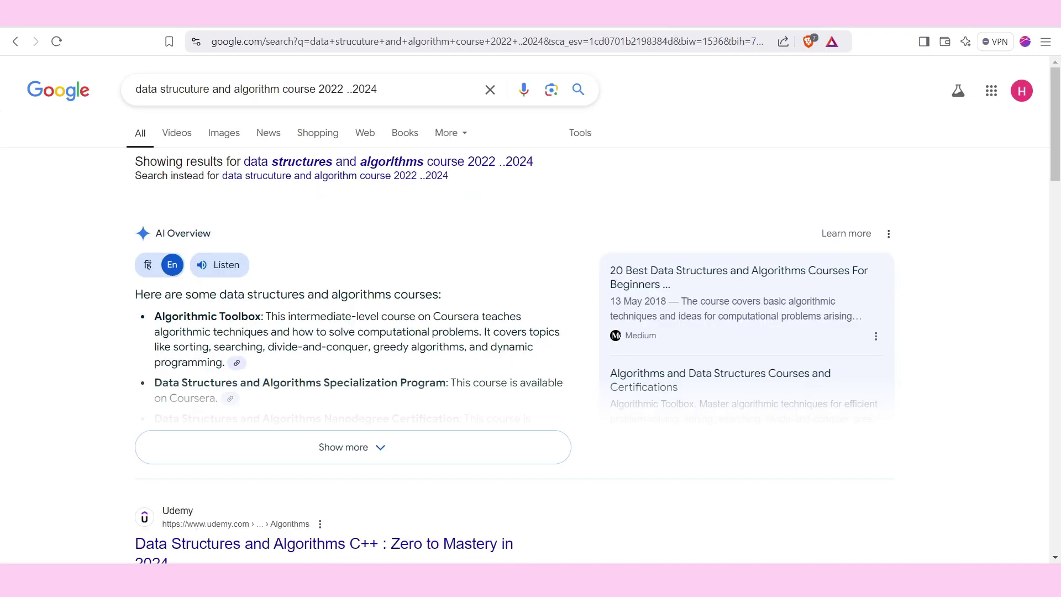
key(ctrl+t)
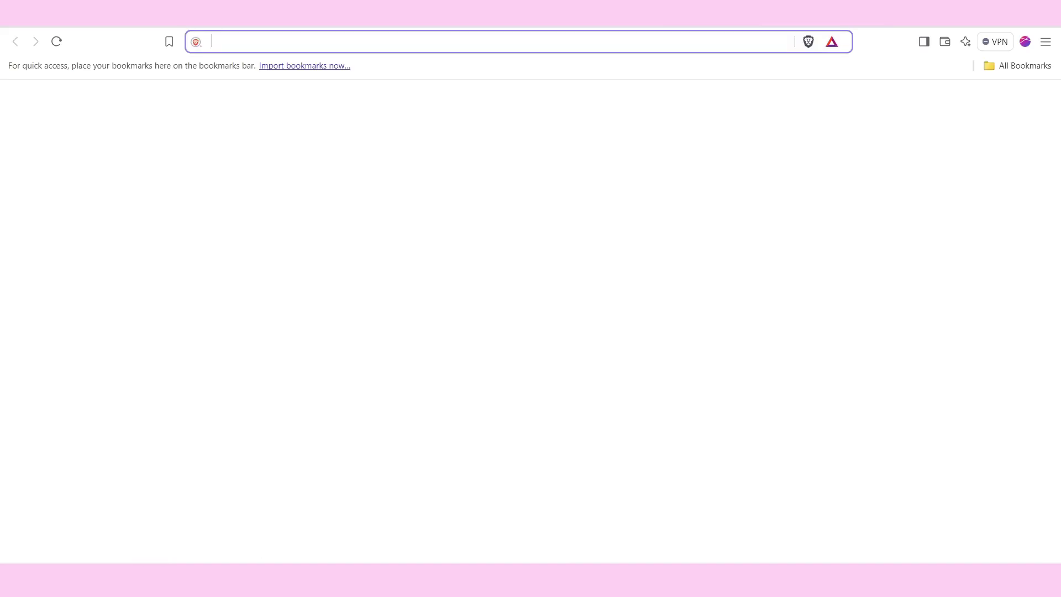